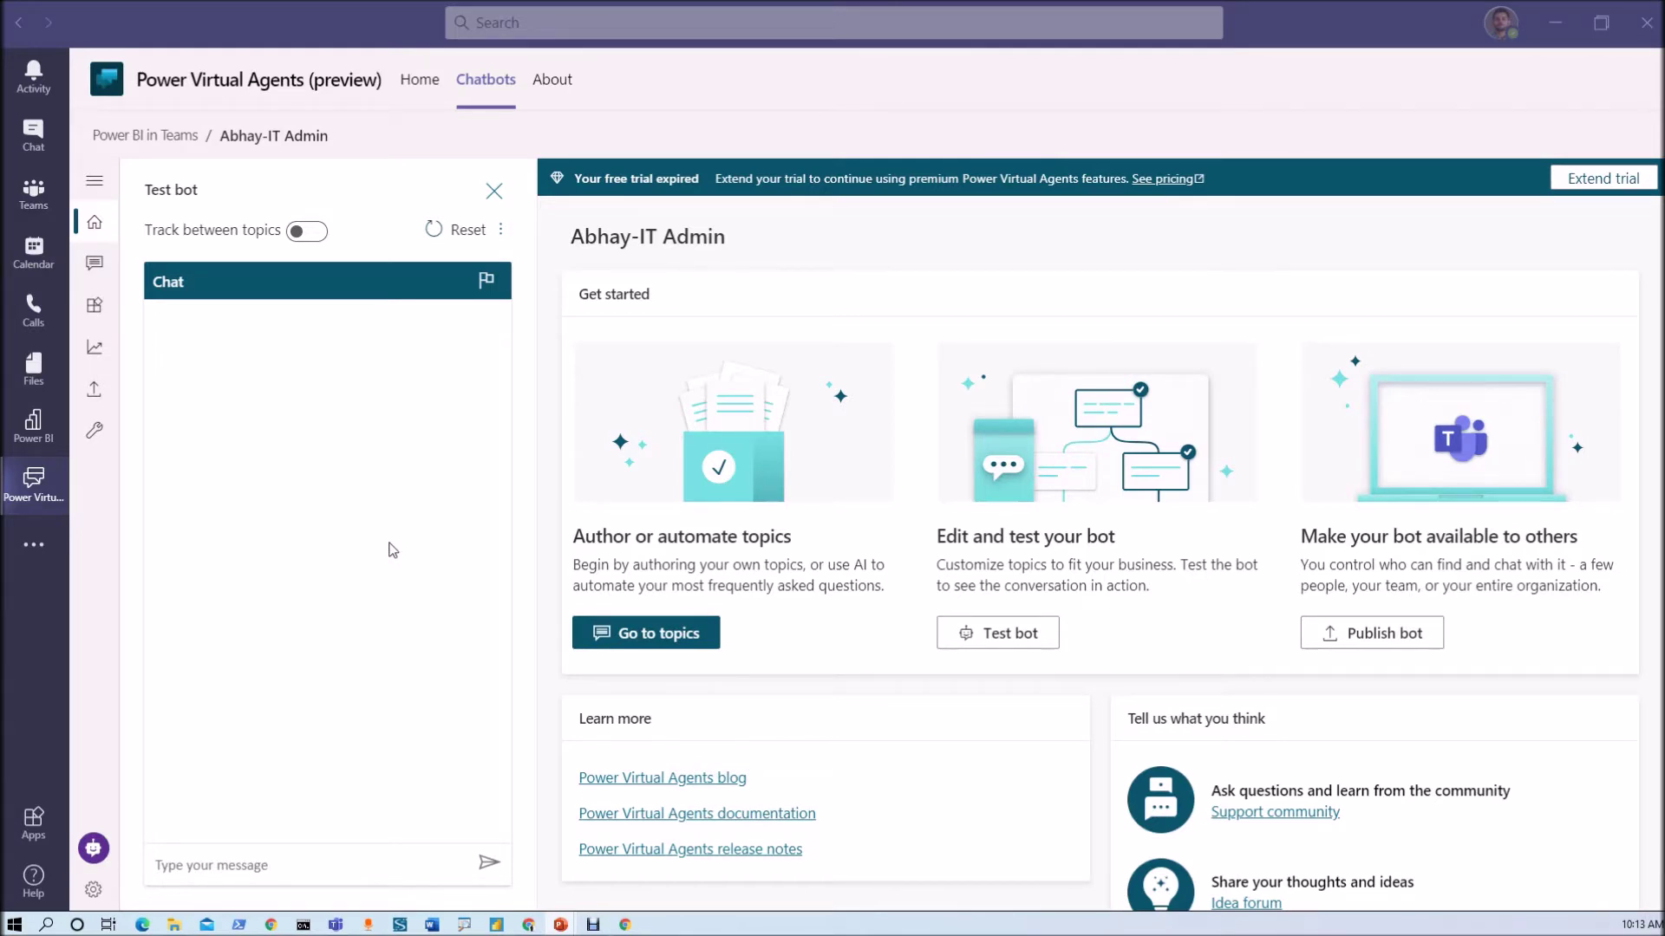
- Start a new bot topic with the trigger phrase 'Looking for help'
click(359, 352)
click(689, 639)
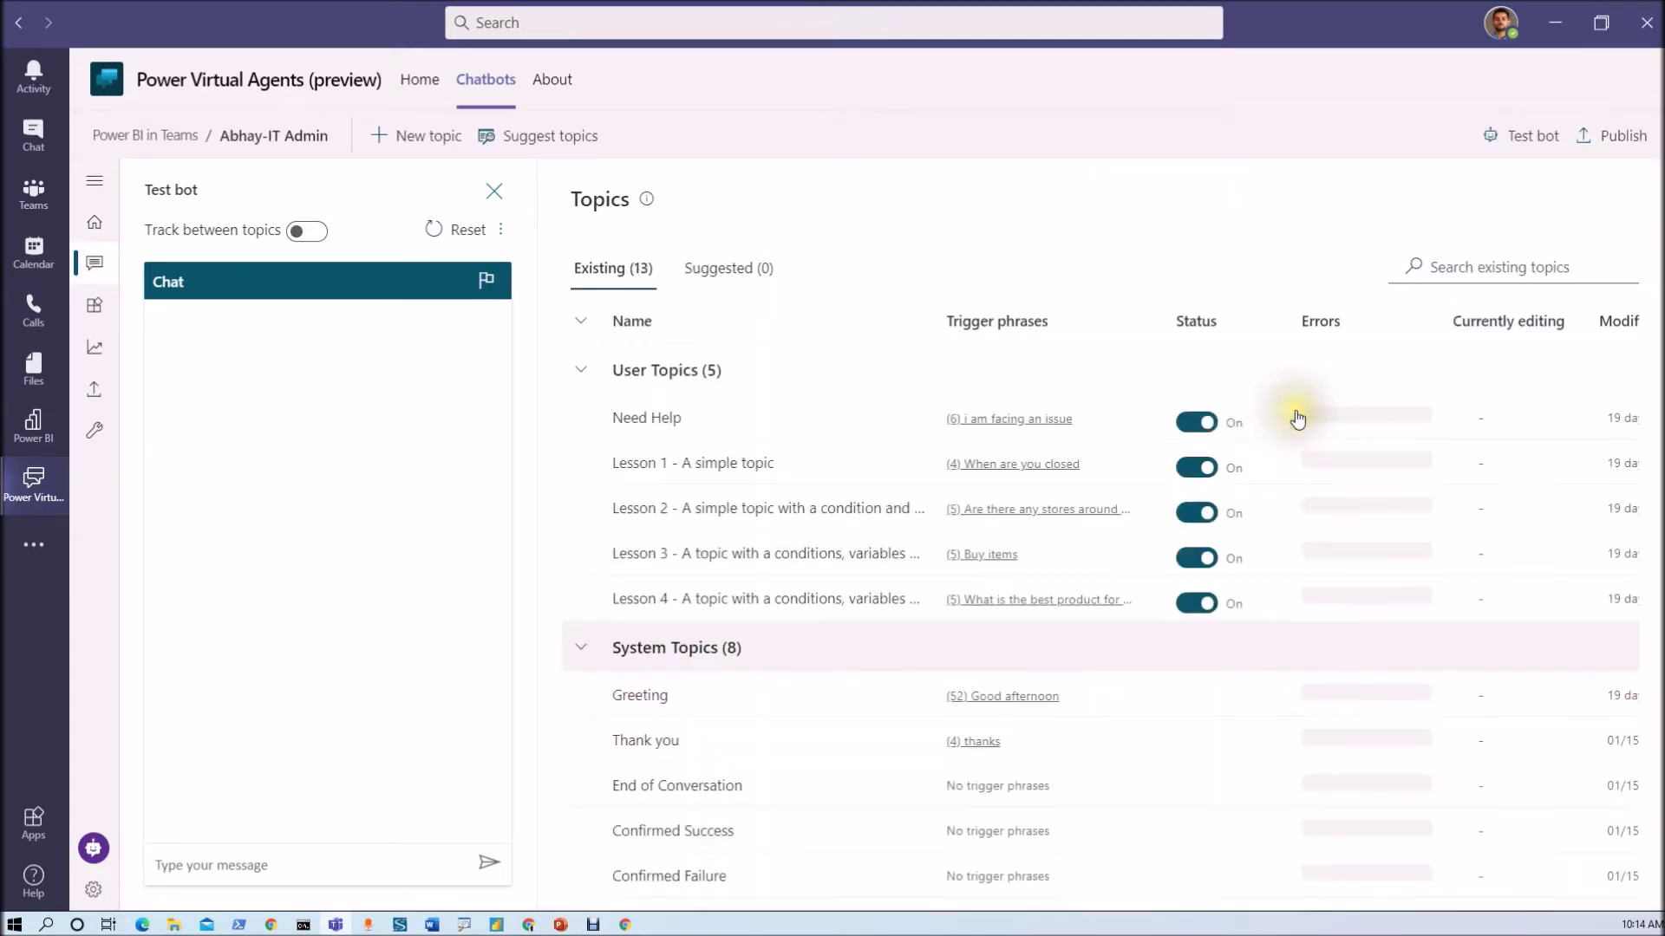
click(413, 152)
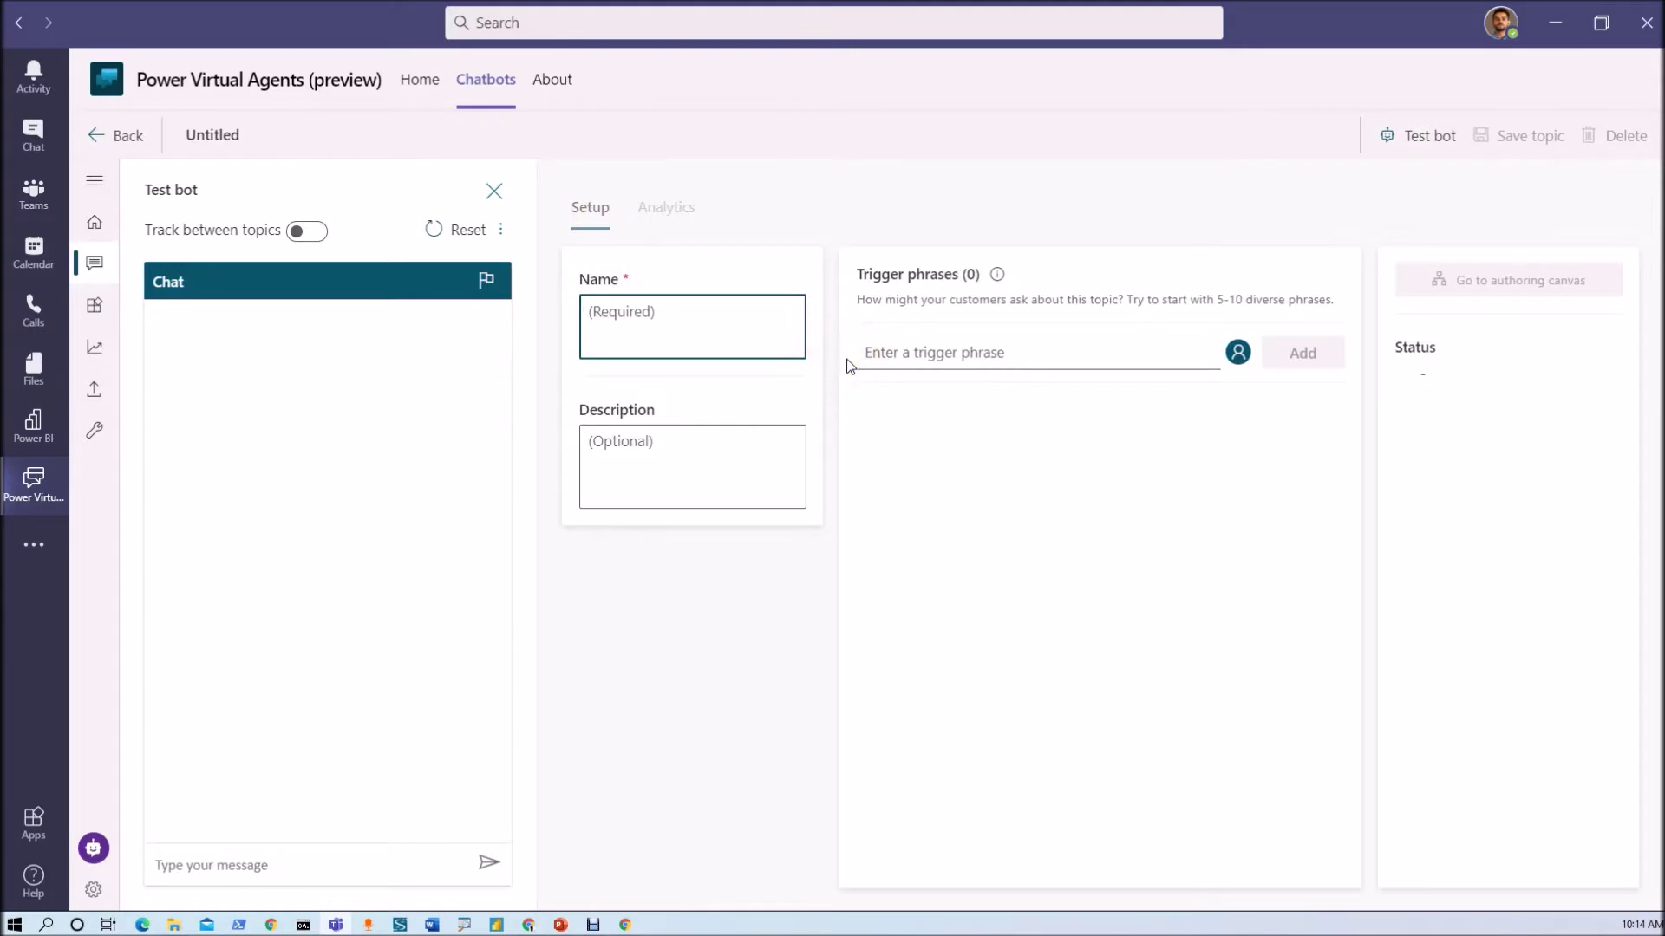
click(968, 353)
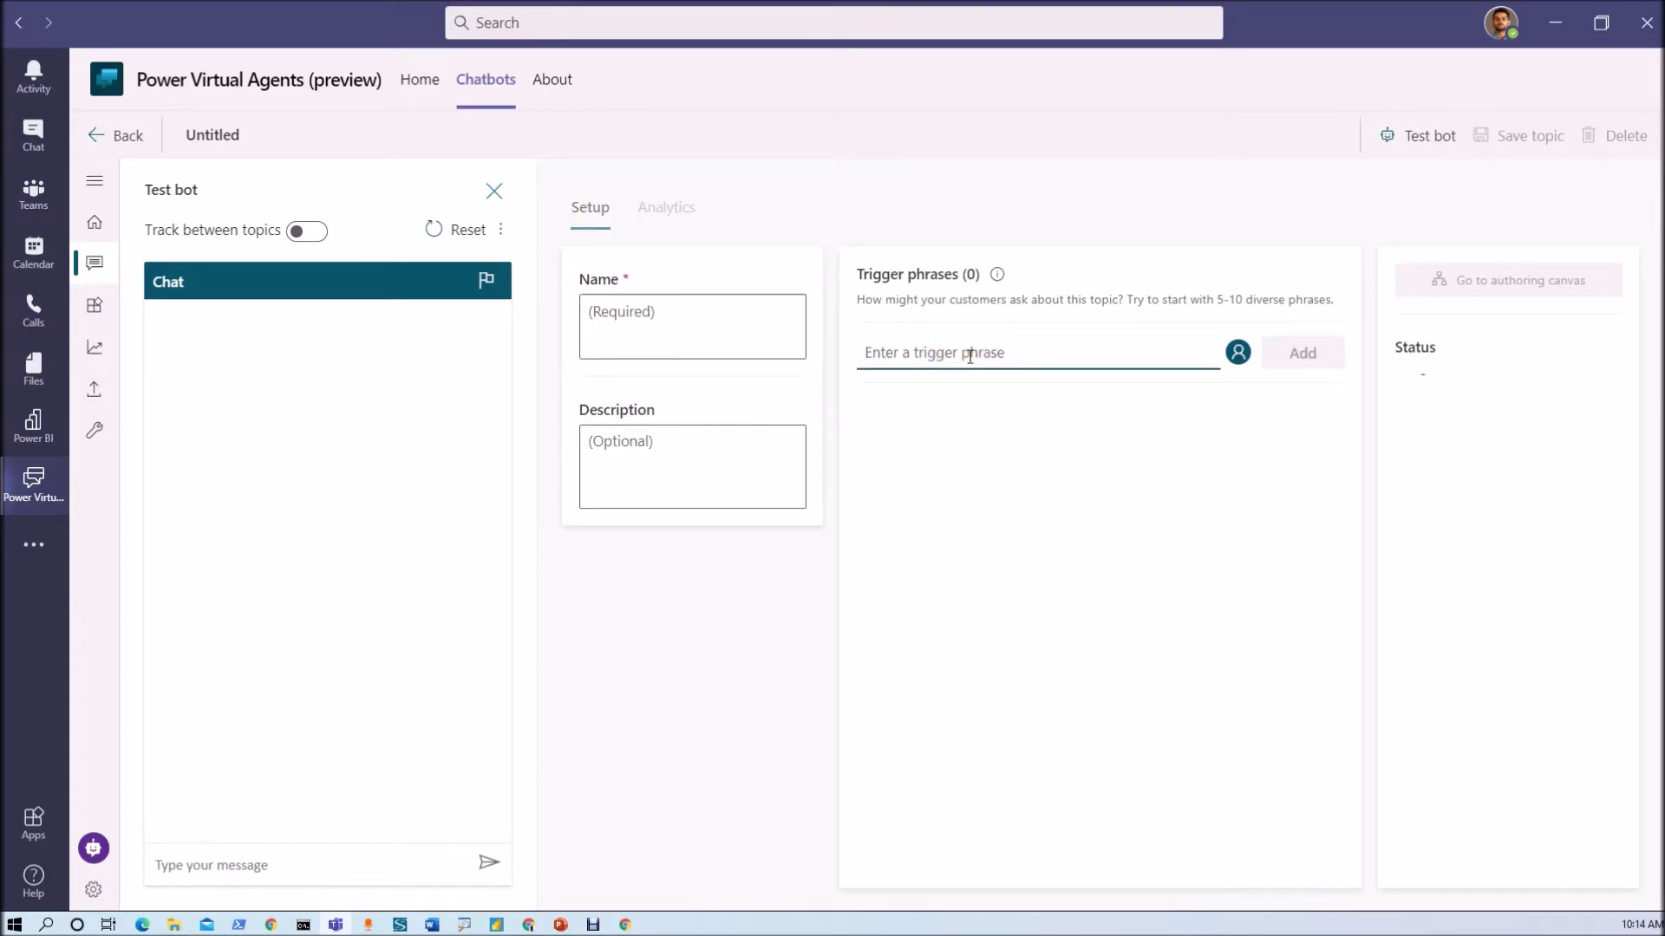
text(Look)
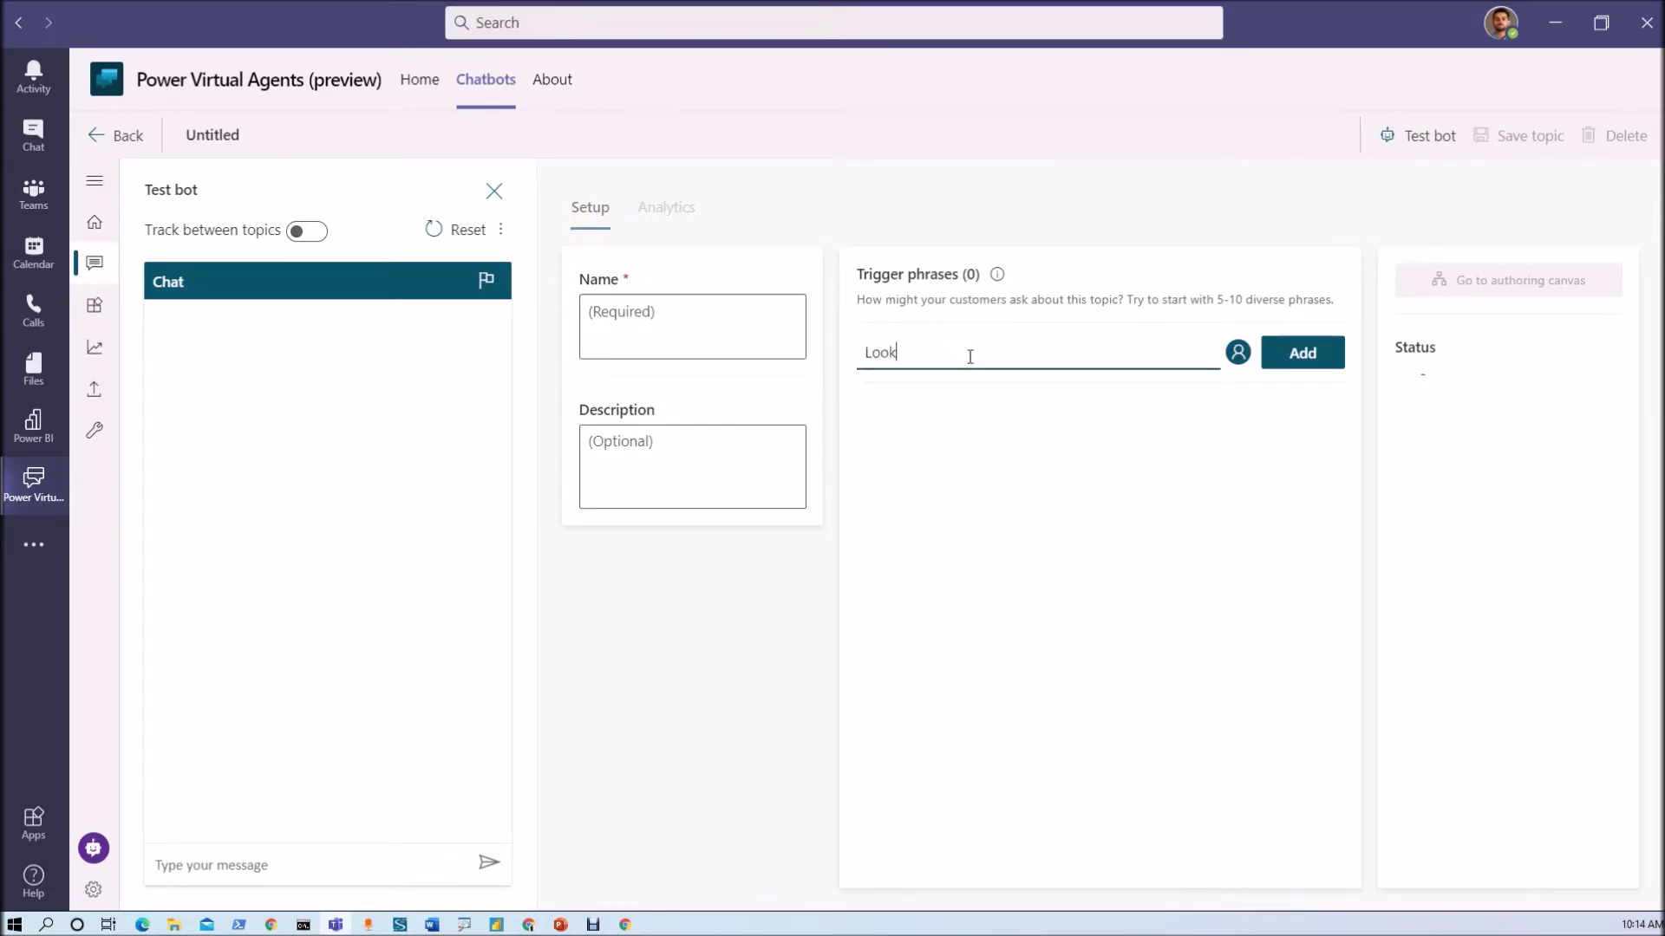
text(ing for help)
- Name the topic UserInfo, add the trigger phrase, save it and go to the authoring canvas
click(750, 334)
text(User)
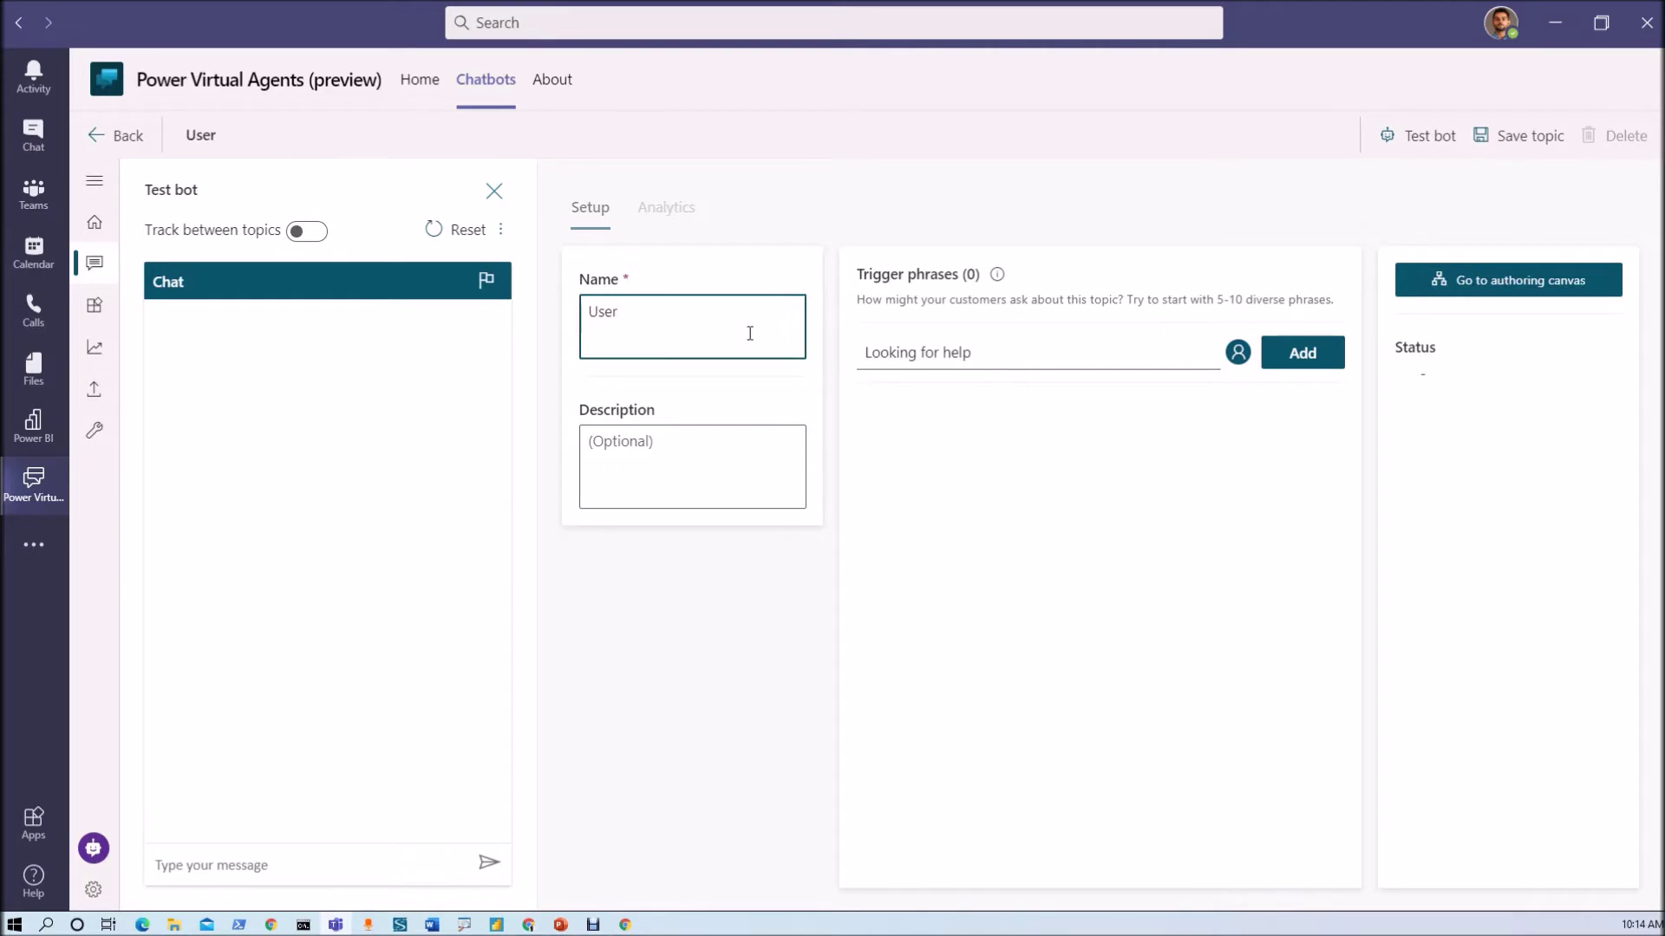
text(Info)
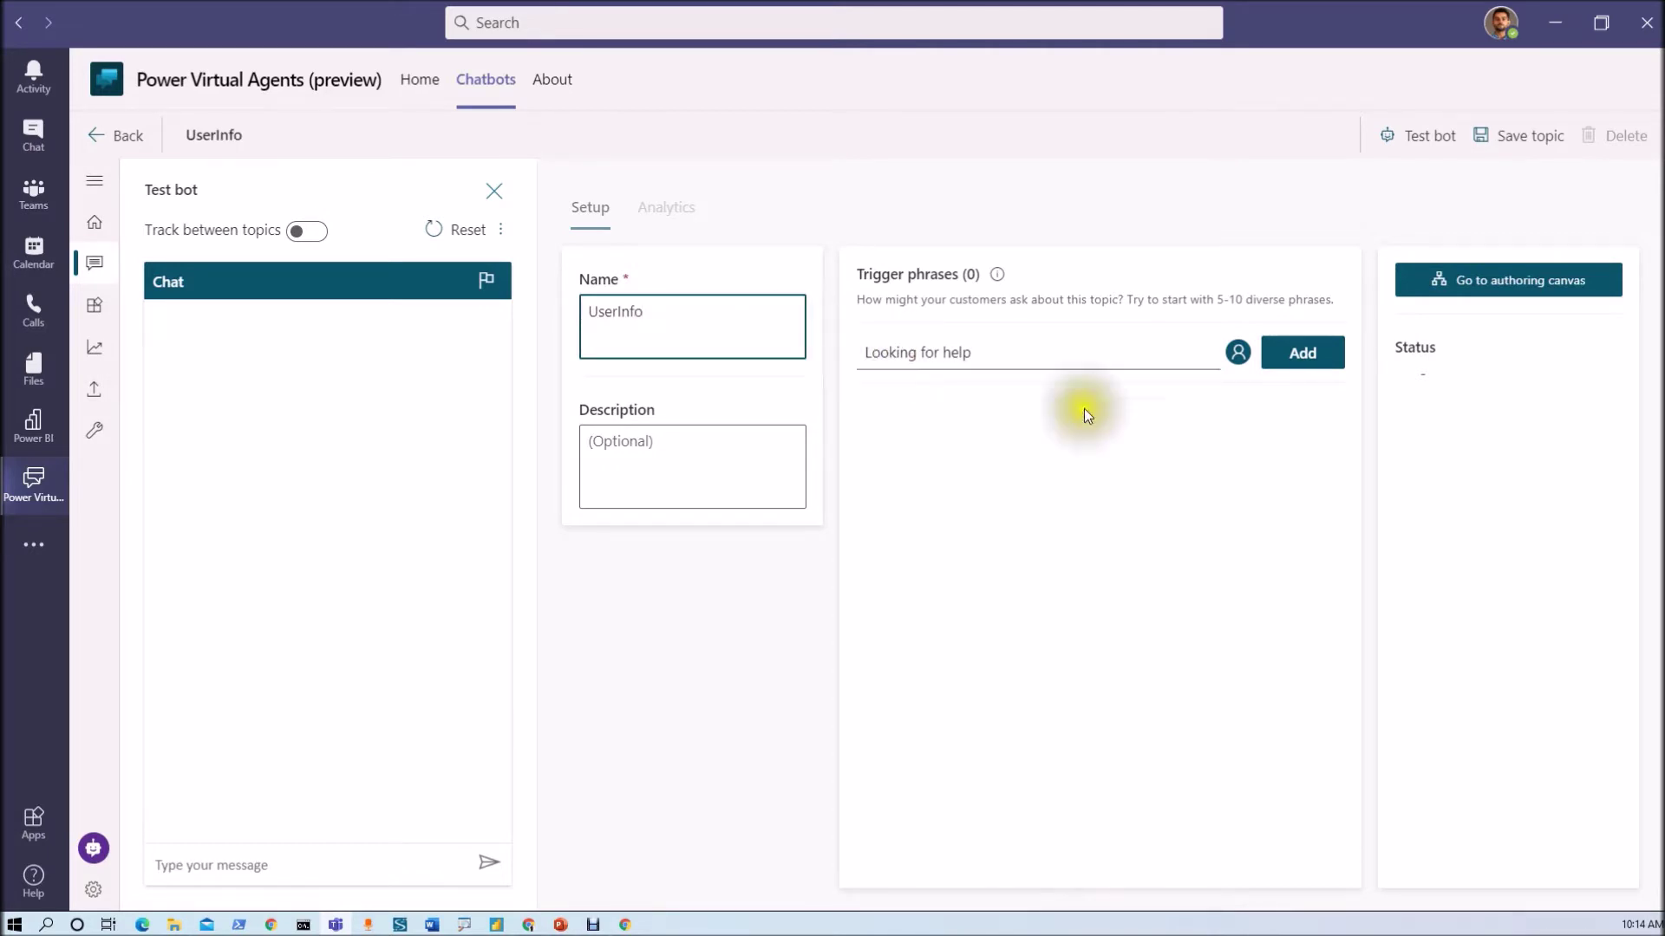
click(1298, 354)
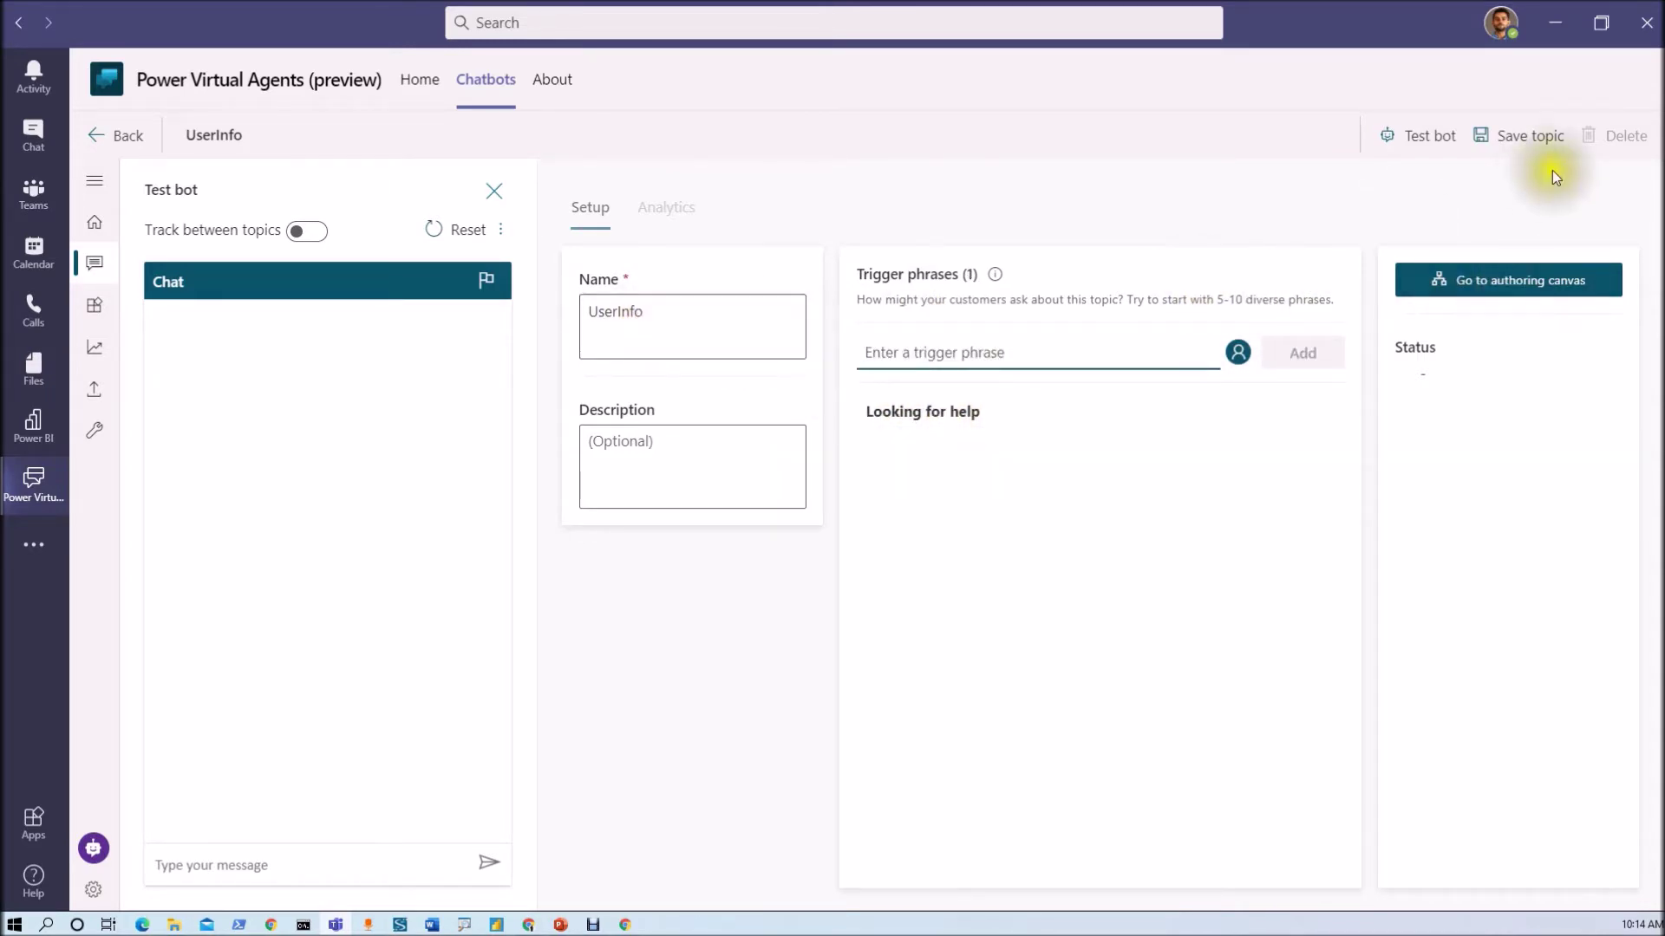
click(1503, 153)
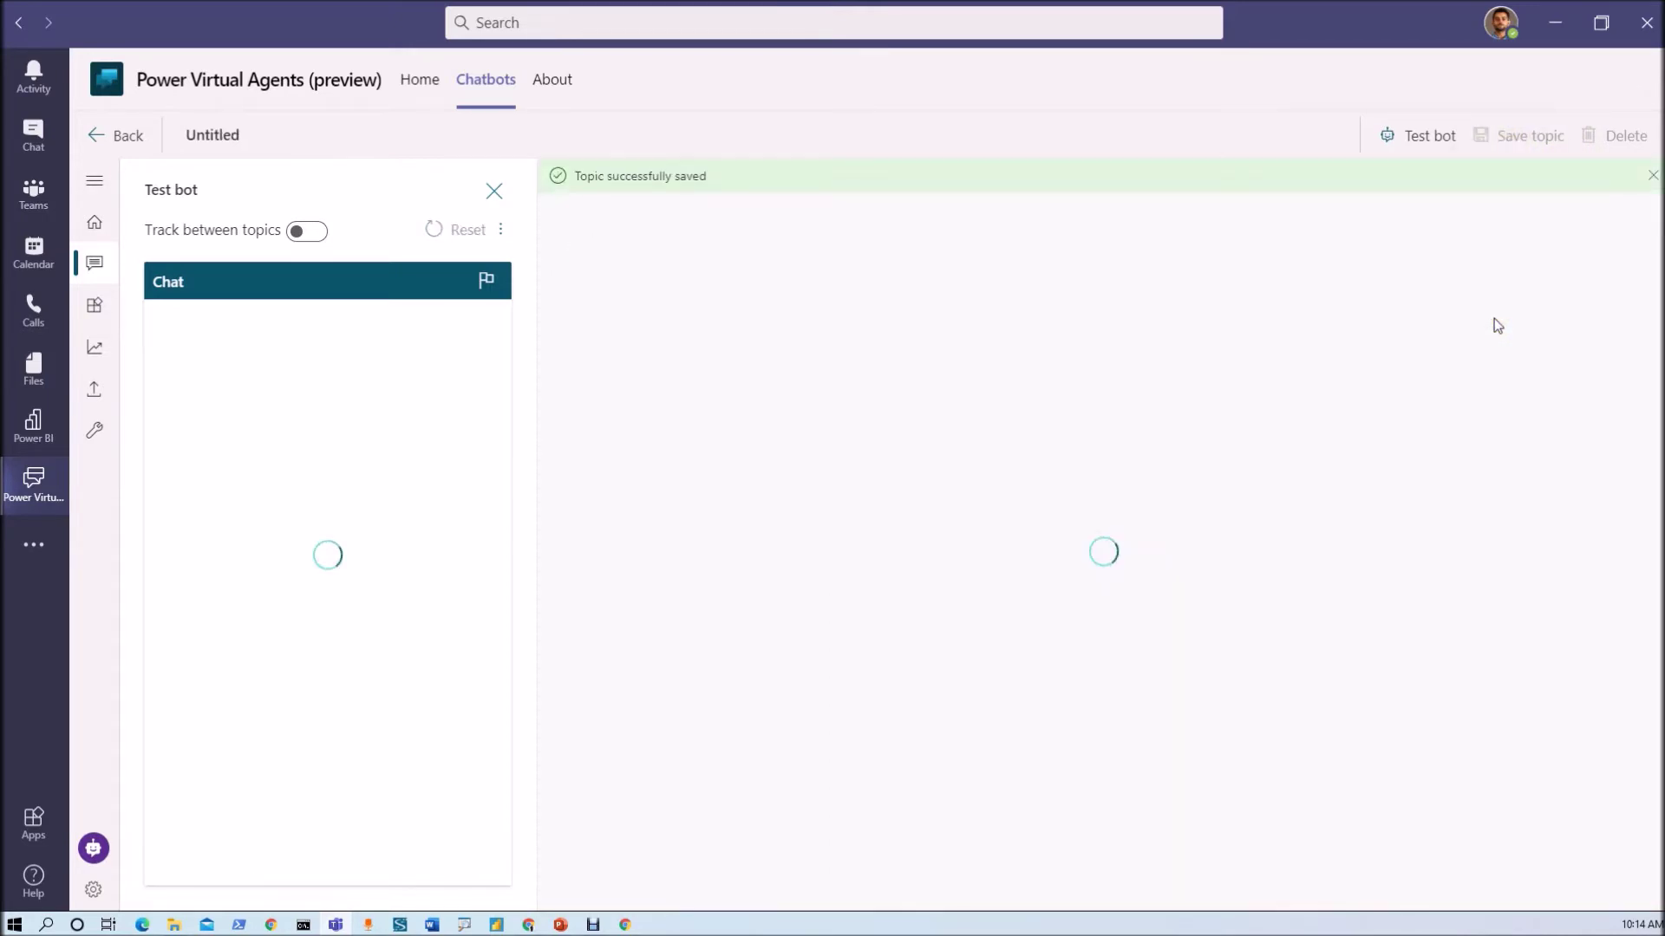
click(1556, 316)
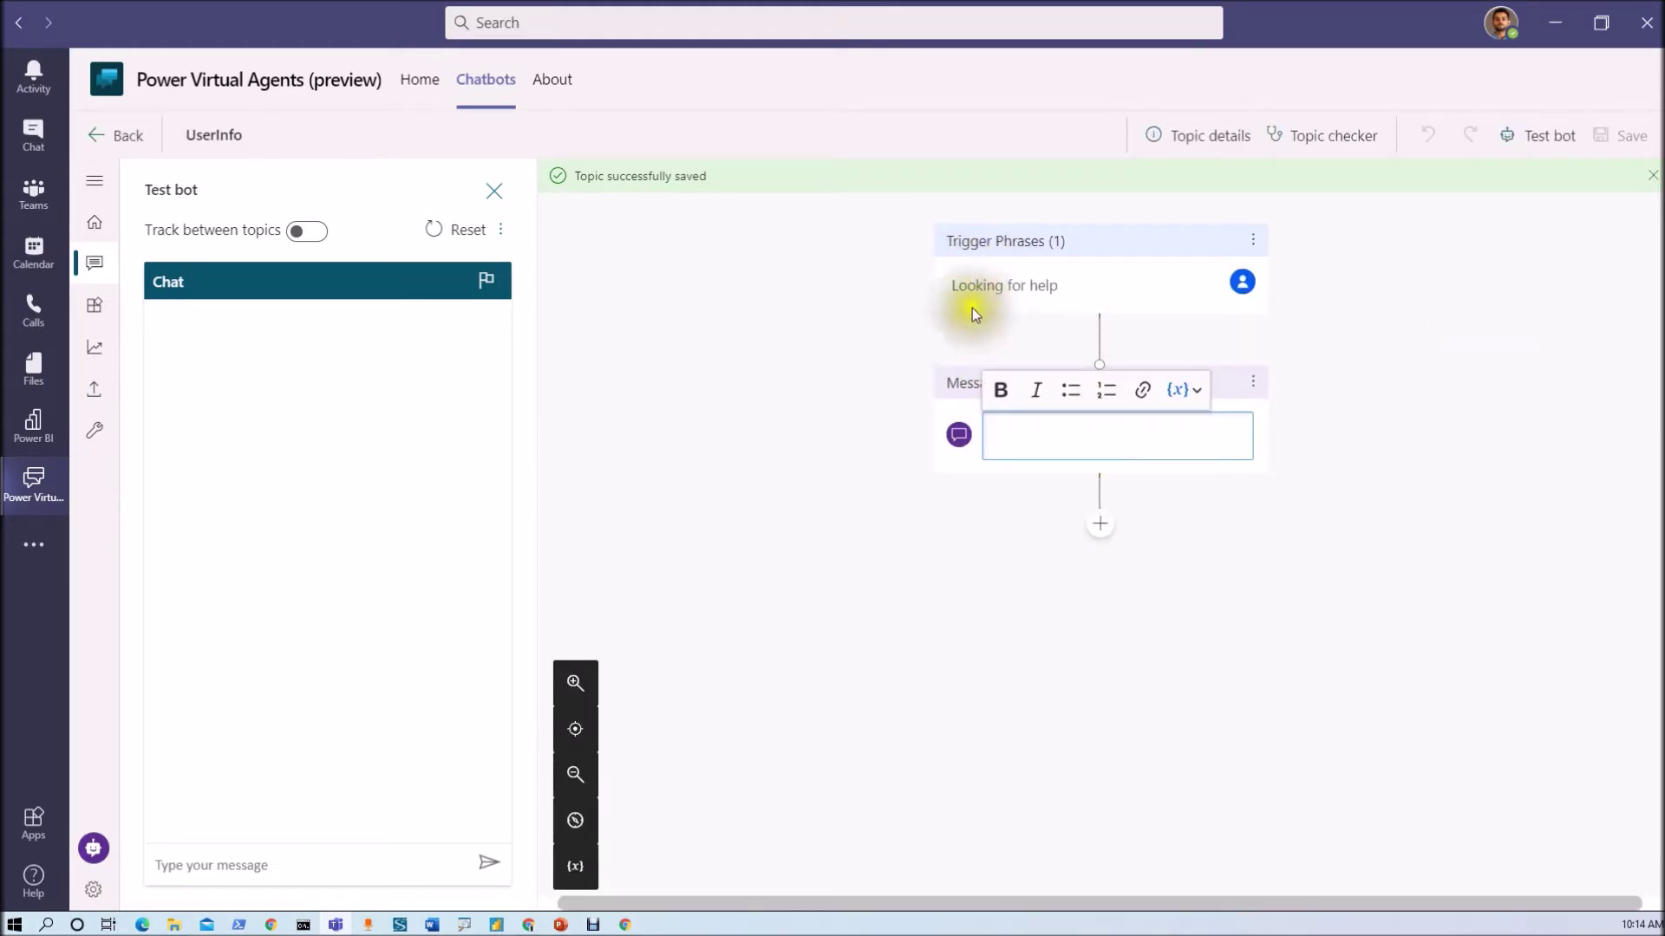
- Write 'Hello.' in the topic's first Message node
click(1045, 436)
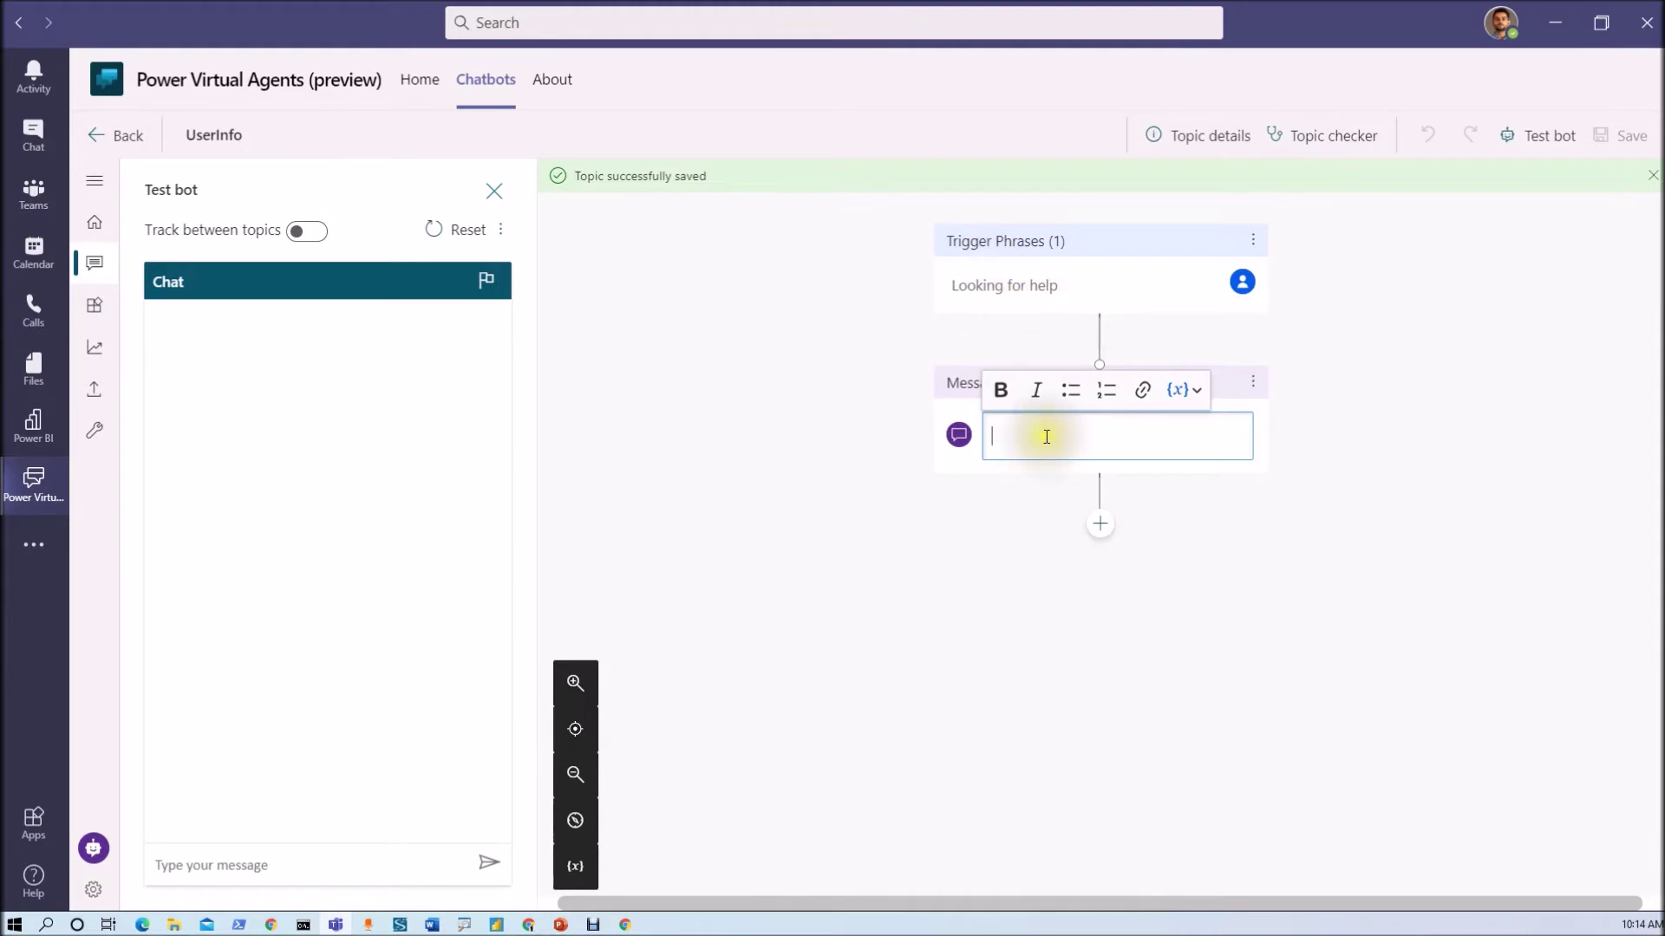
click(1046, 437)
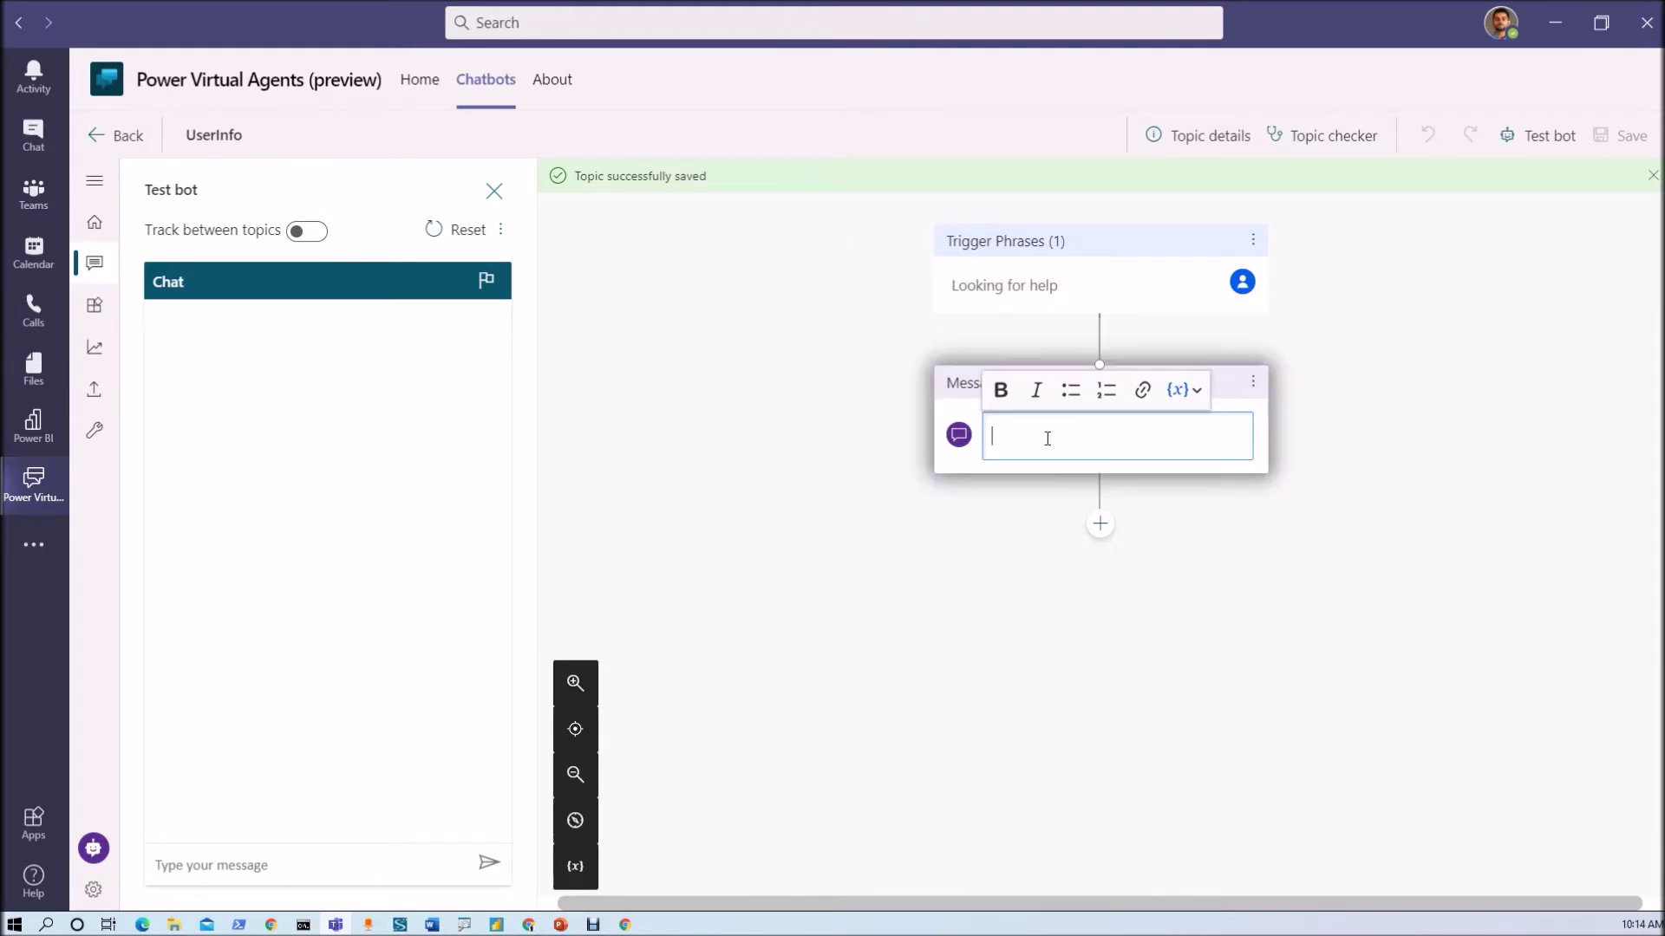
text(Hello.)
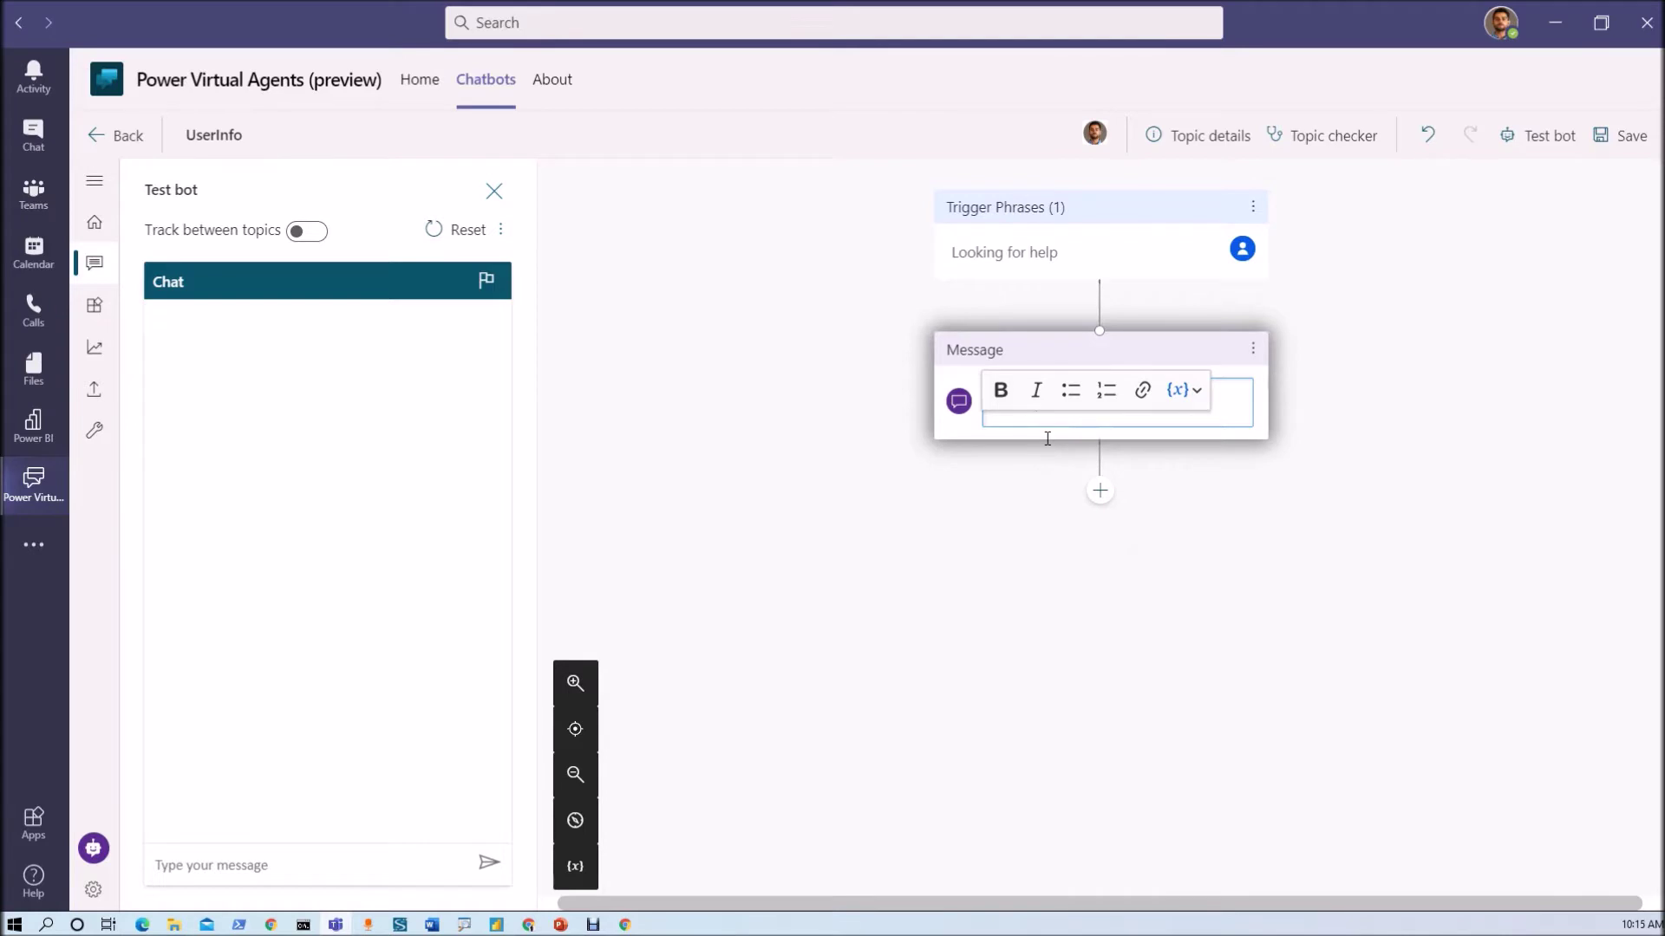
click(1088, 419)
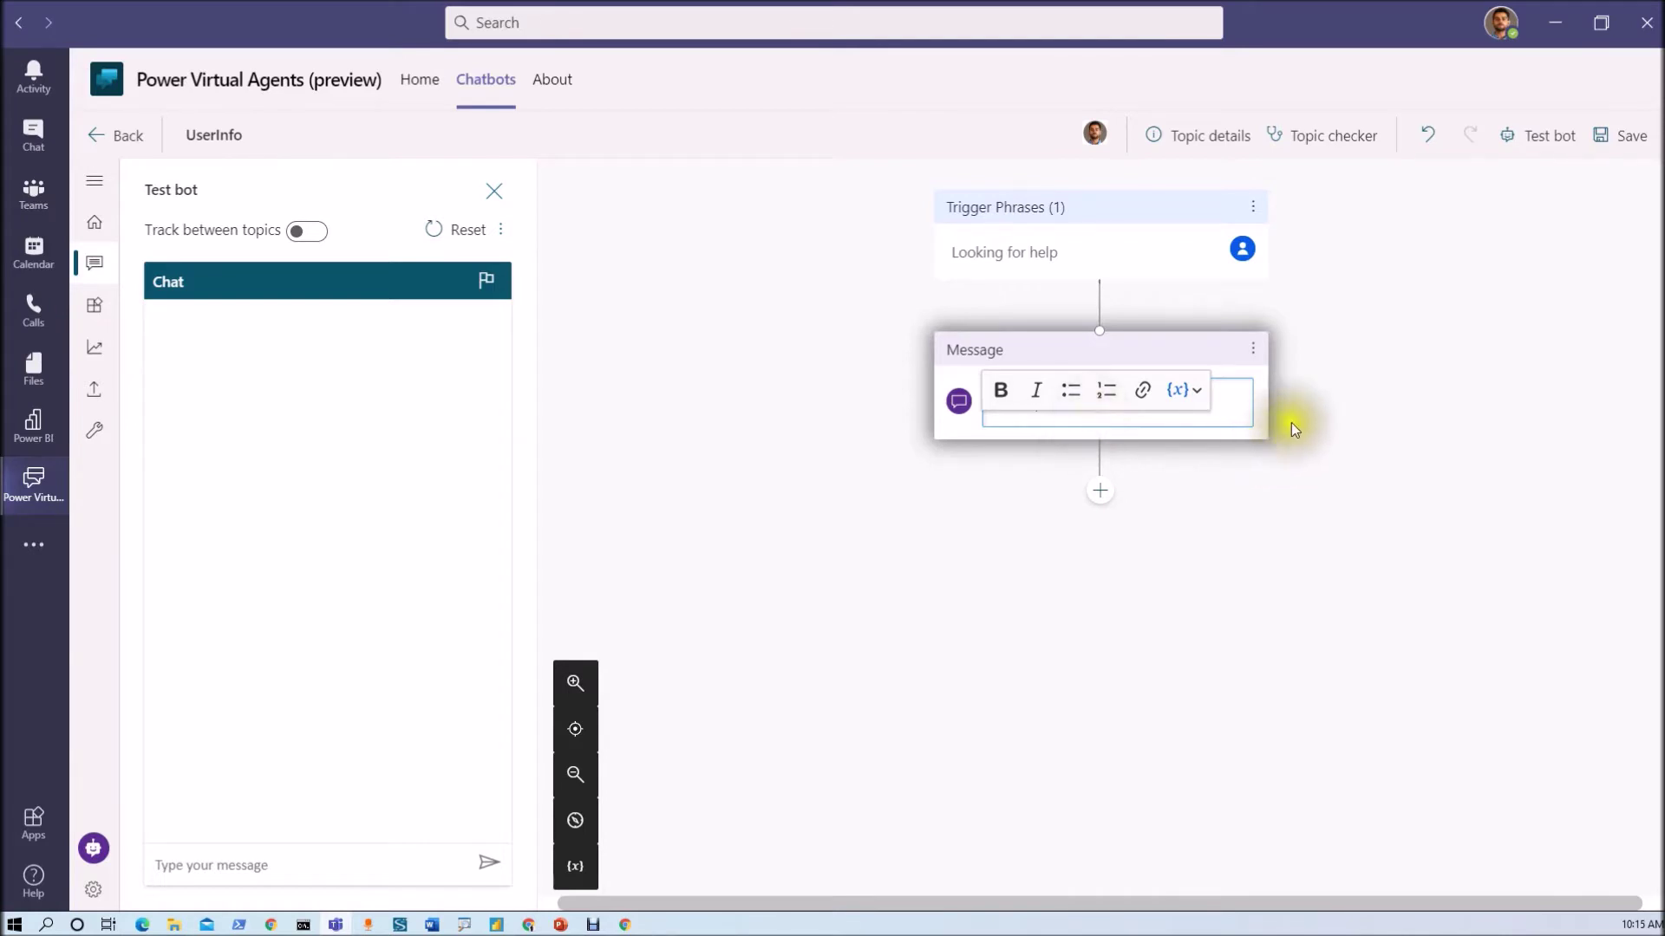
click(1363, 399)
click(1076, 405)
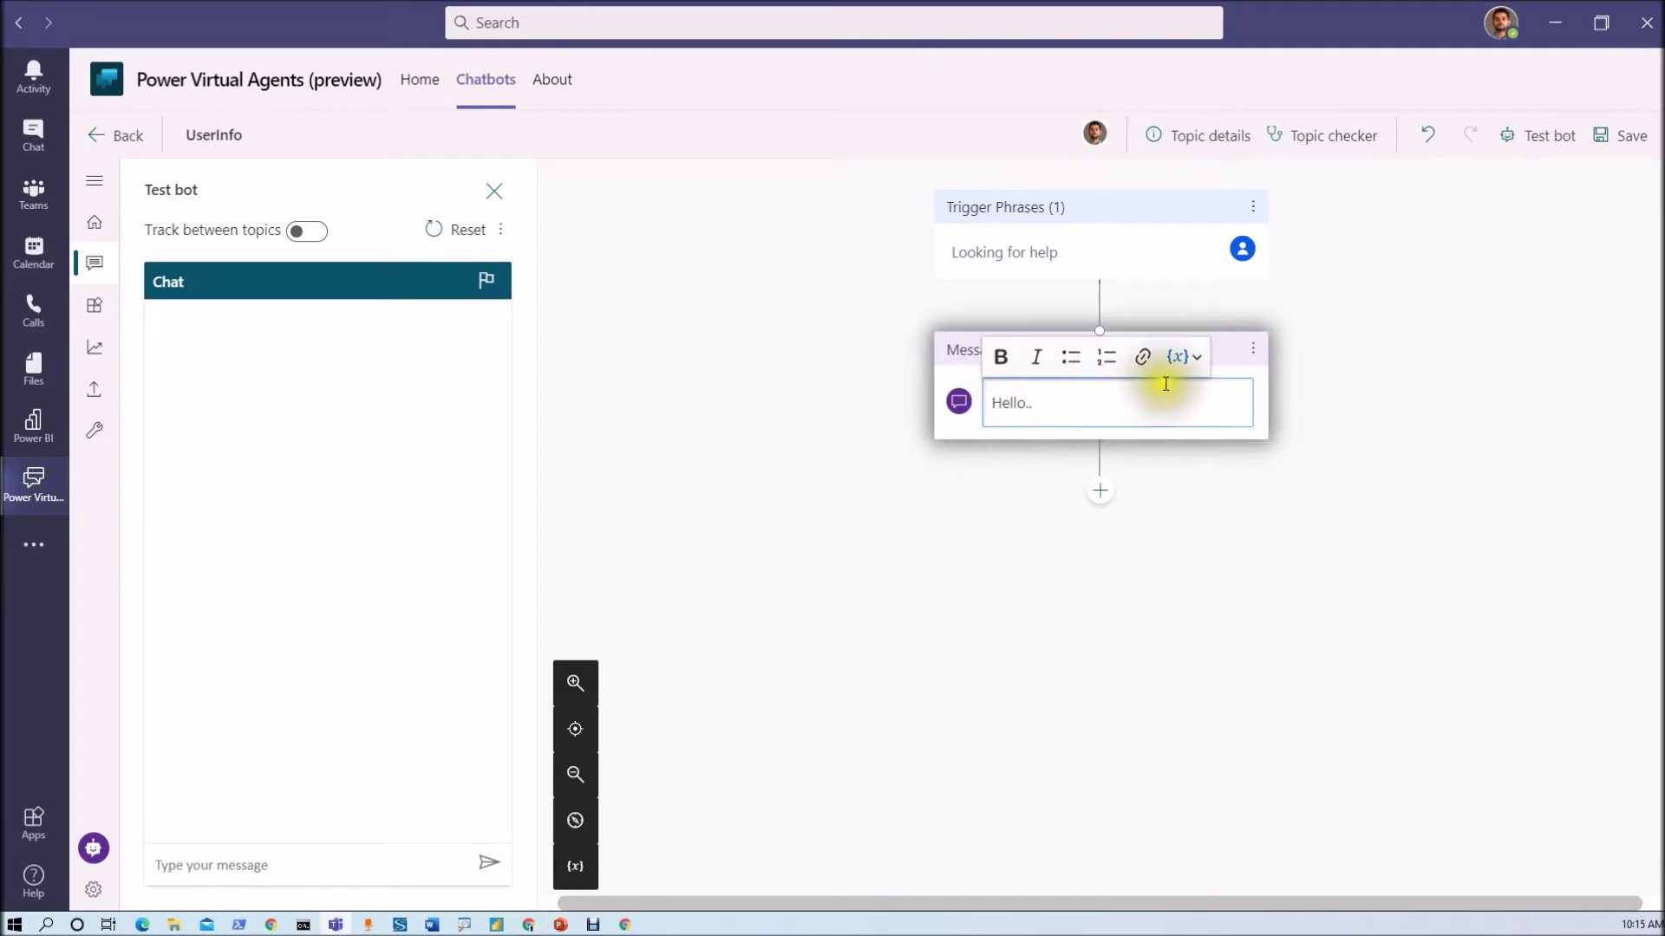
- Insert the bot.UserDisplayName variable, then add the line 'Thanks for connecting.'
click(1199, 363)
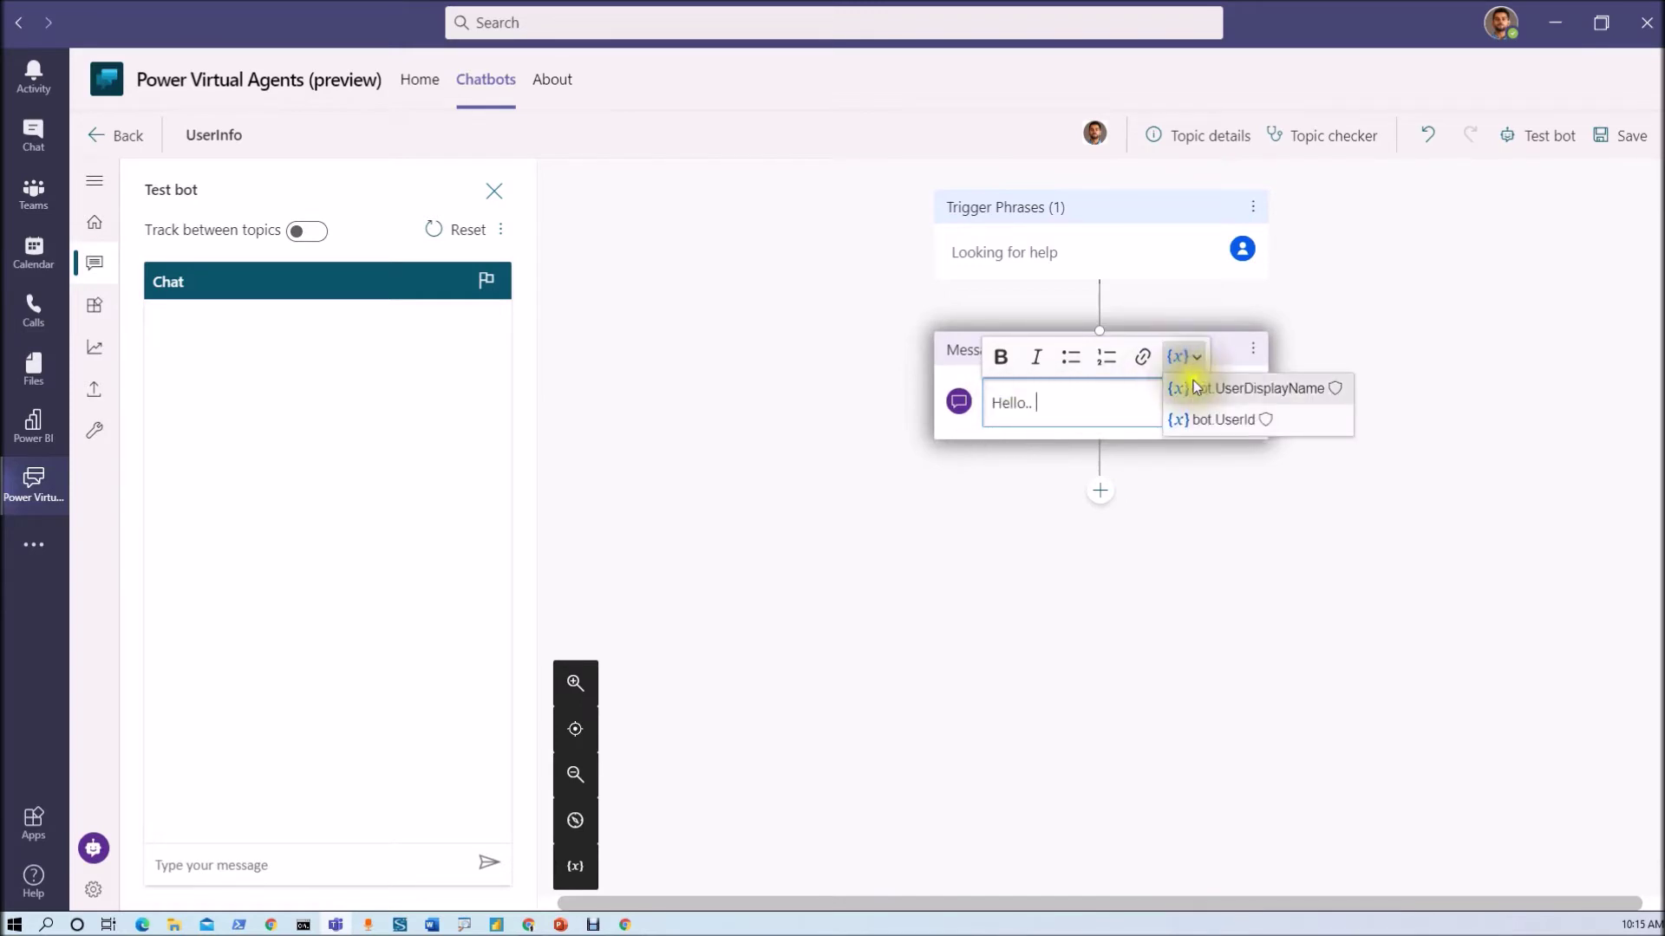
click(1191, 363)
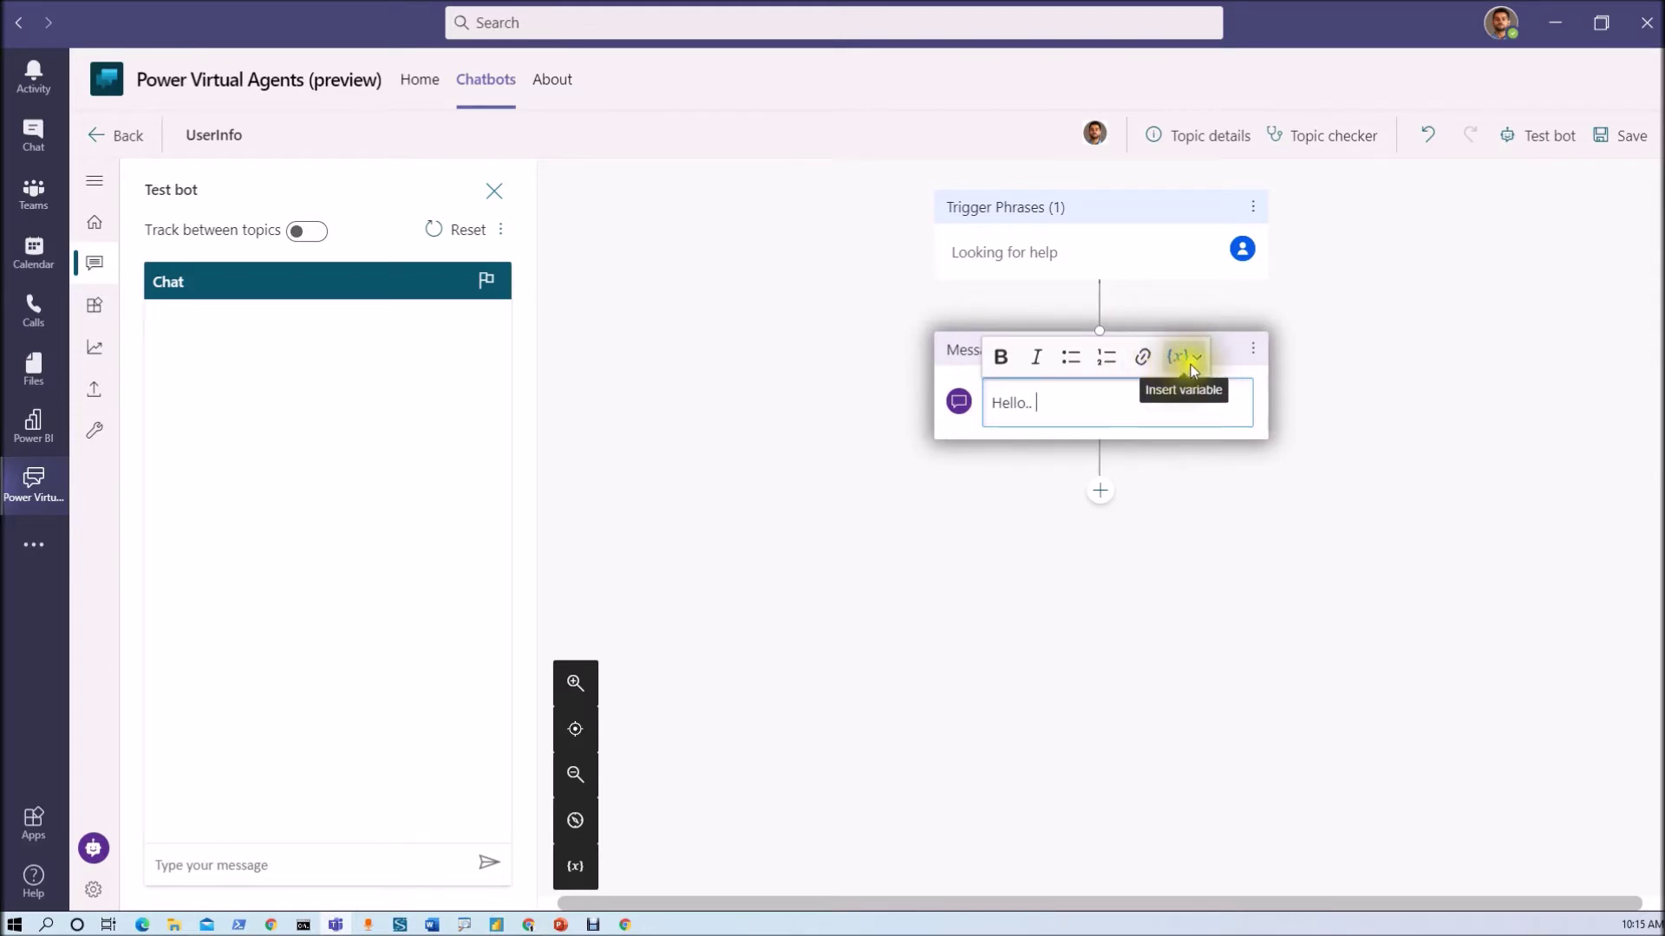
click(1182, 364)
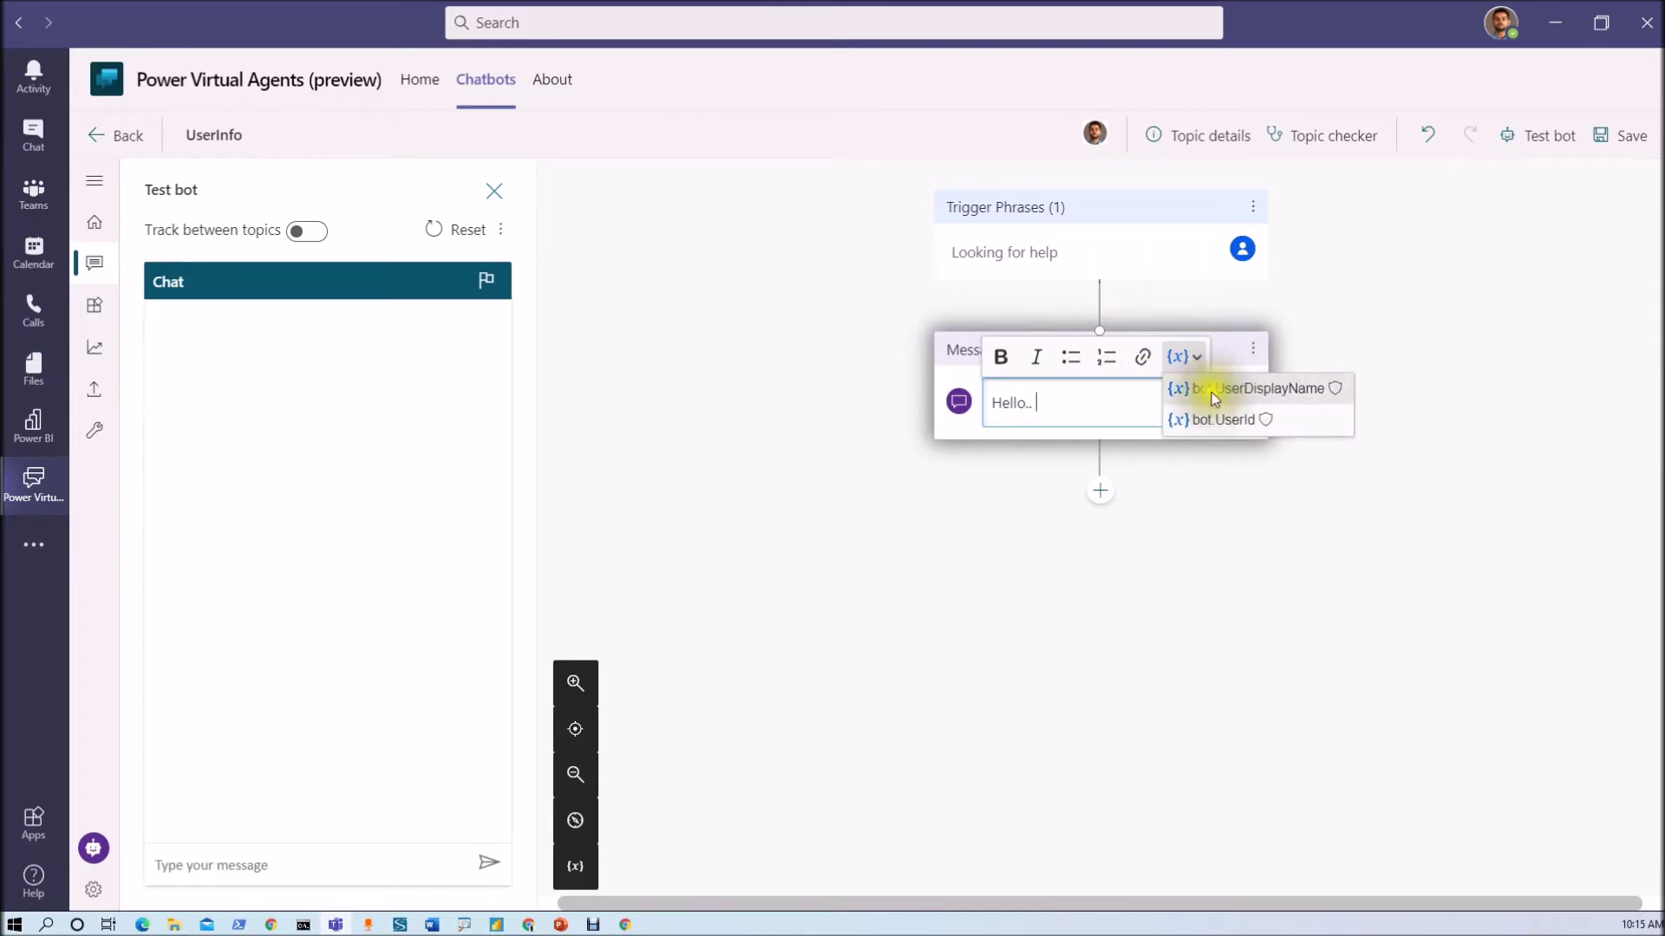
click(1285, 393)
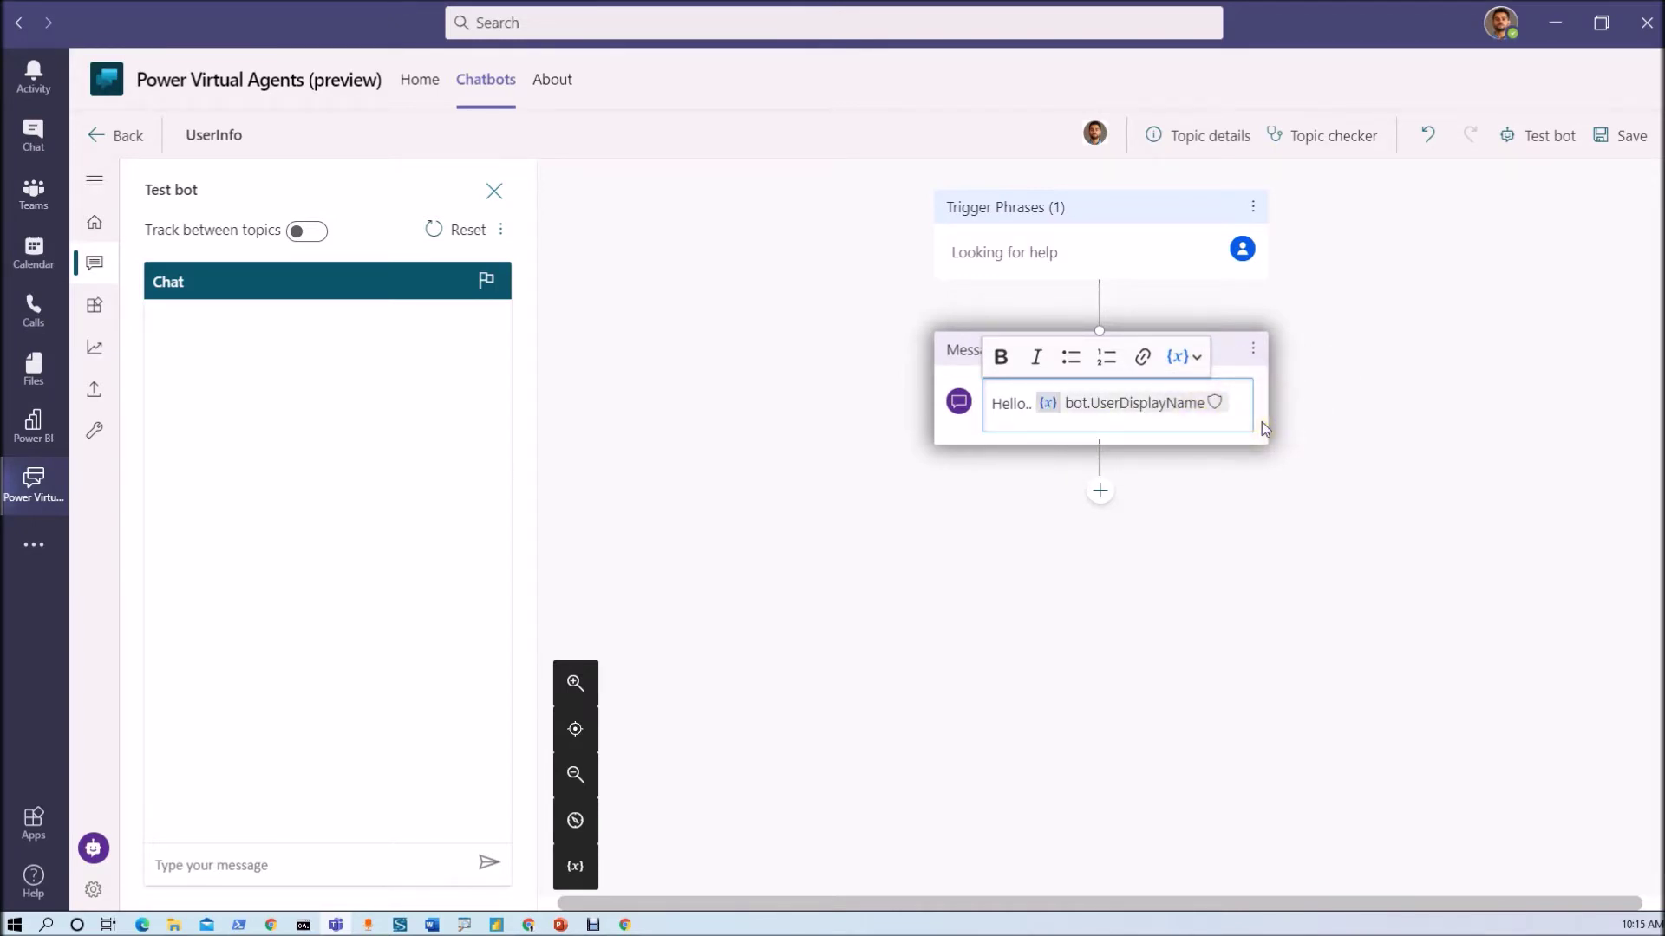
key(Return)
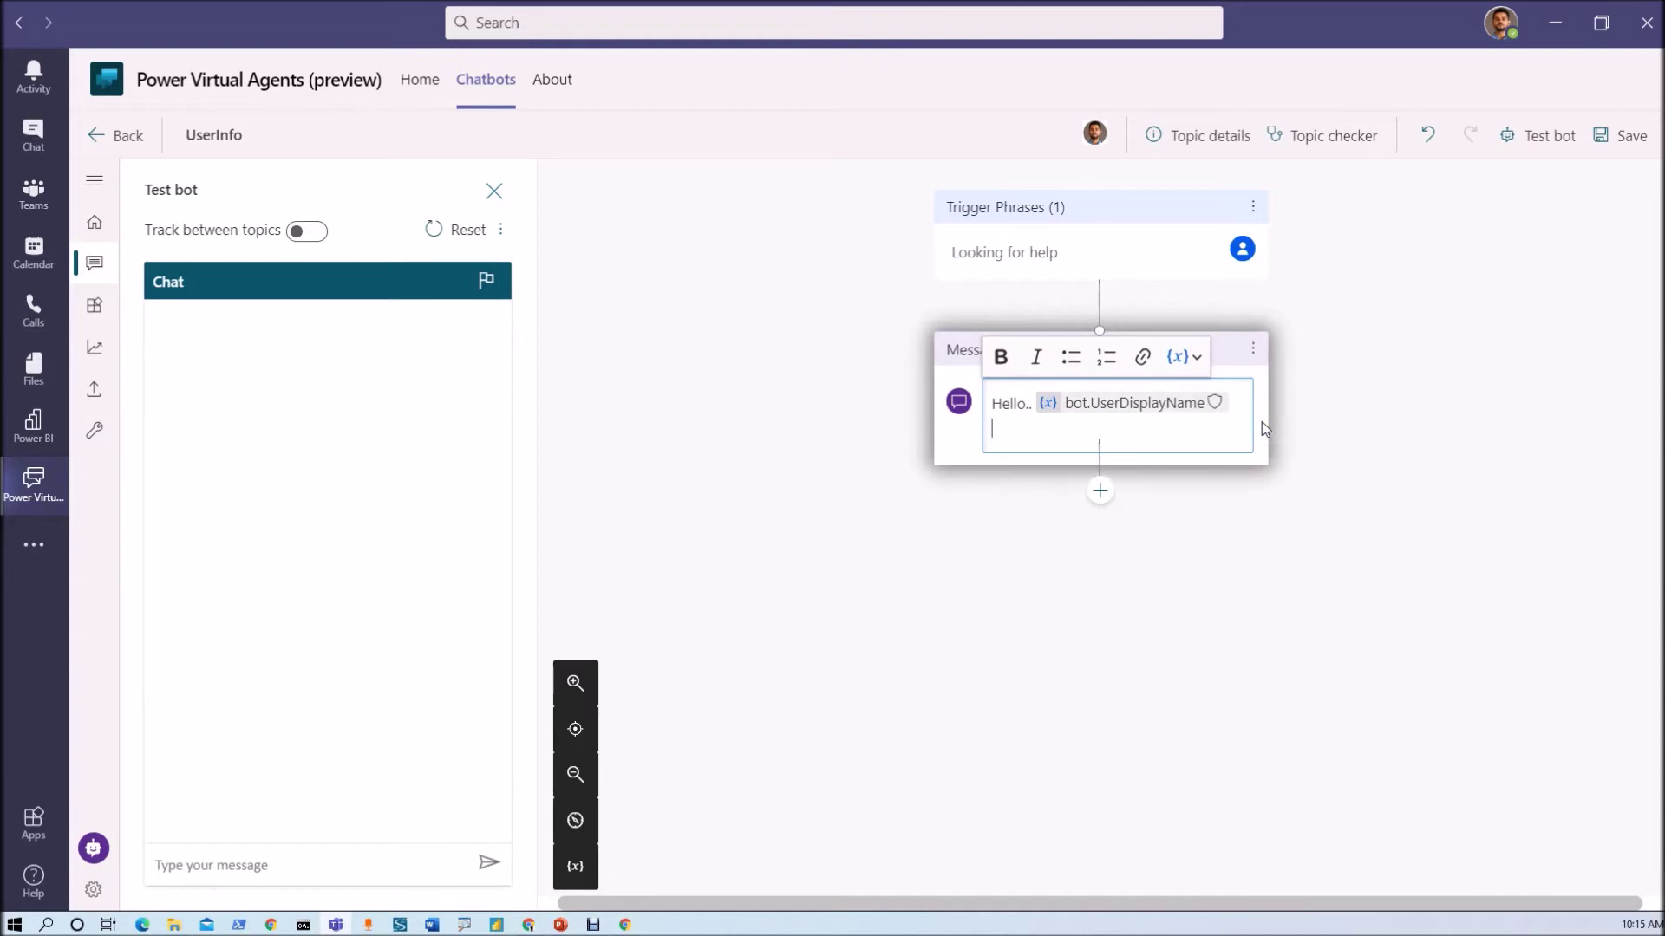
text(Thanks for connecting.)
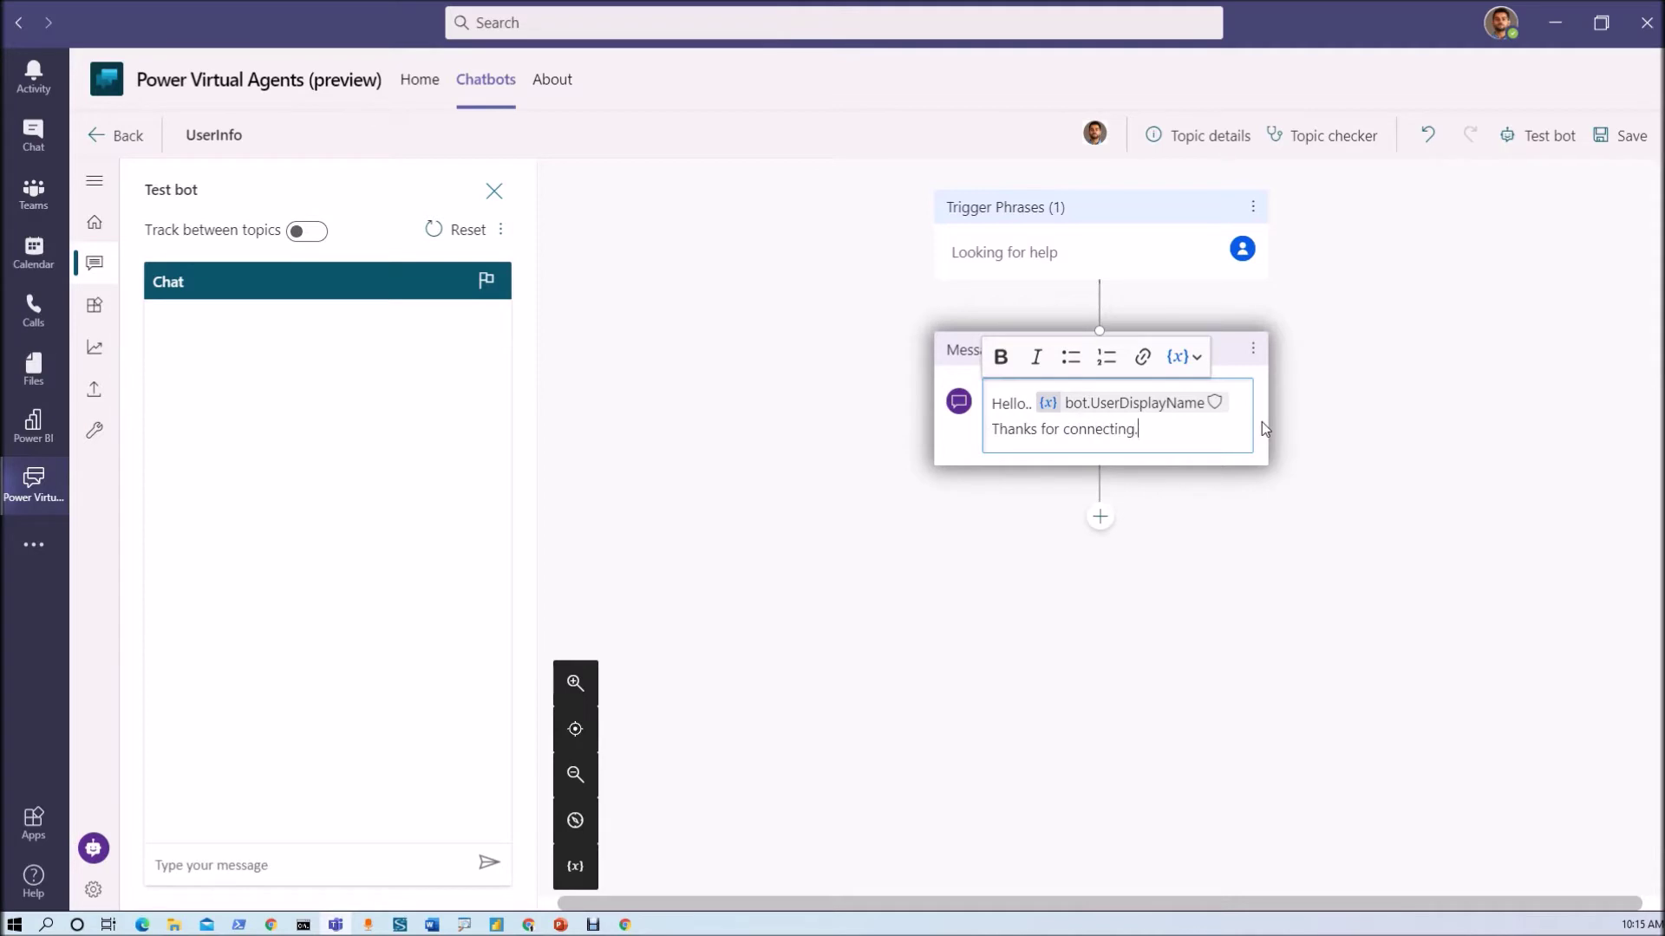
key(Return)
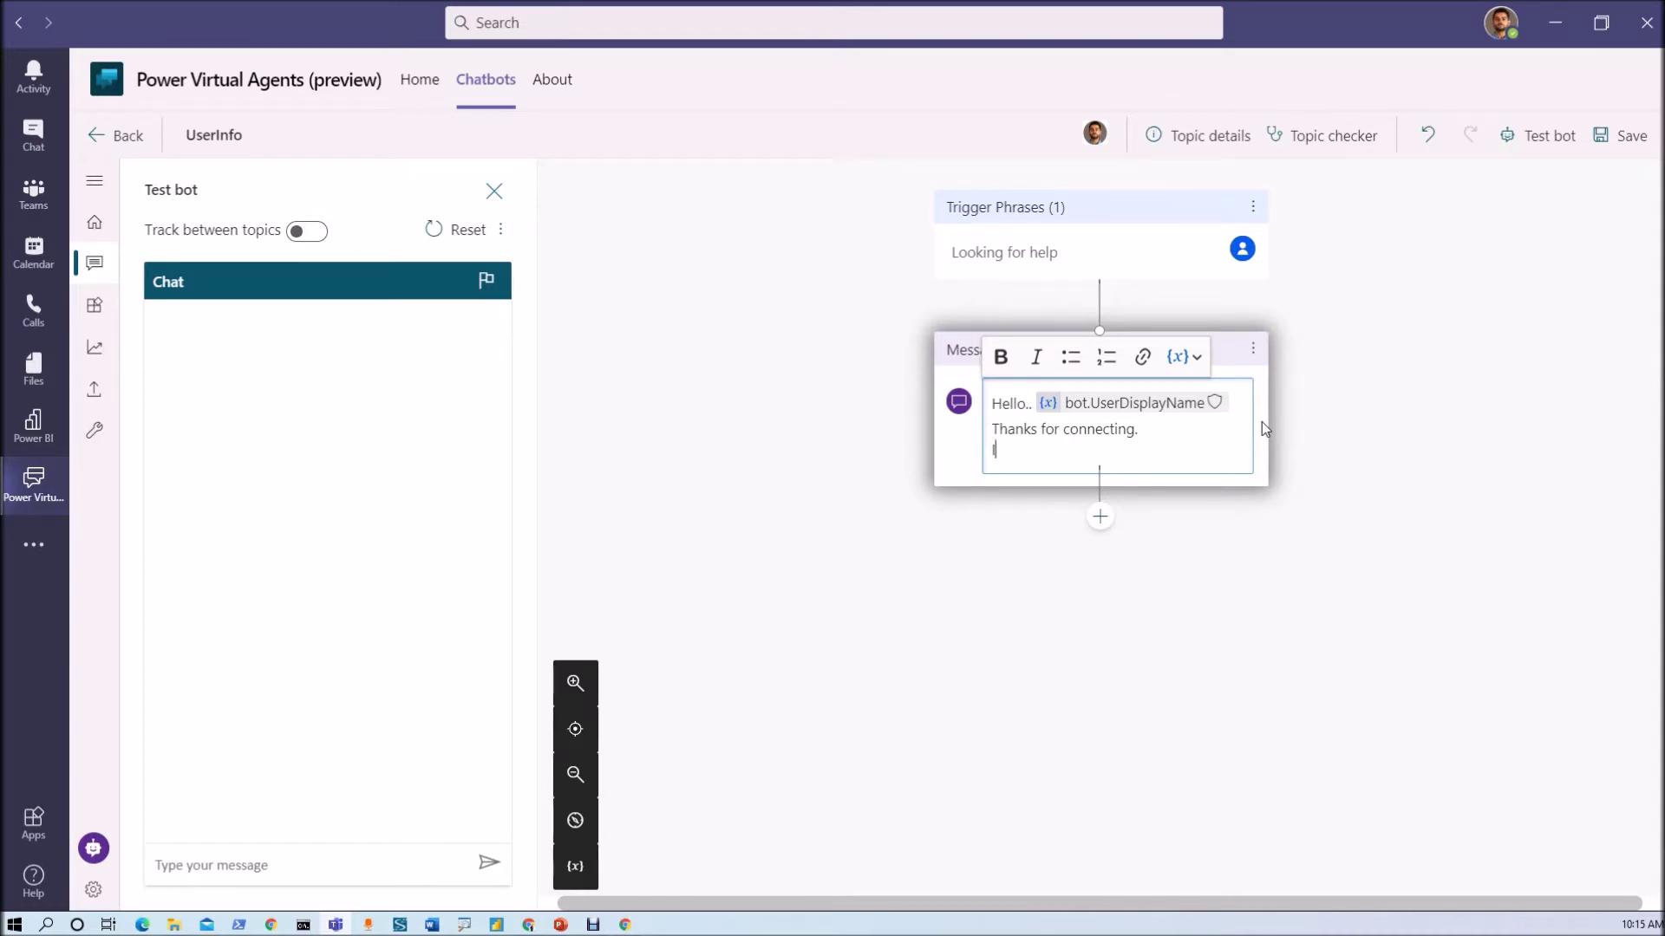
- Add a message line 'ID:' followed by the bot.UserId variable
text(ID:)
click(1181, 356)
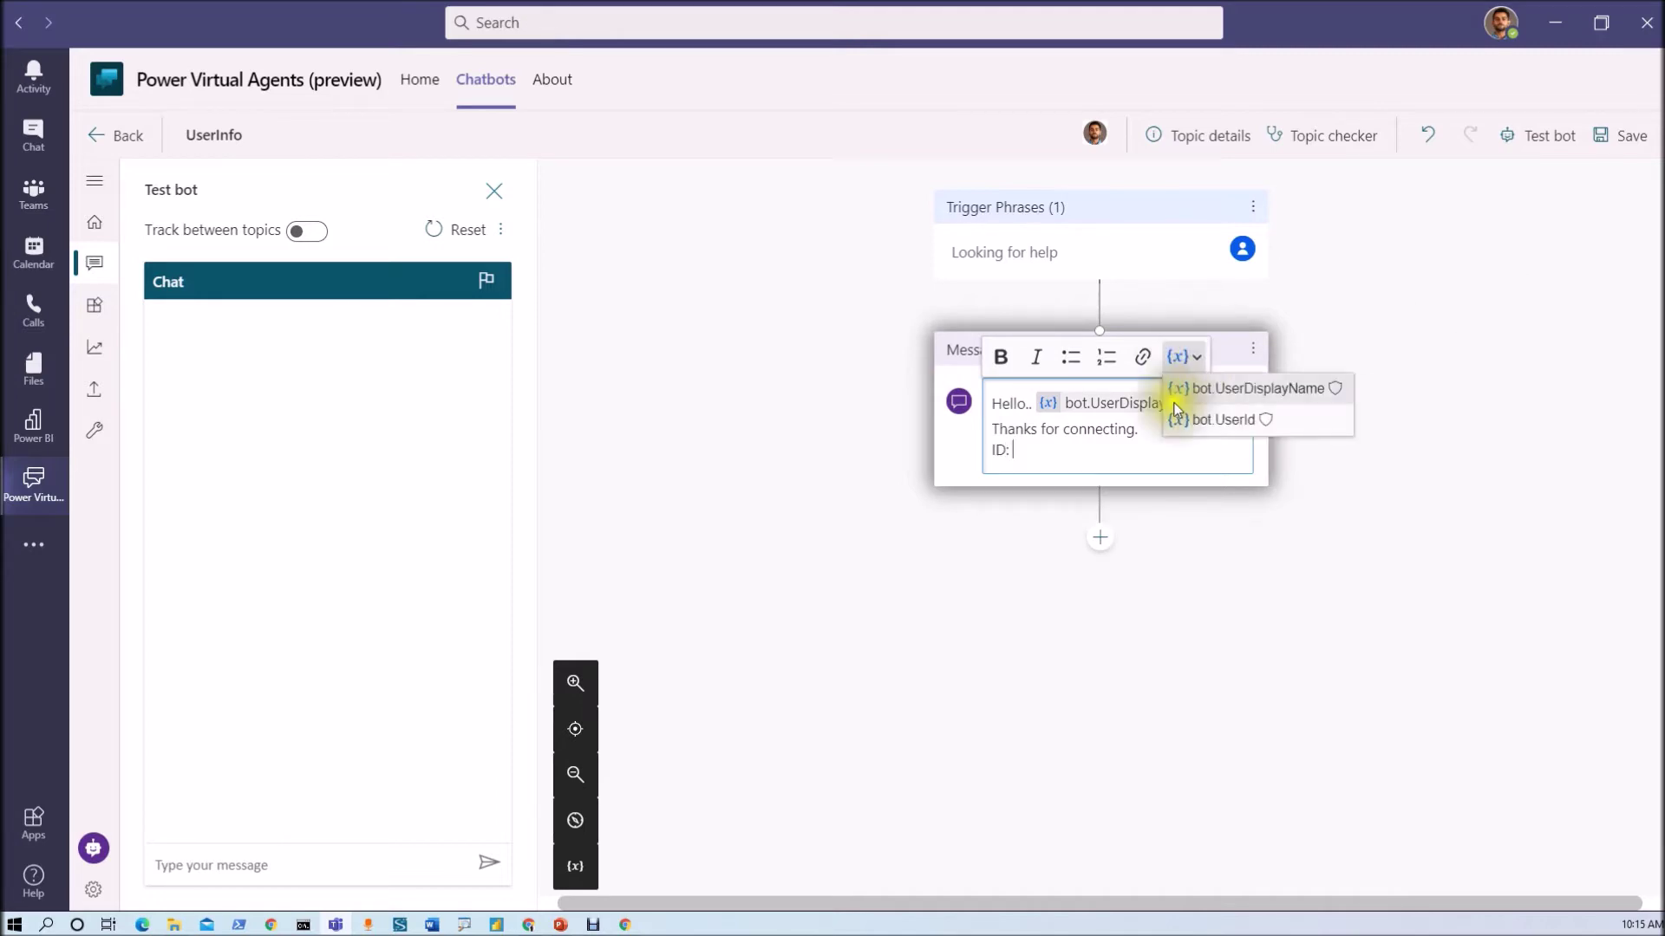
click(1216, 418)
click(1212, 545)
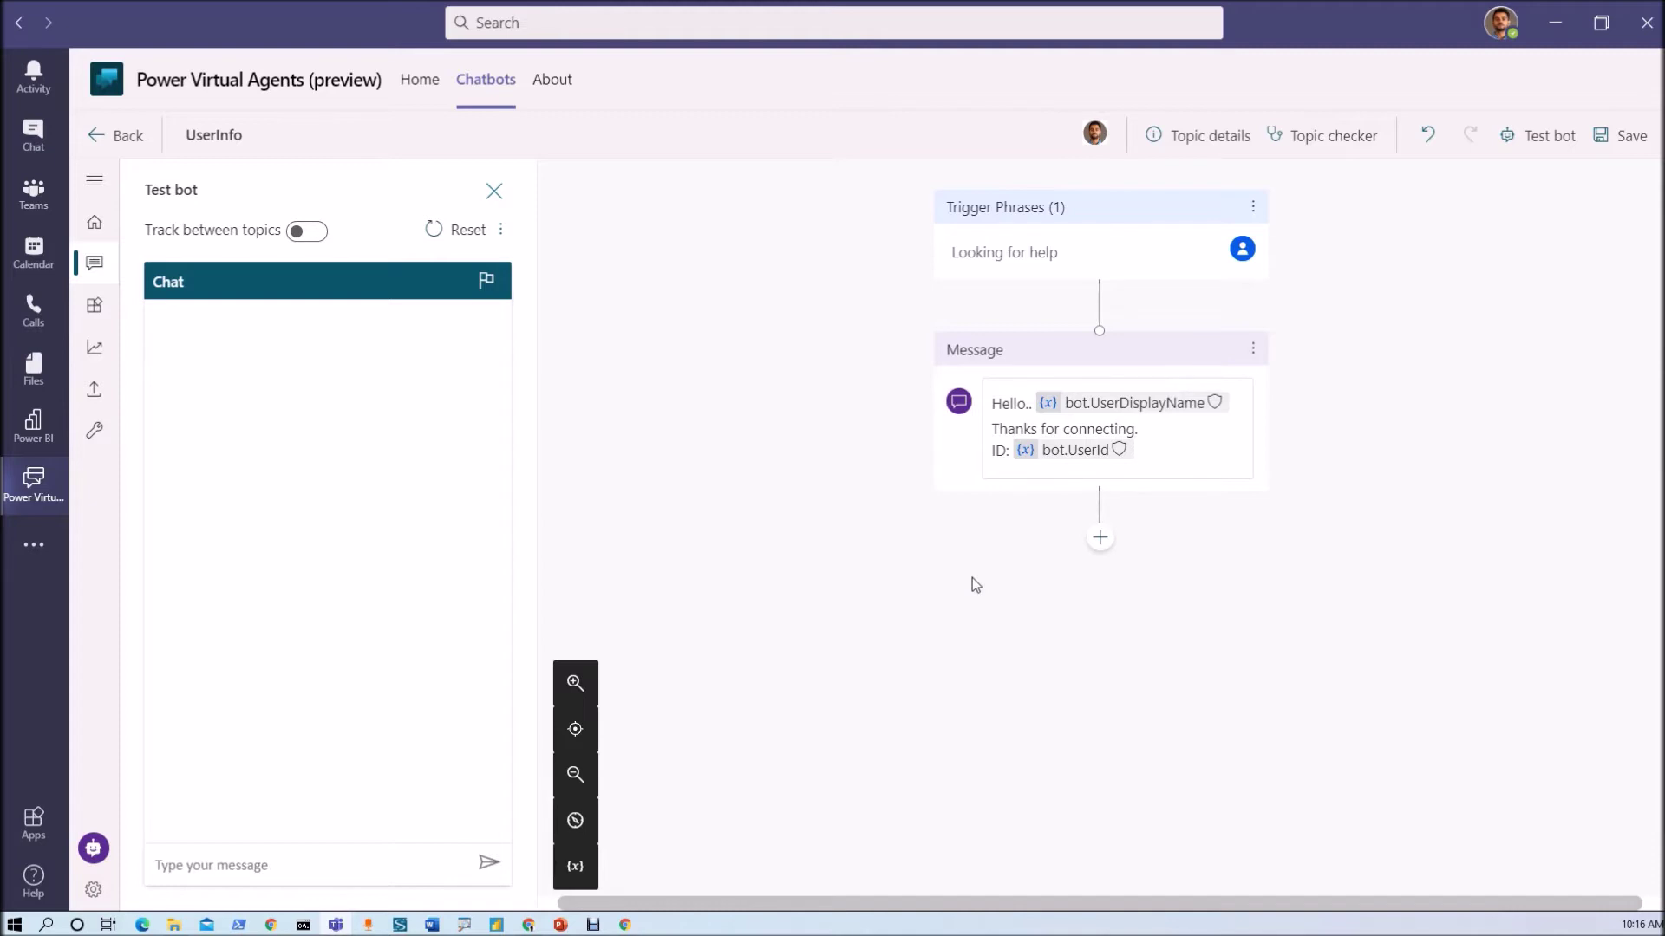
- Save the topic and send 'looking for help' in the test chat
click(1520, 137)
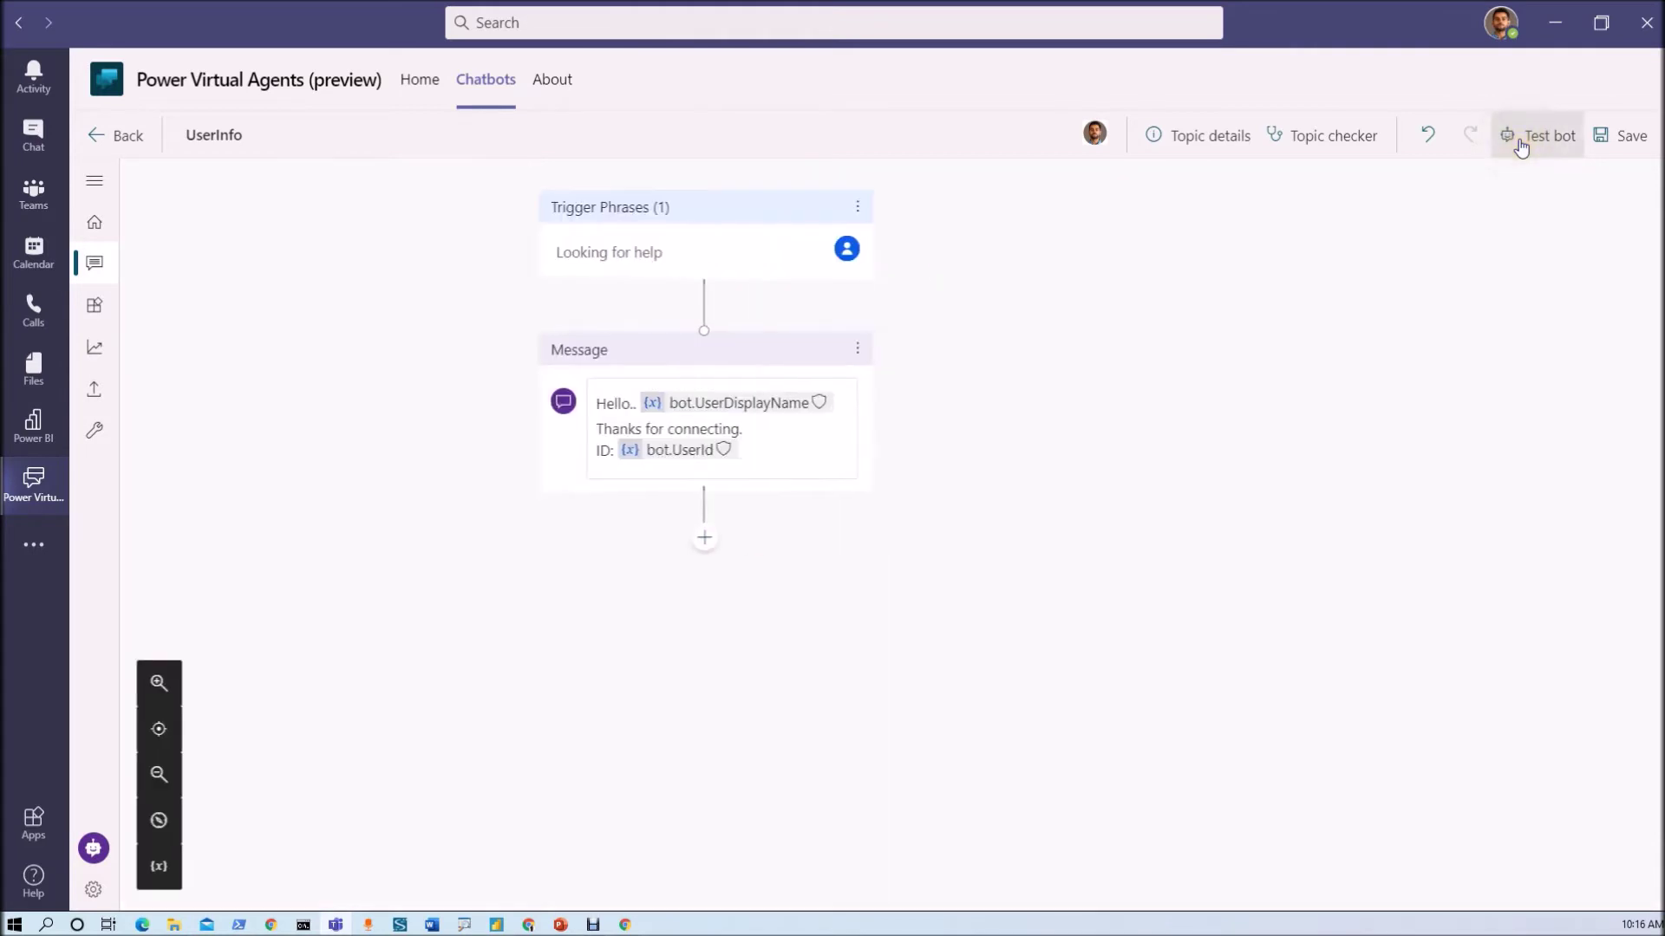
click(1634, 136)
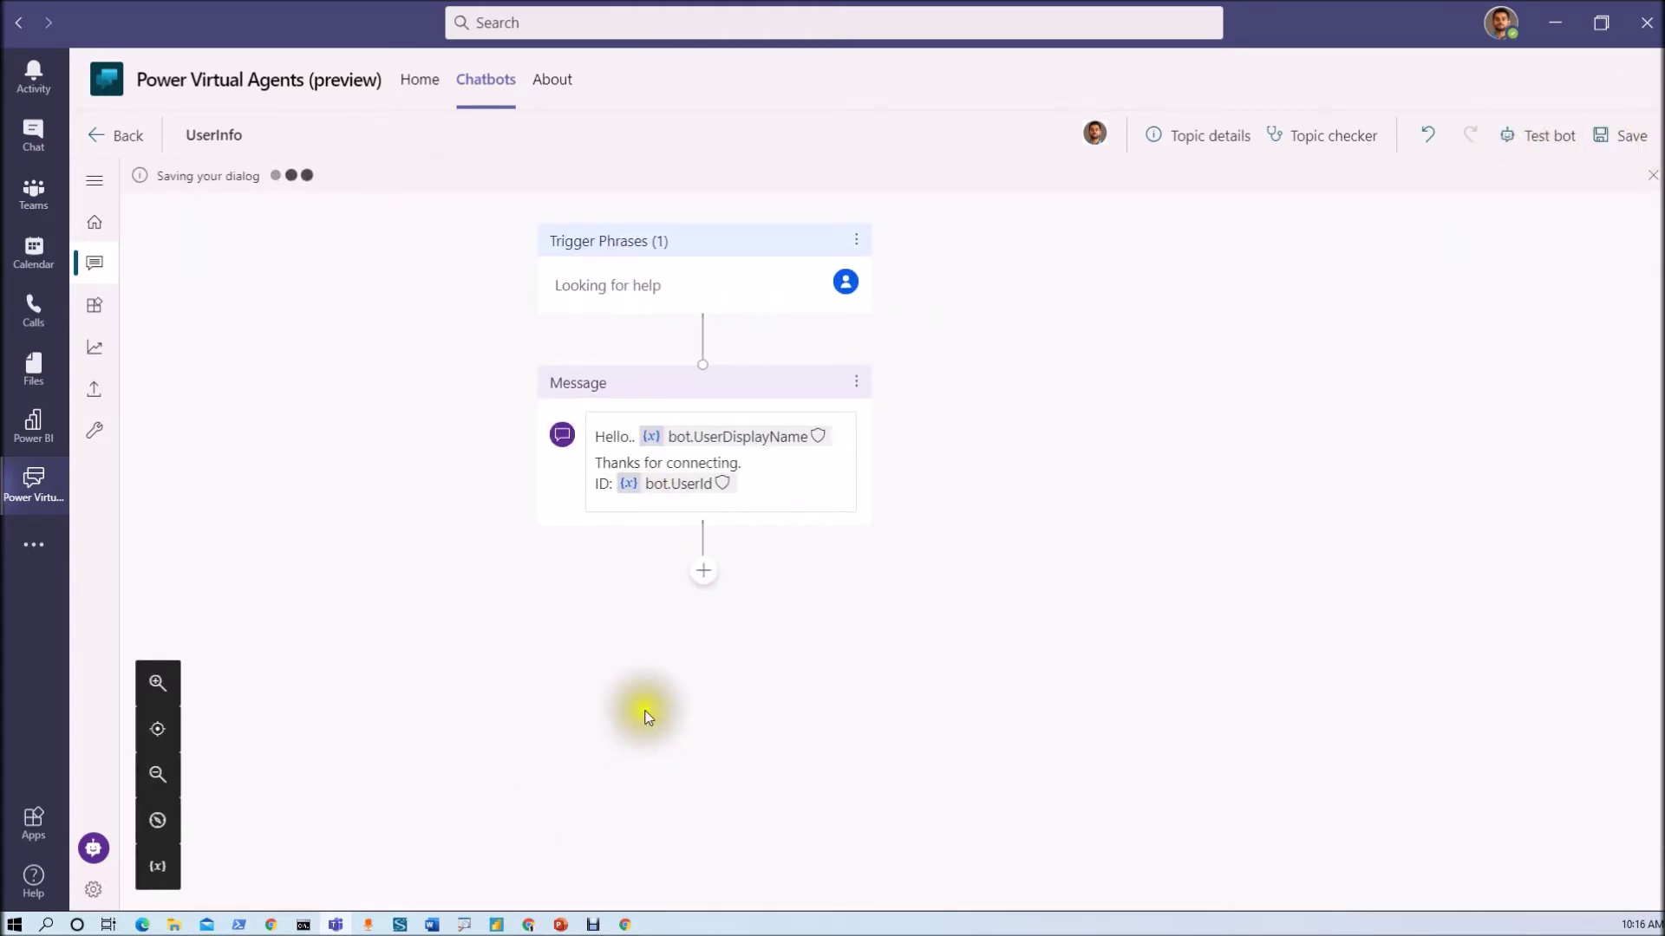
click(1550, 137)
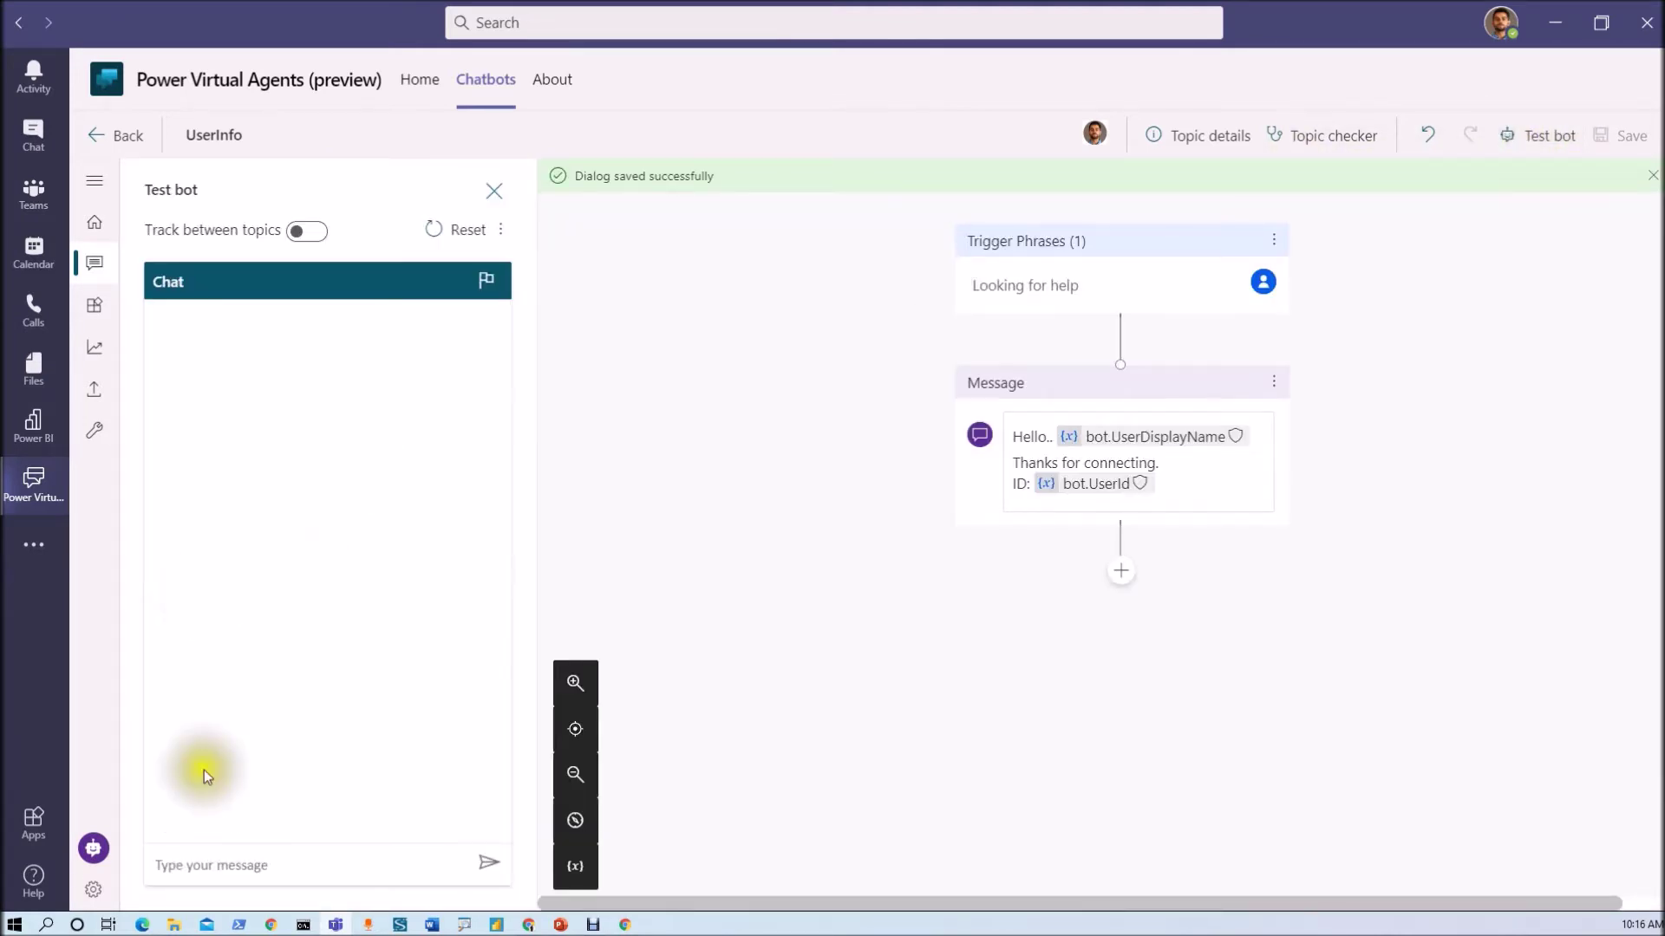
click(187, 859)
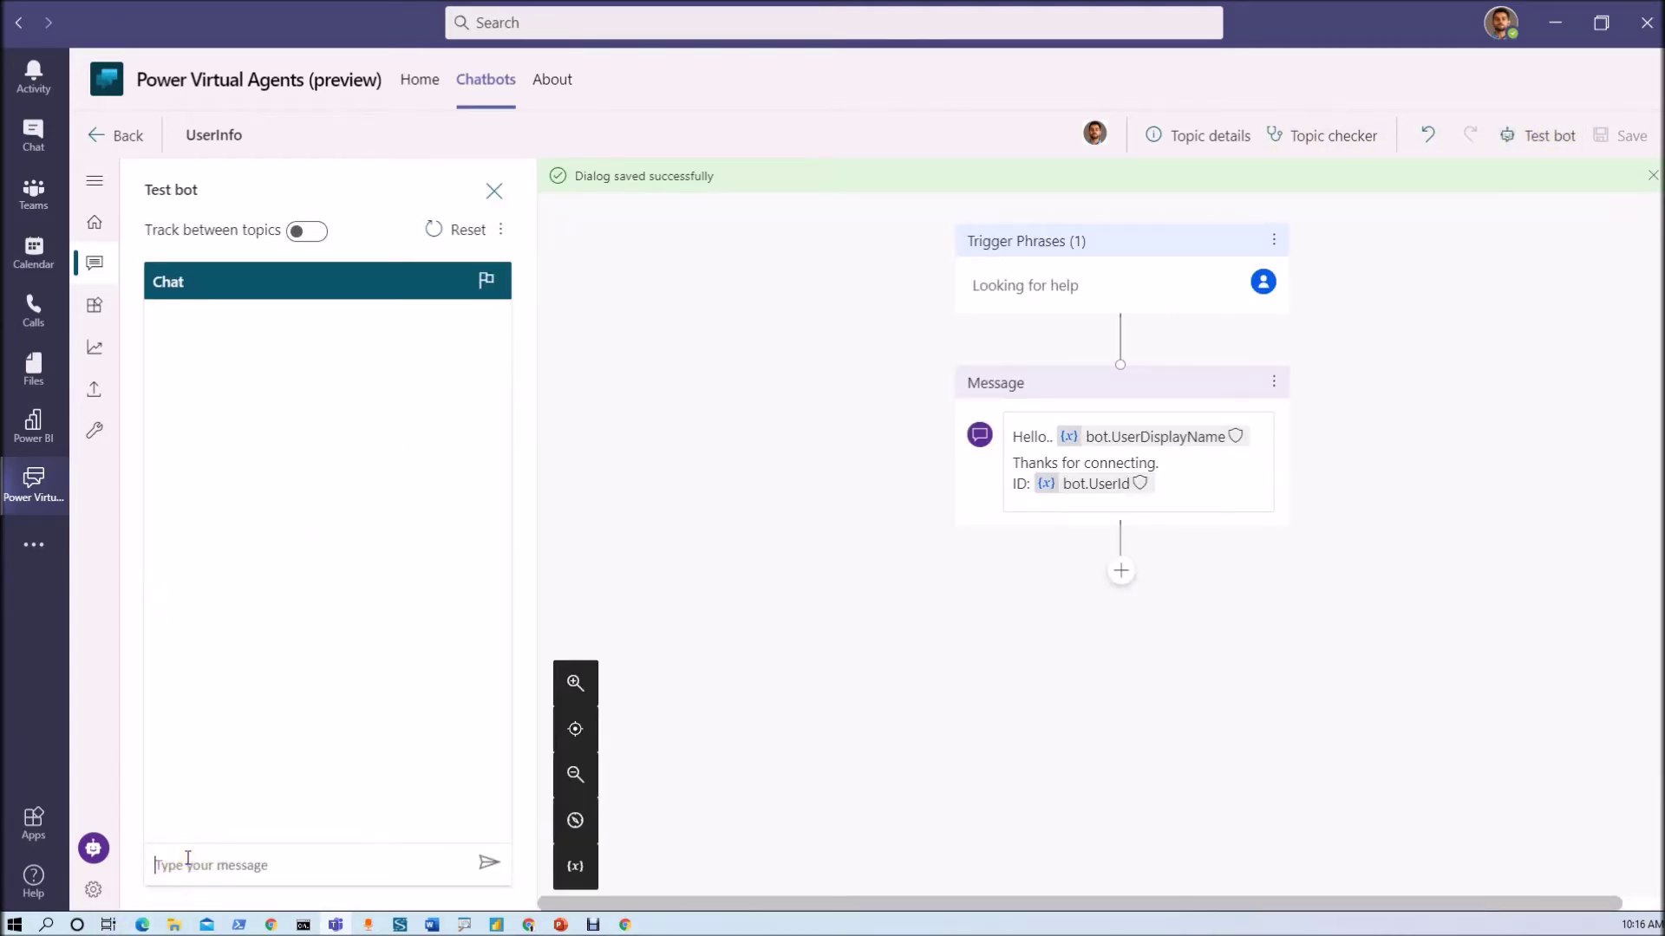
text(looking for help)
key(Return)
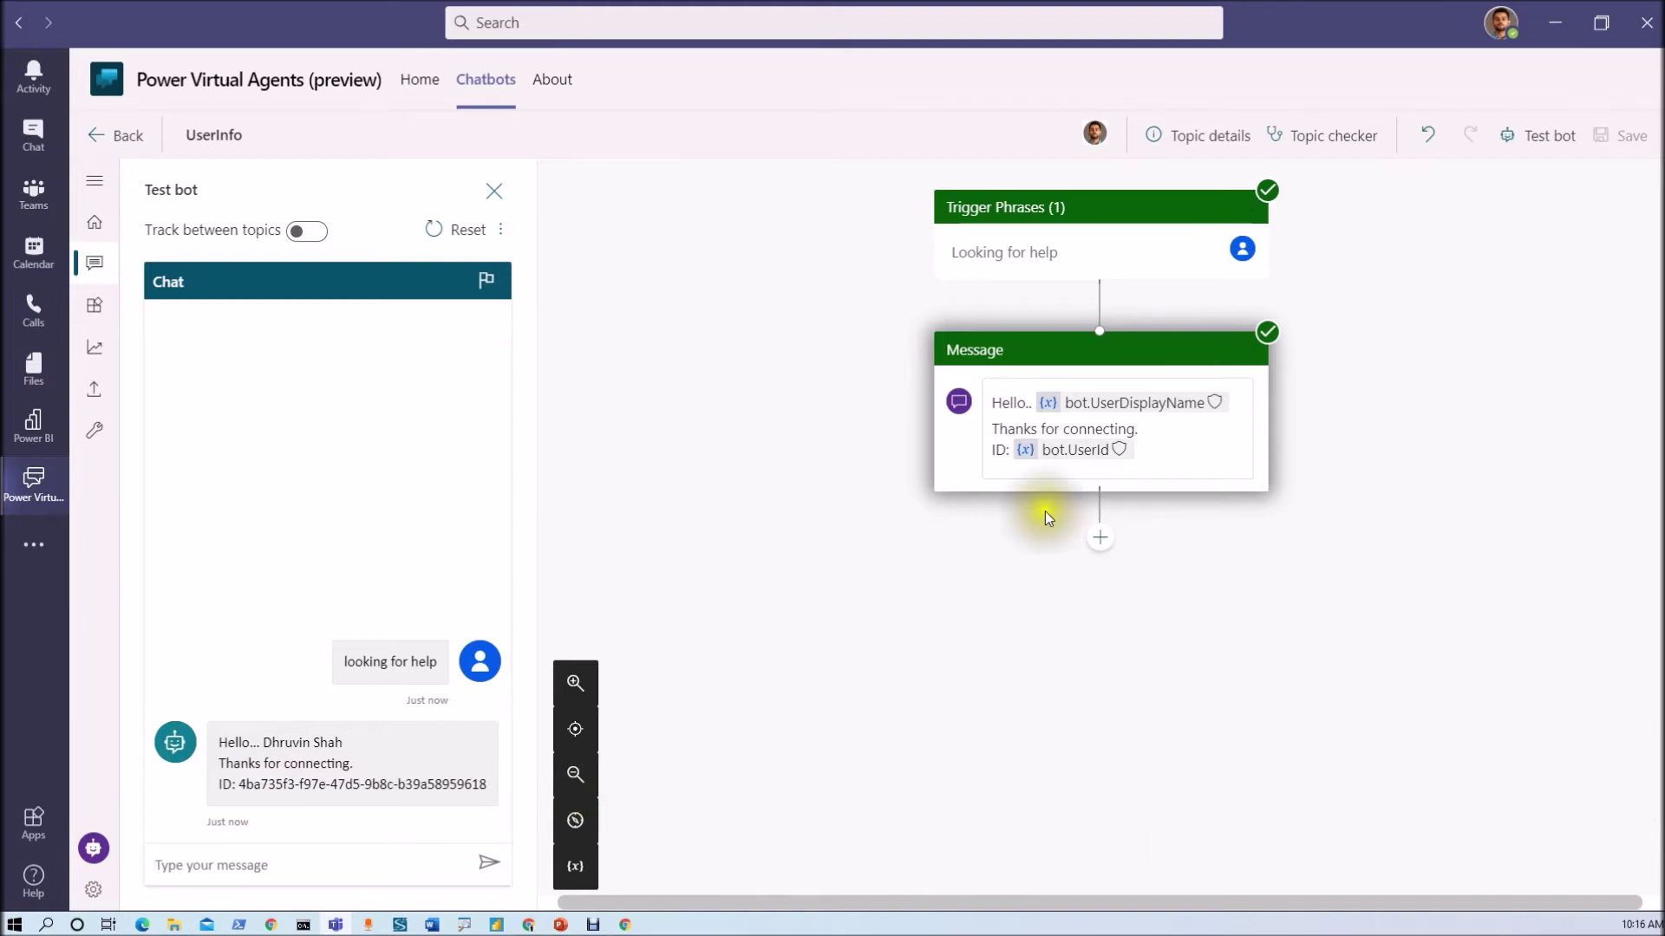
- Add a Call an action node below the message and choose Create a flow
click(1100, 537)
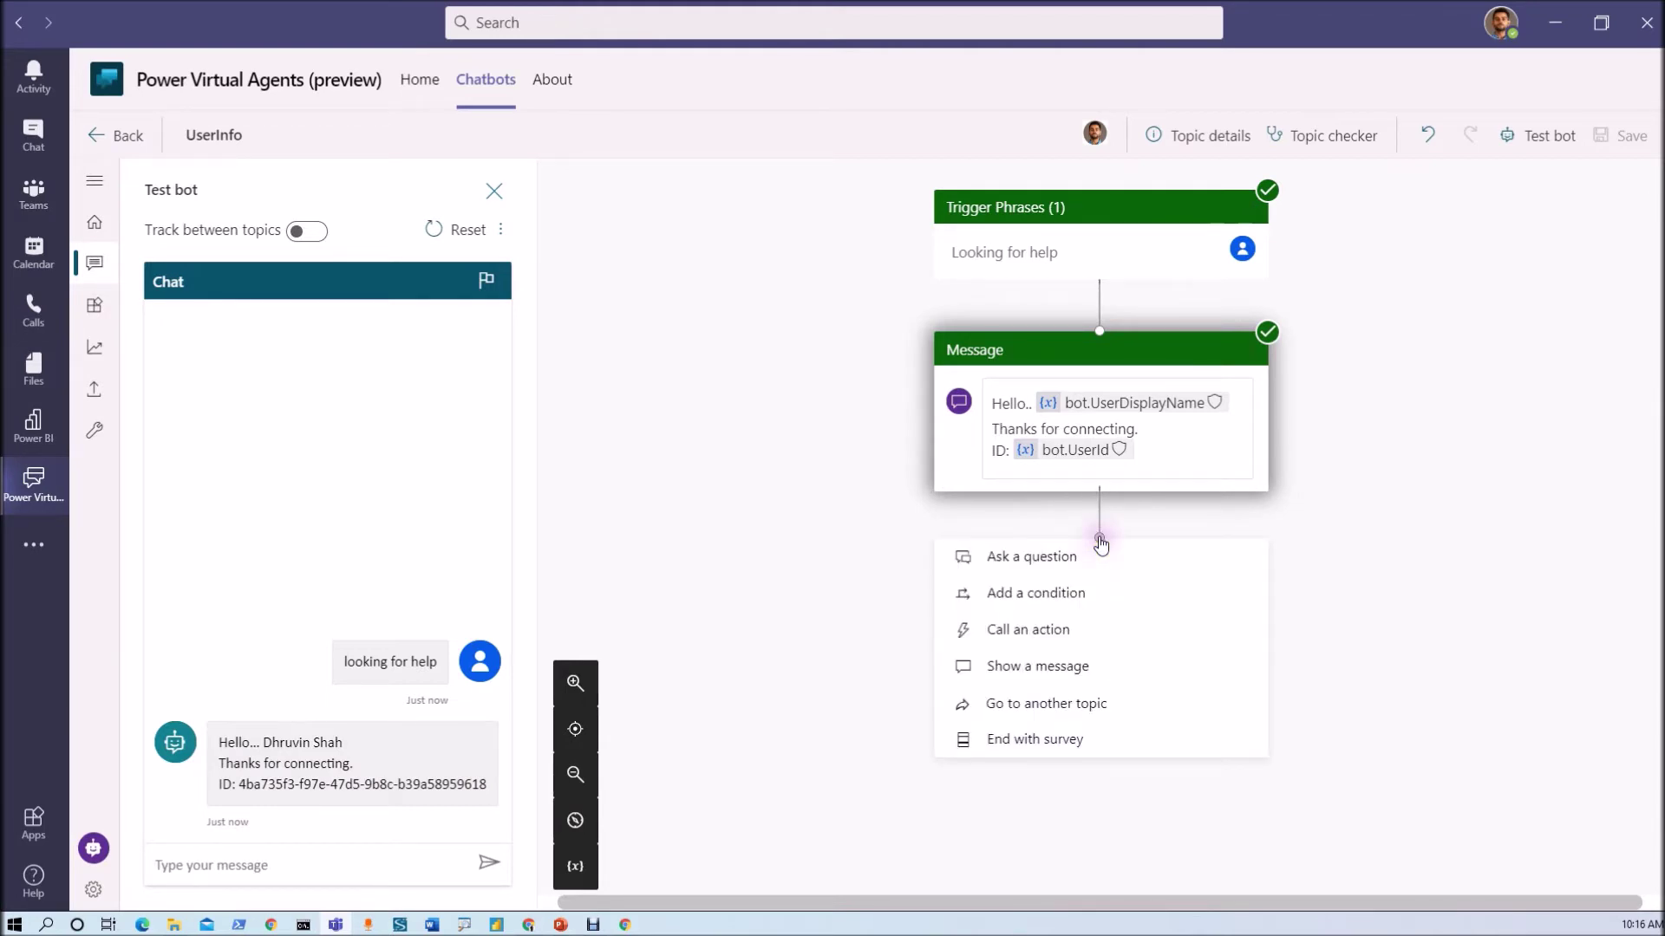
click(1073, 642)
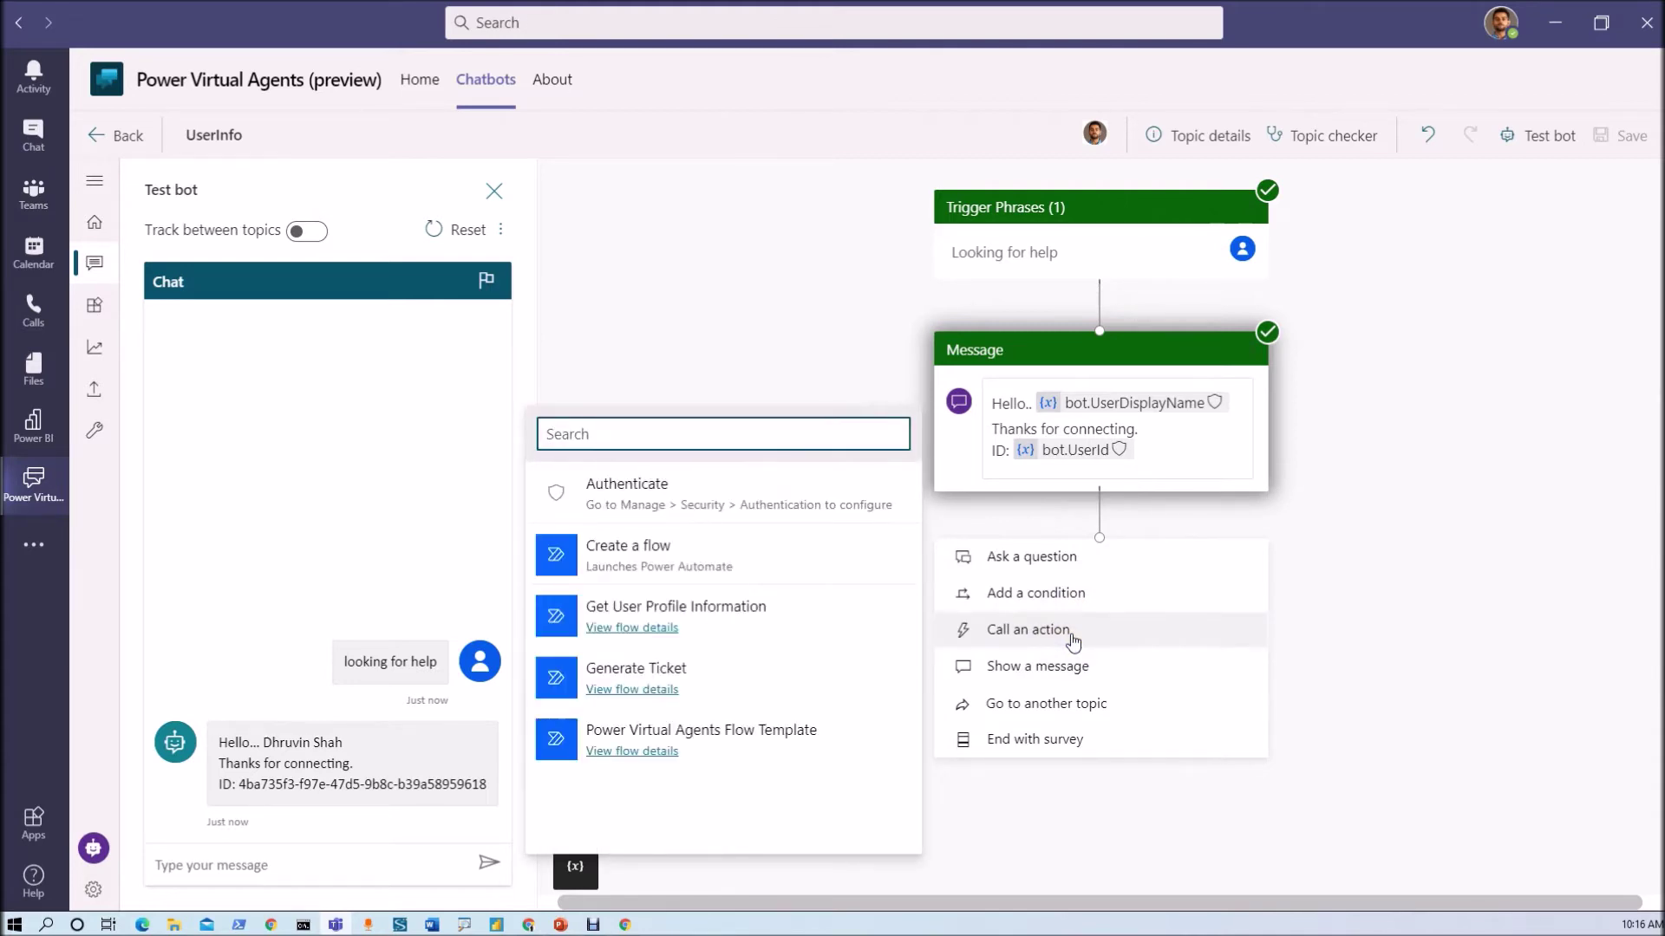
click(679, 569)
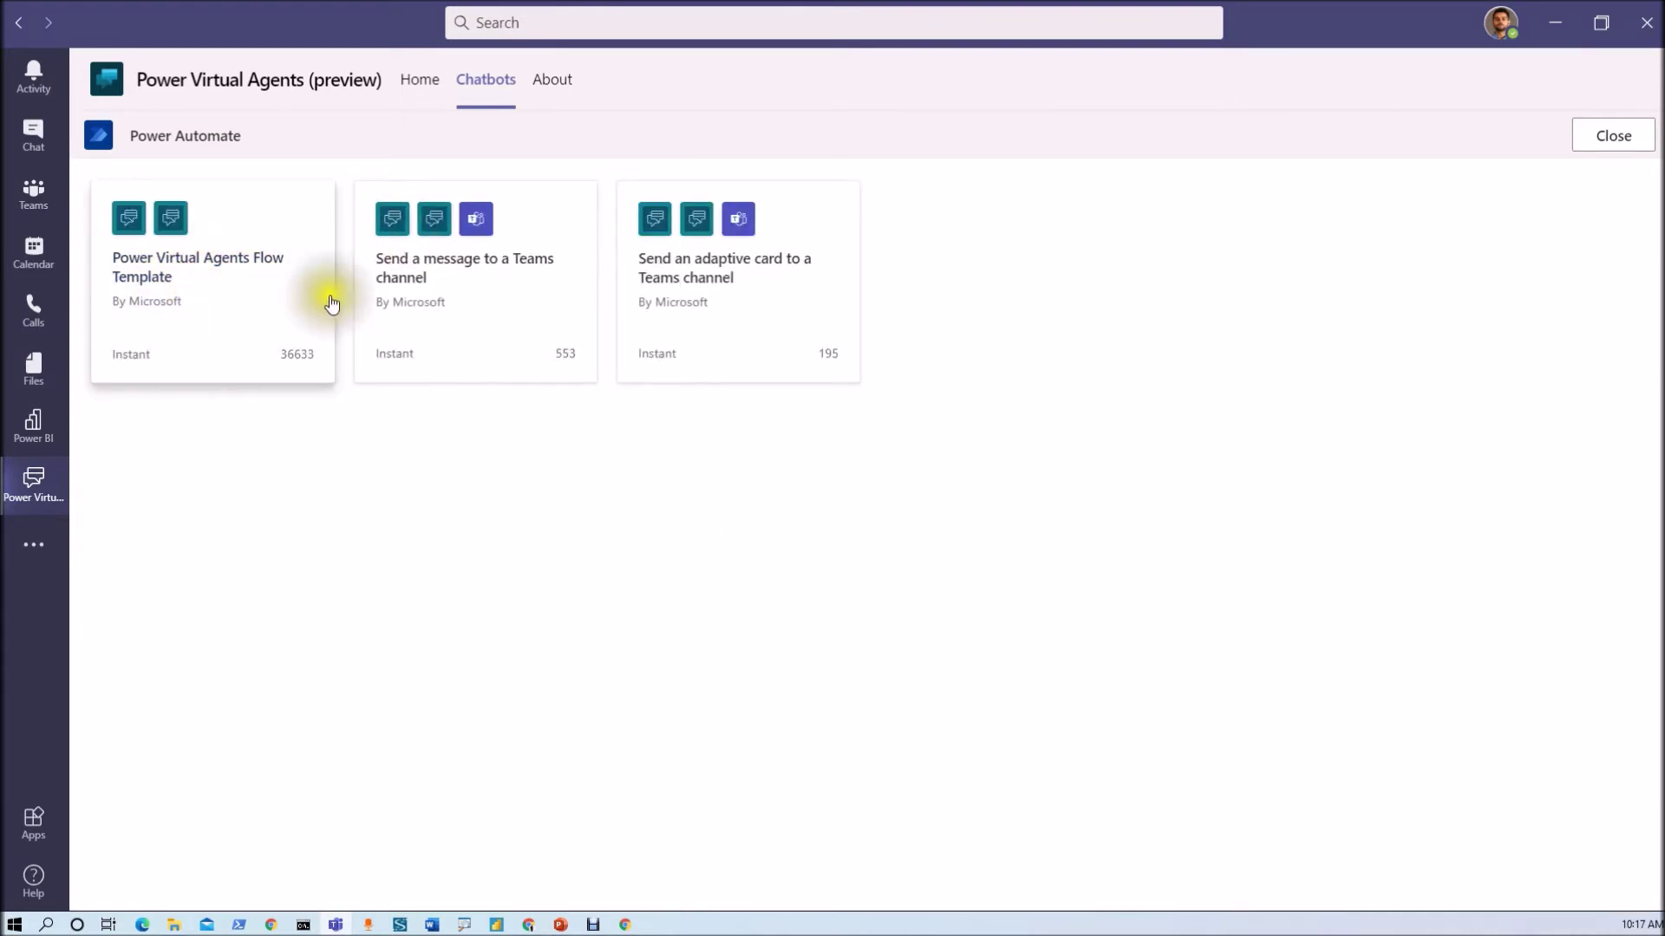
- Start from the Power Virtual Agents Flow Template and name the flow UserInfo-Dev
click(295, 310)
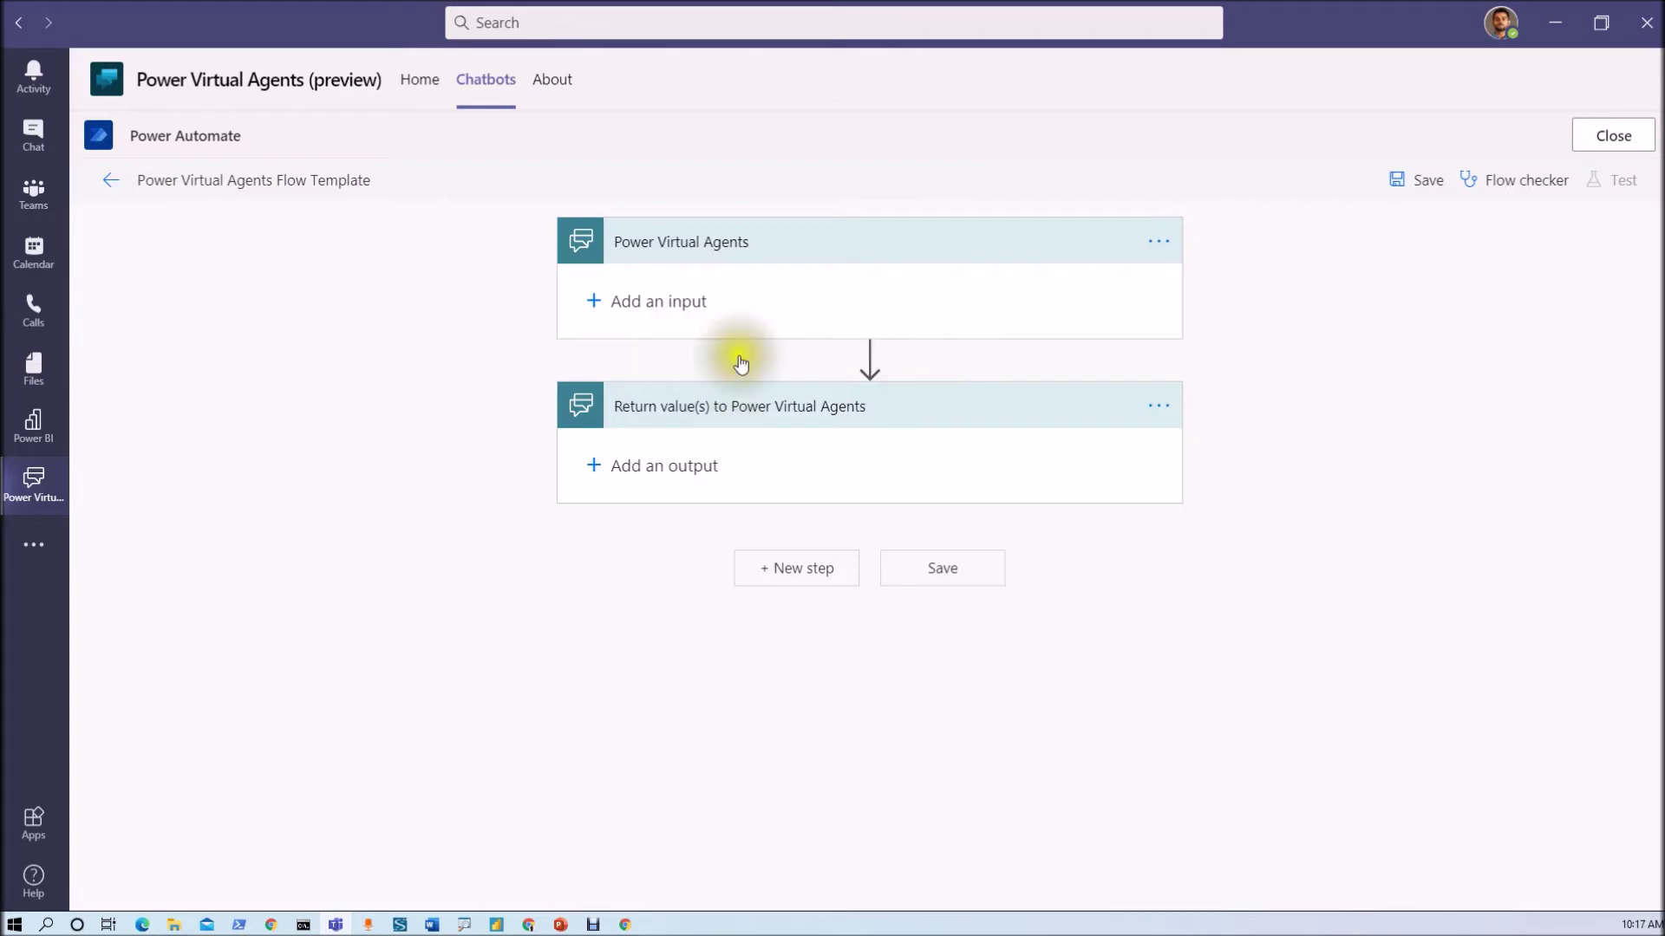
click(270, 181)
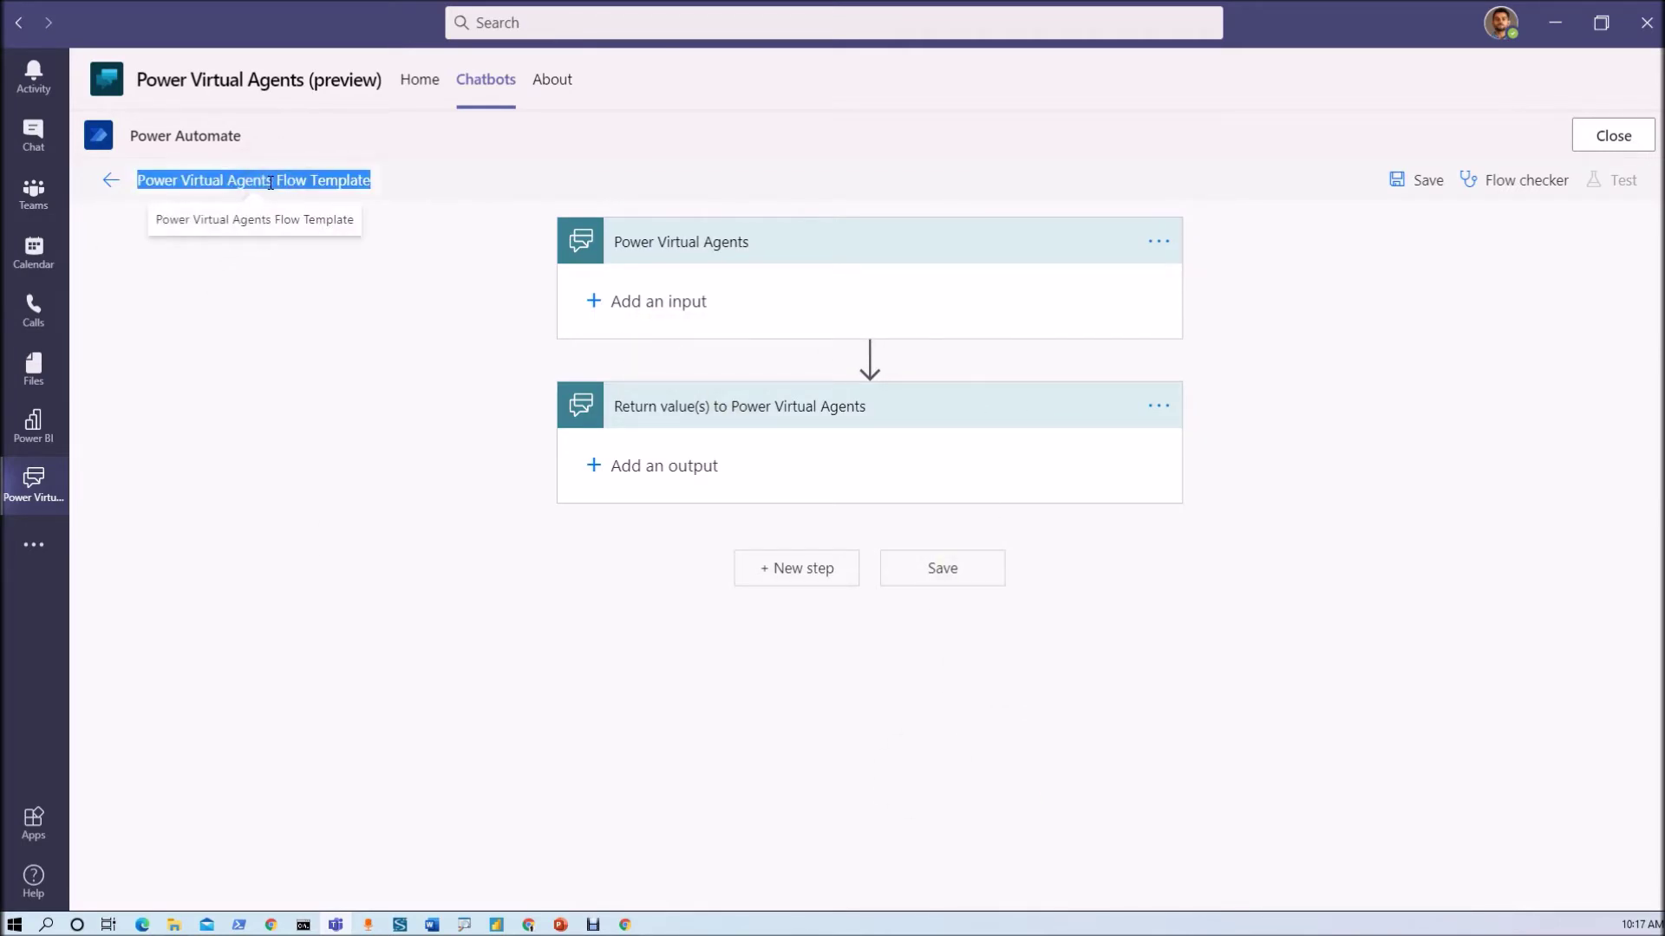
text(UserInfo-Dev)
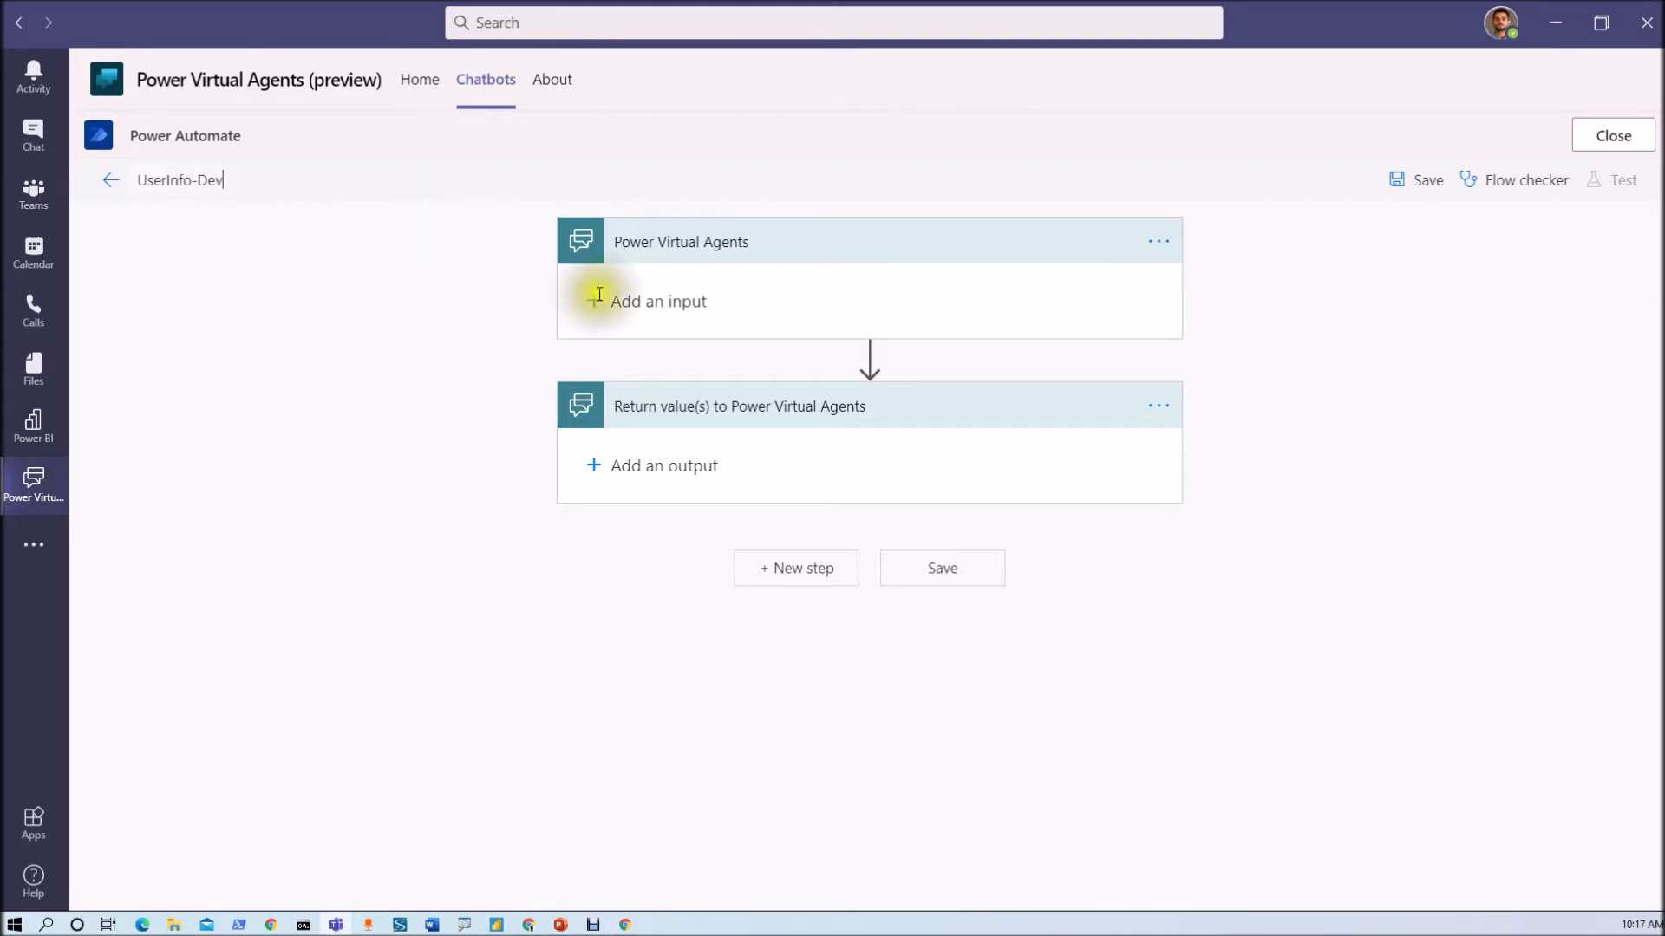
- Add a text input named UserID to the flow's trigger
click(632, 299)
click(629, 345)
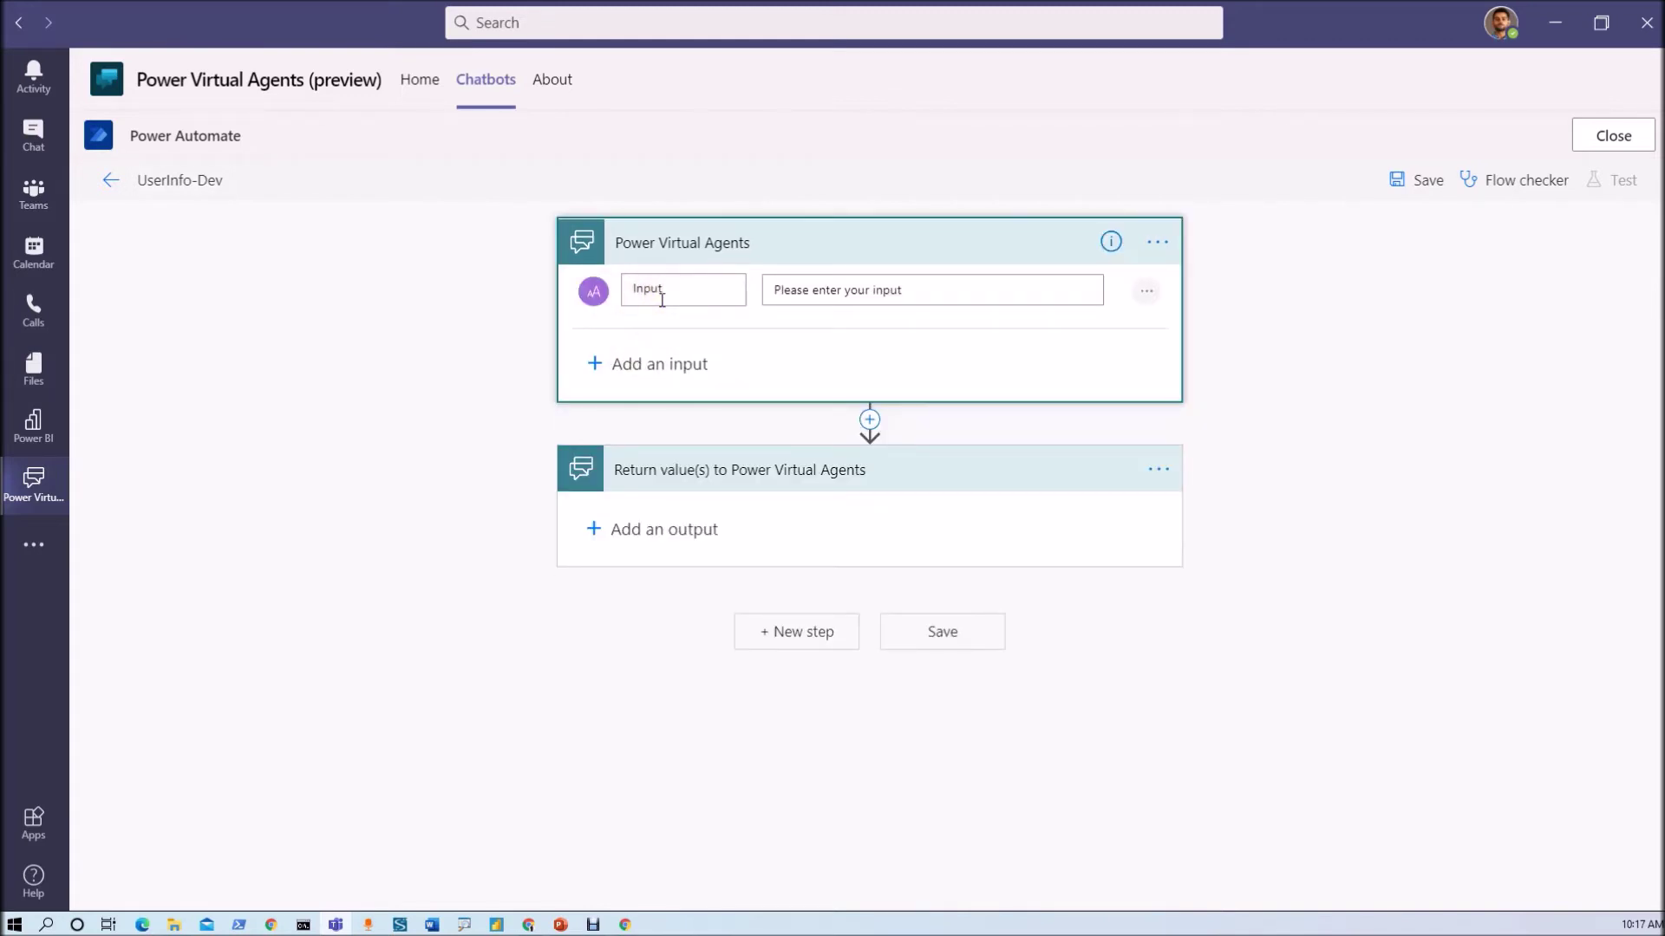
click(662, 300)
click(672, 296)
drag(672, 296, 624, 295)
text(UserID)
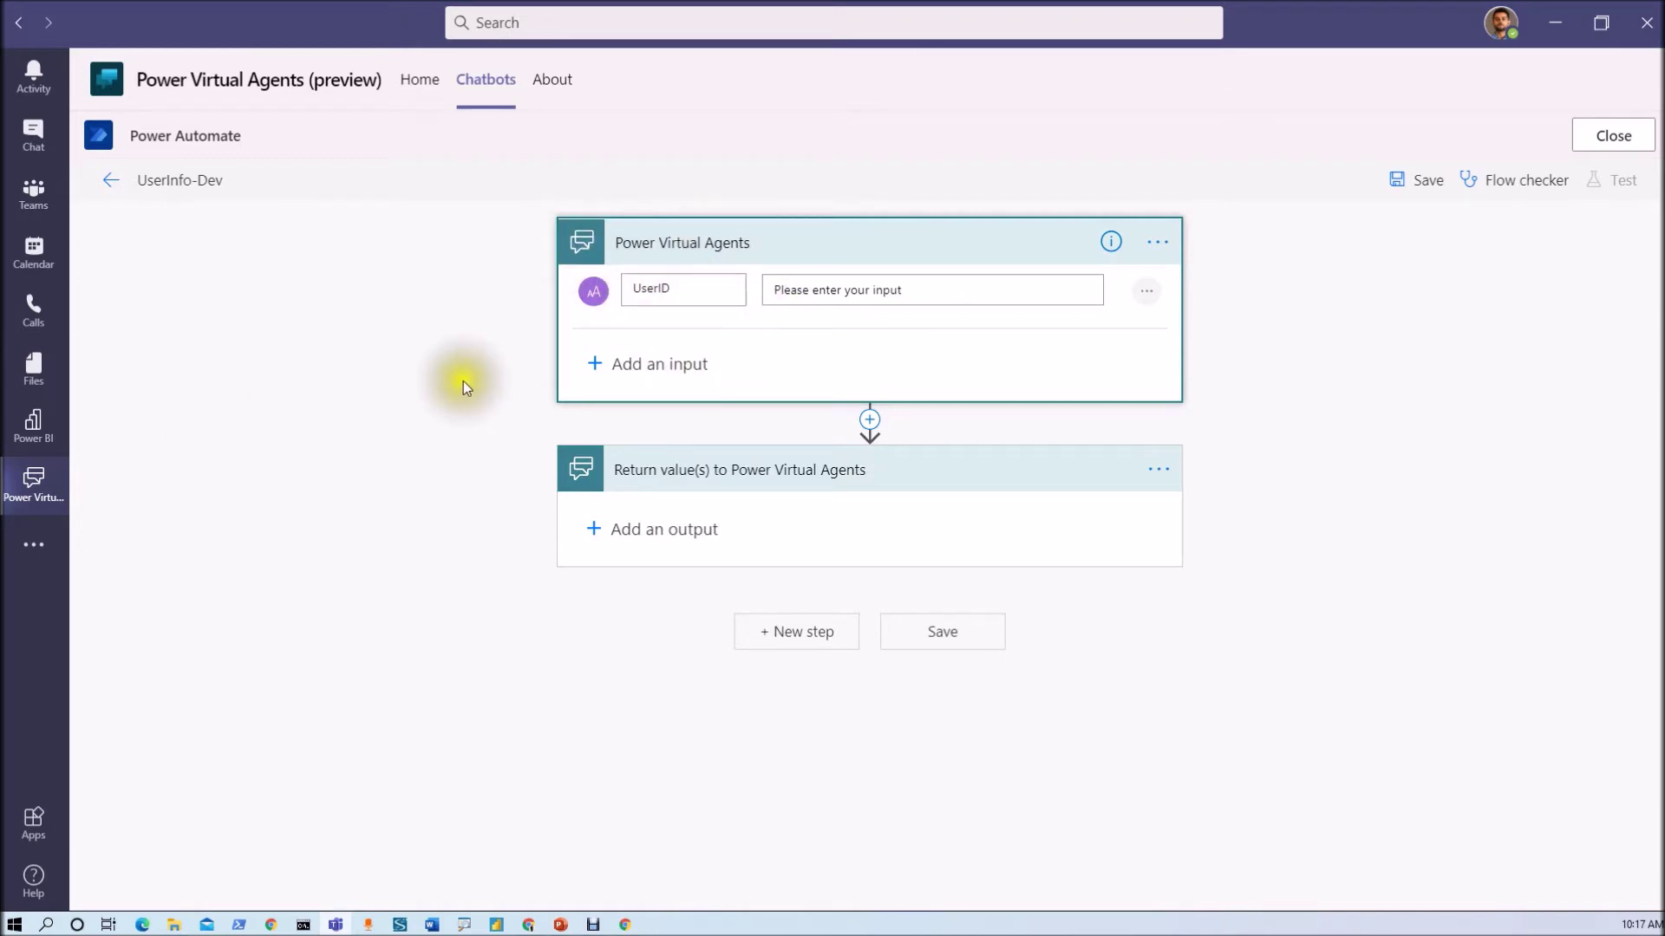
click(869, 420)
- Add a Get user profile (V2) action with User (UPN) set to the UserID input
click(871, 458)
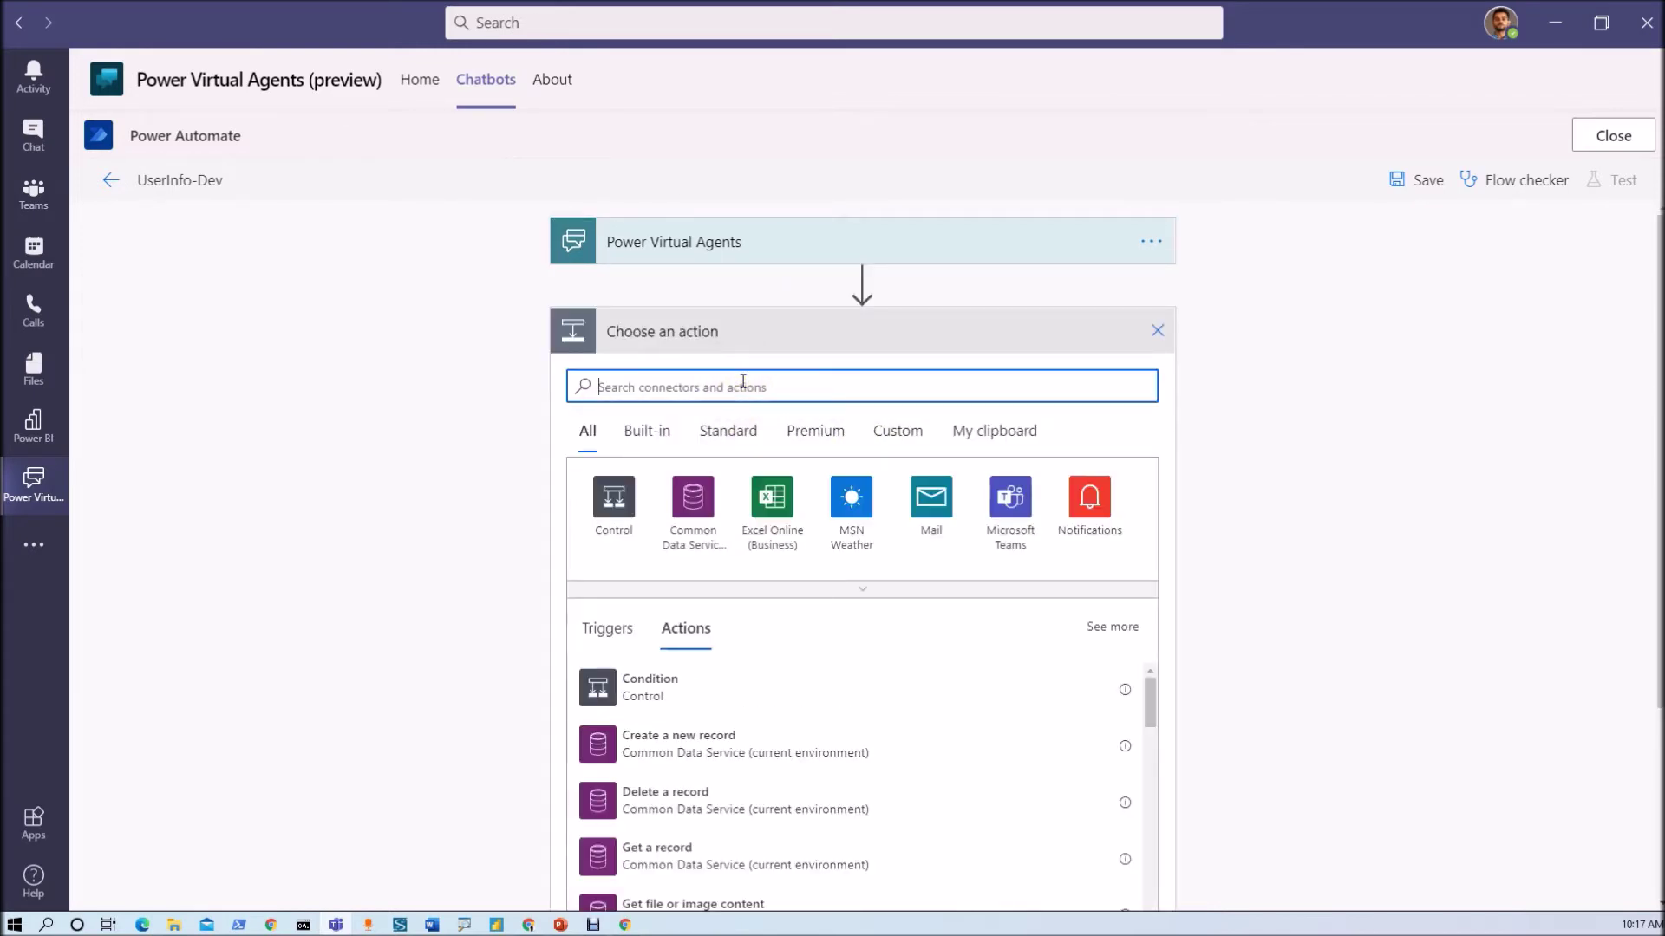
text(ge)
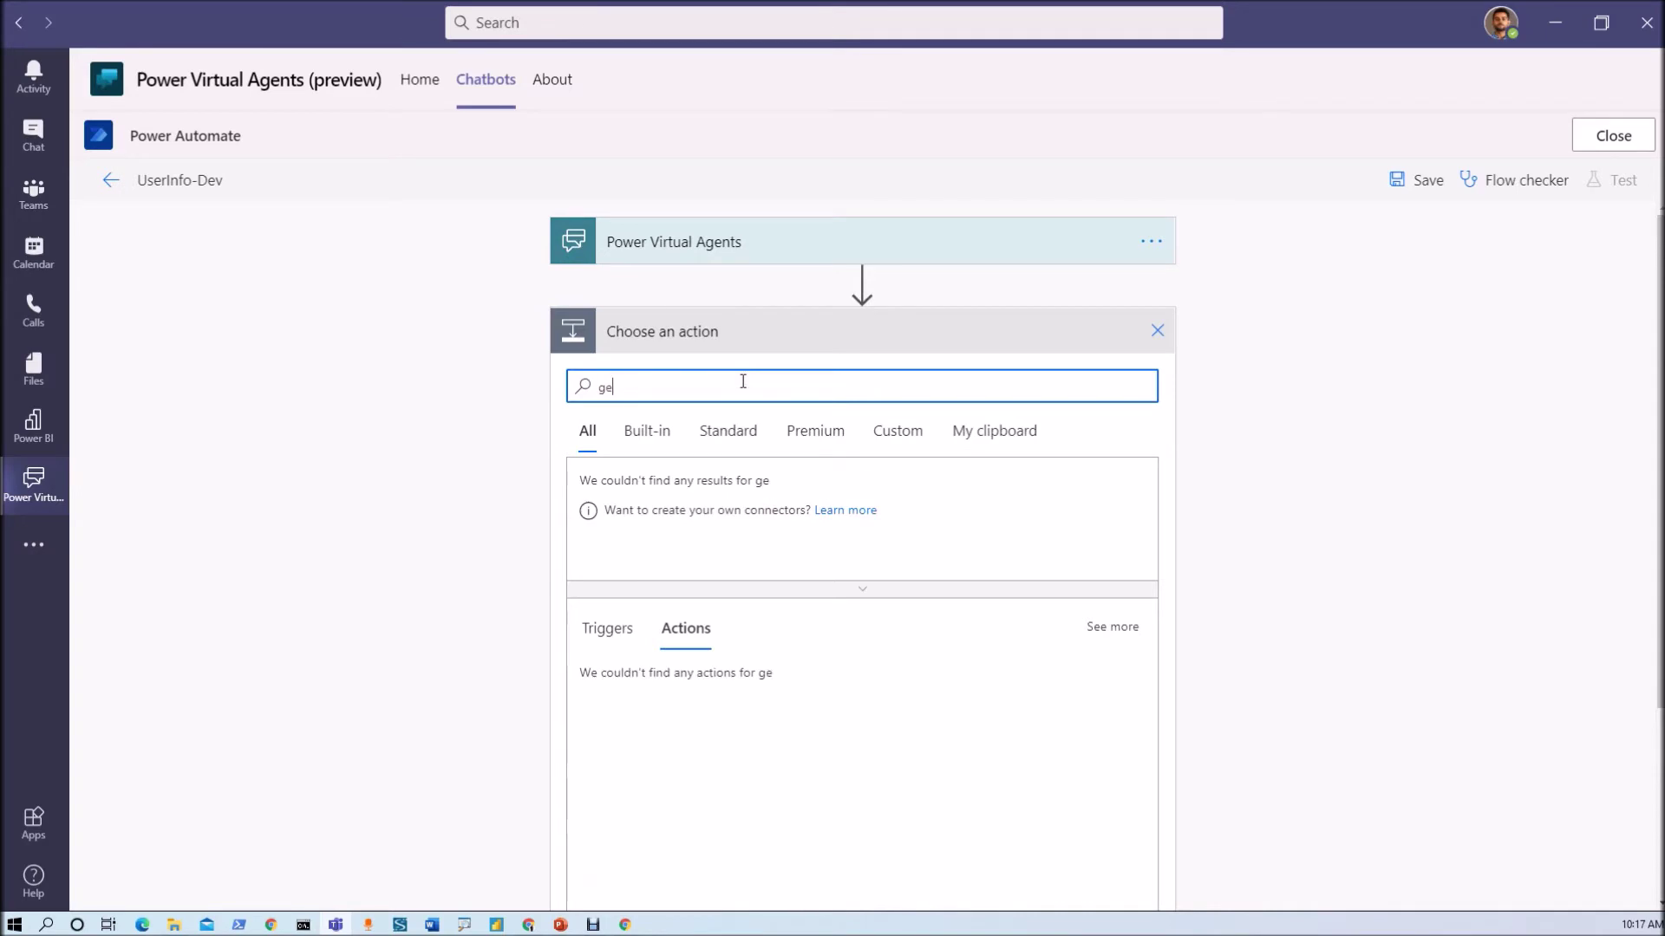
text(t user profi)
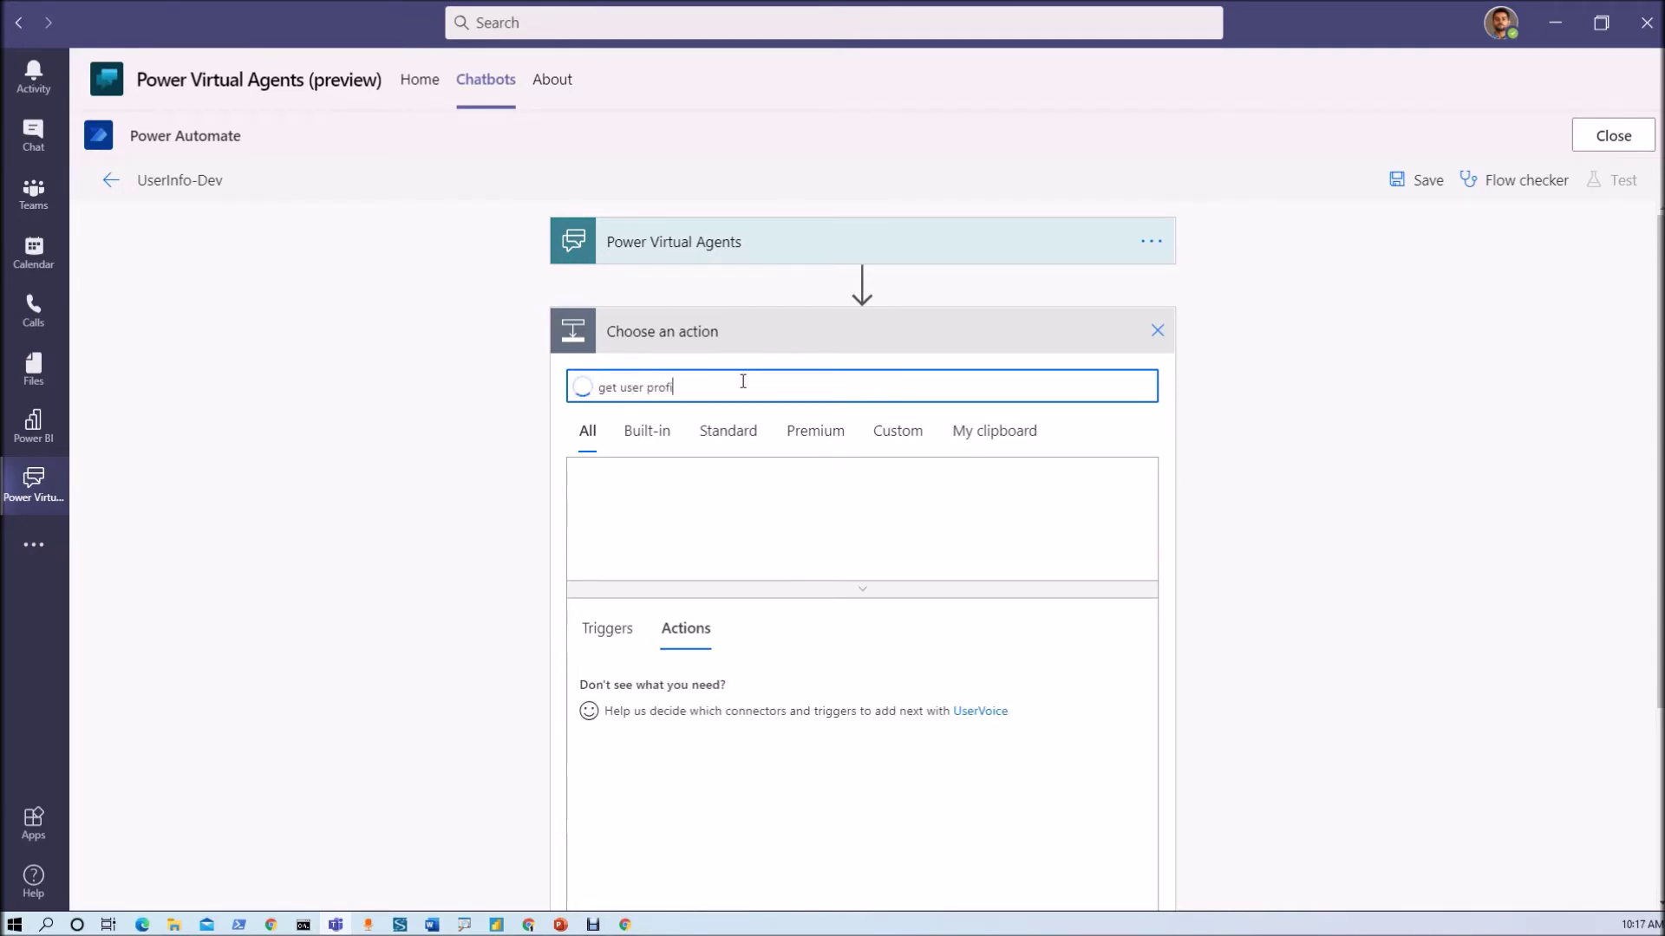
text(l)
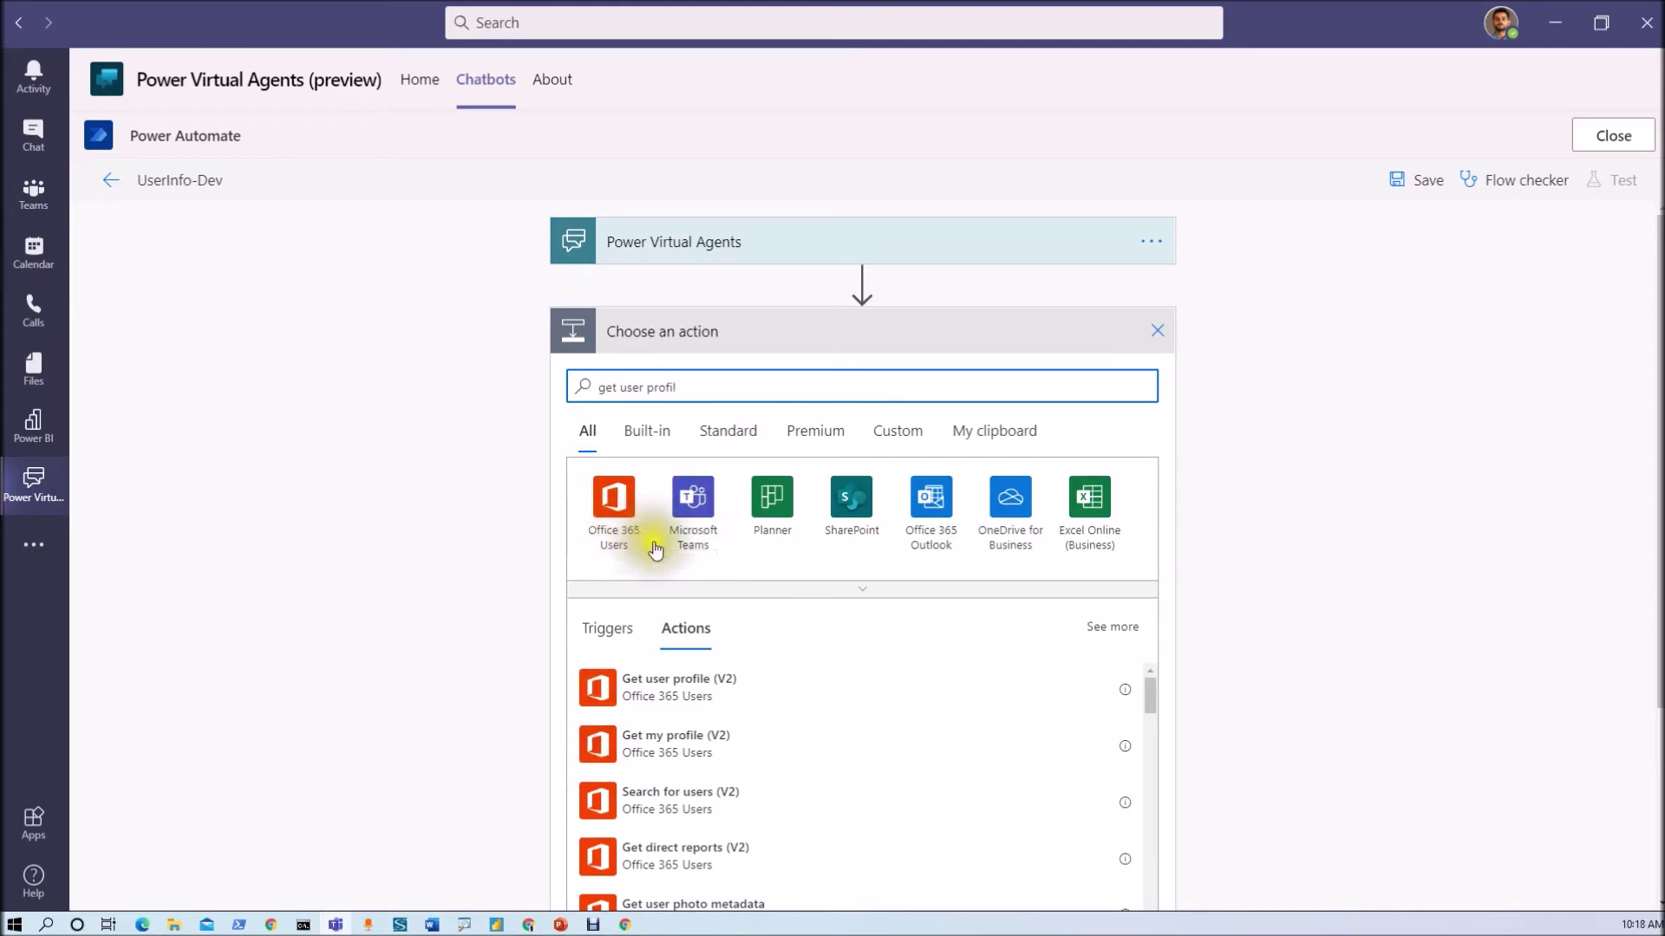
click(692, 702)
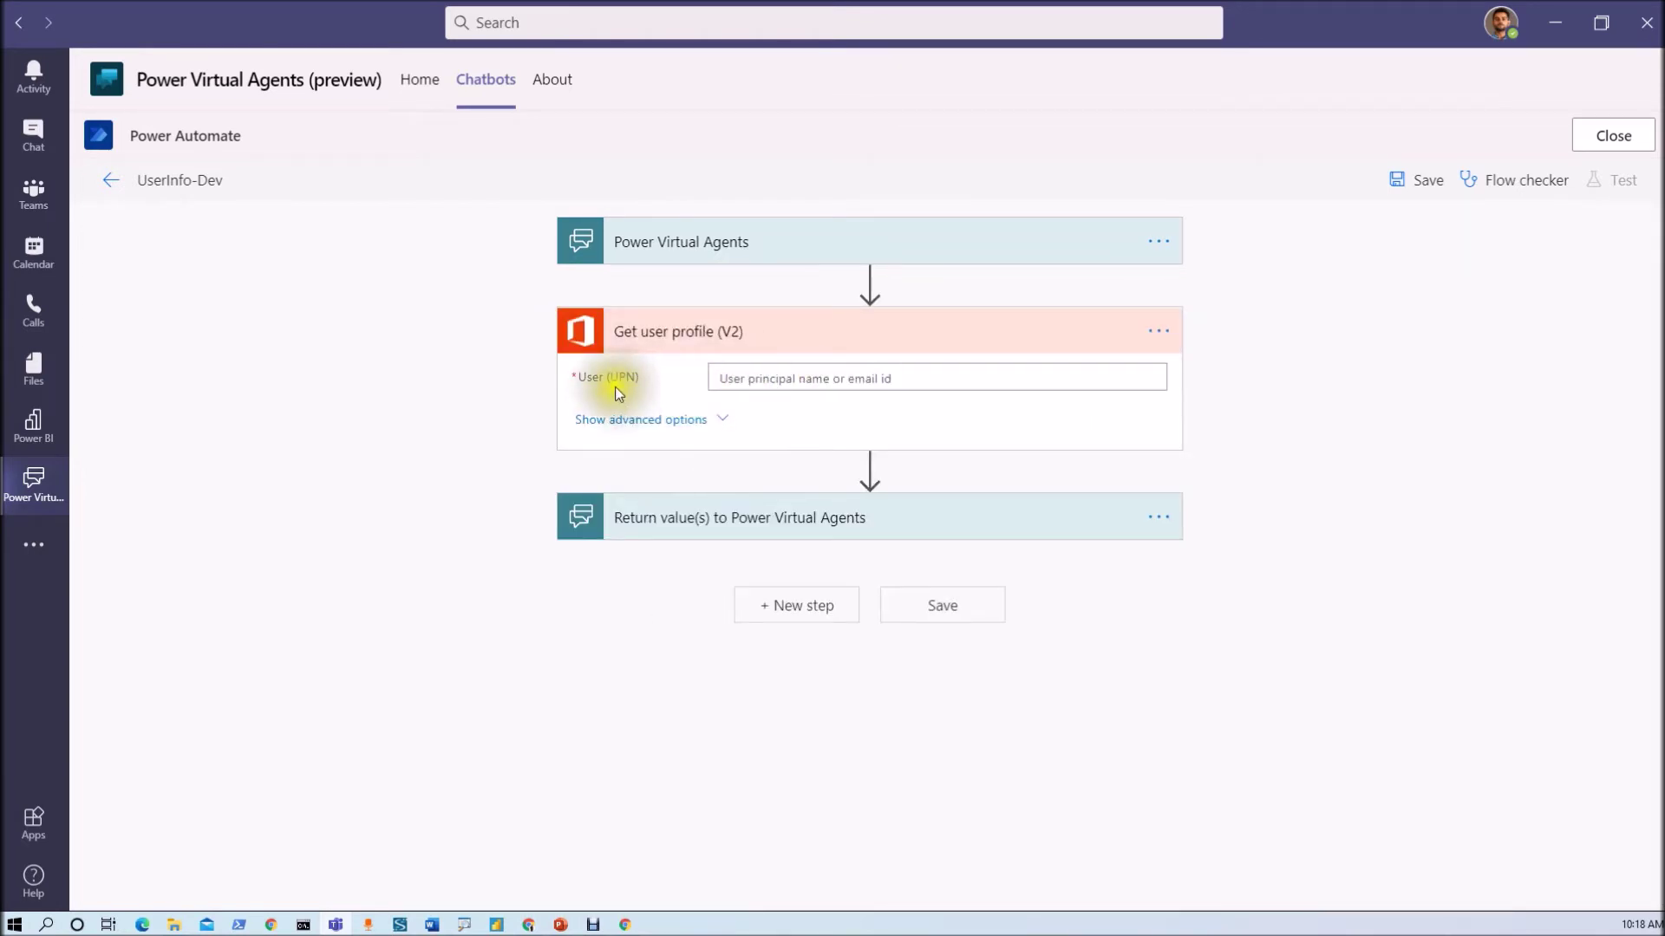
click(753, 379)
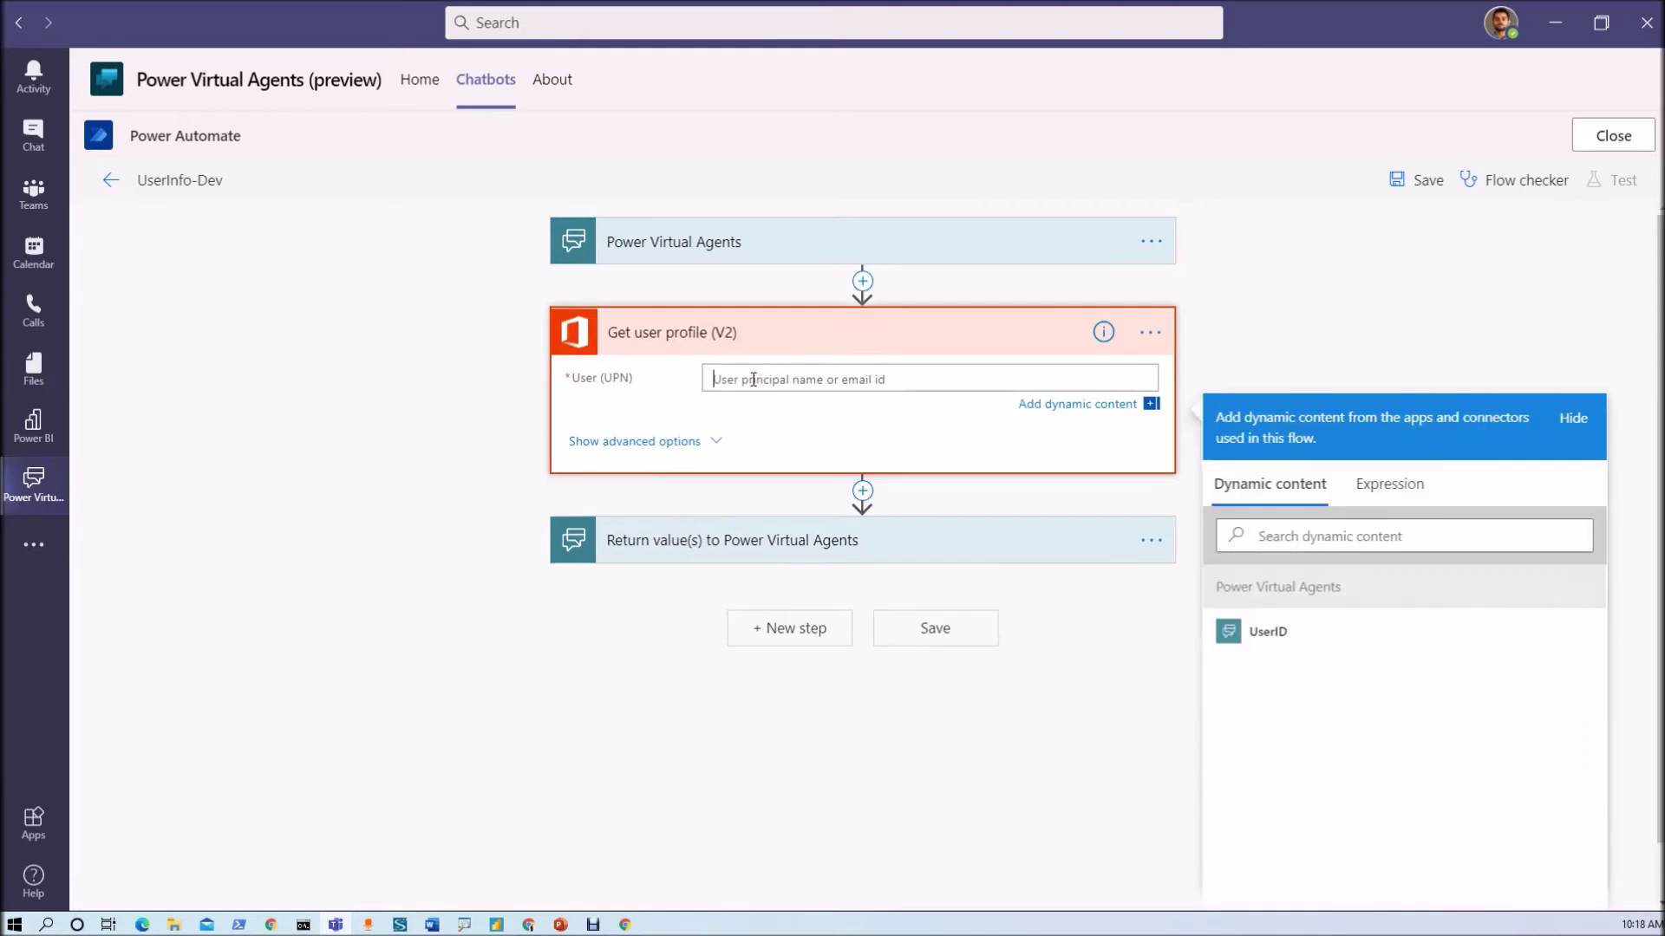
click(1311, 637)
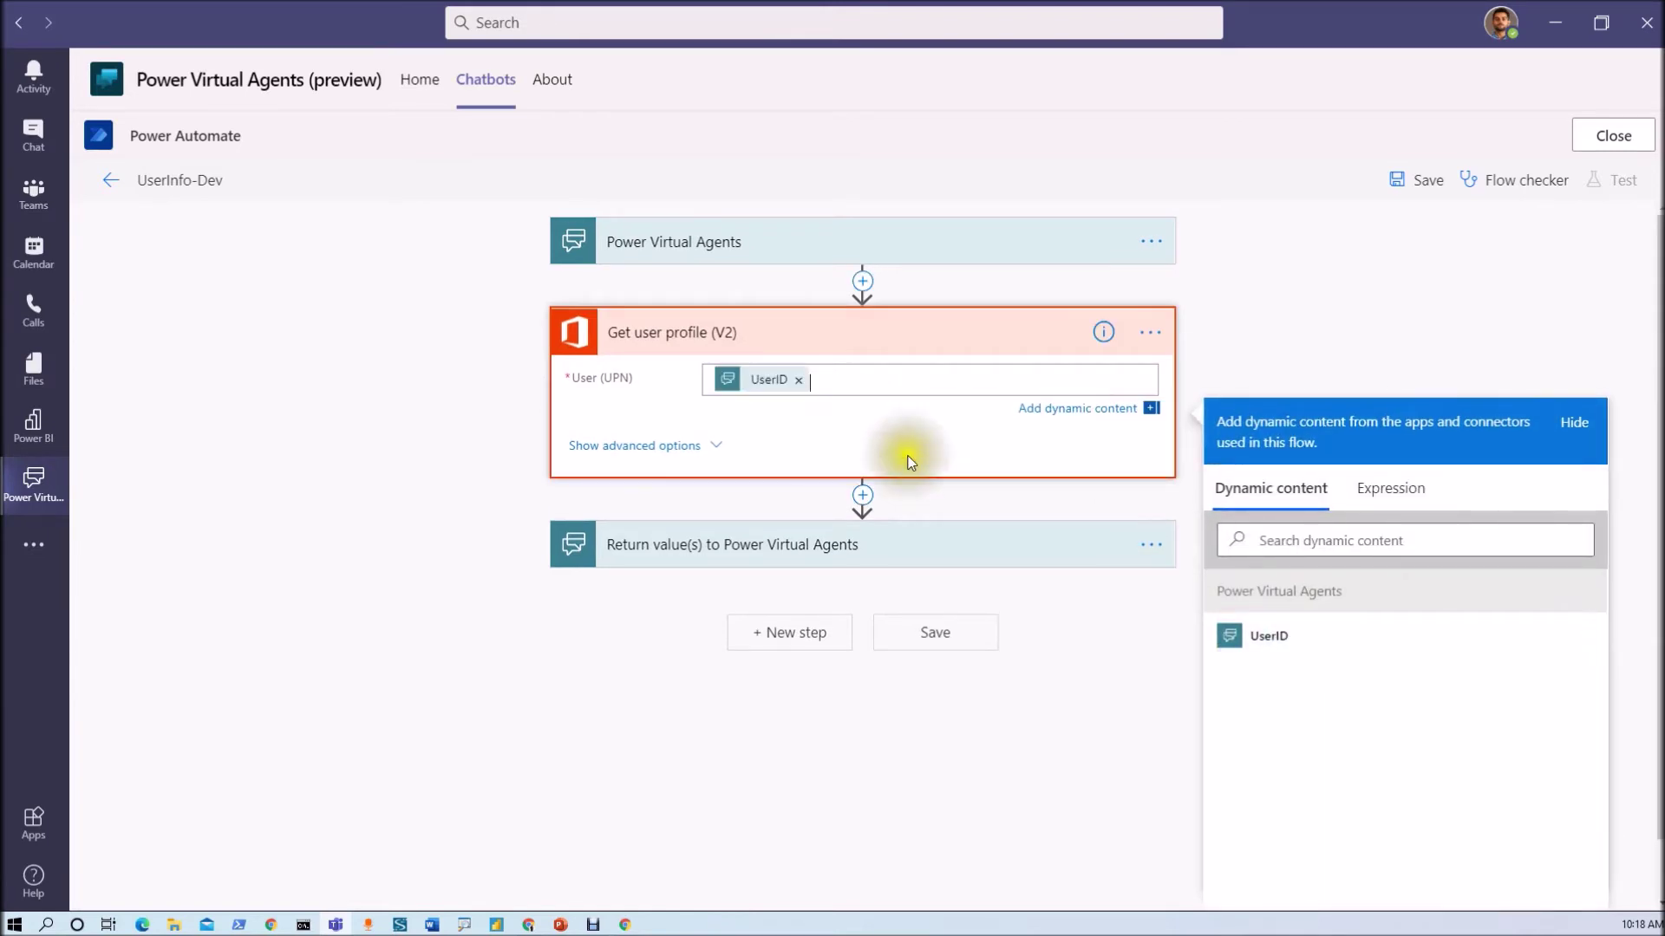
click(716, 444)
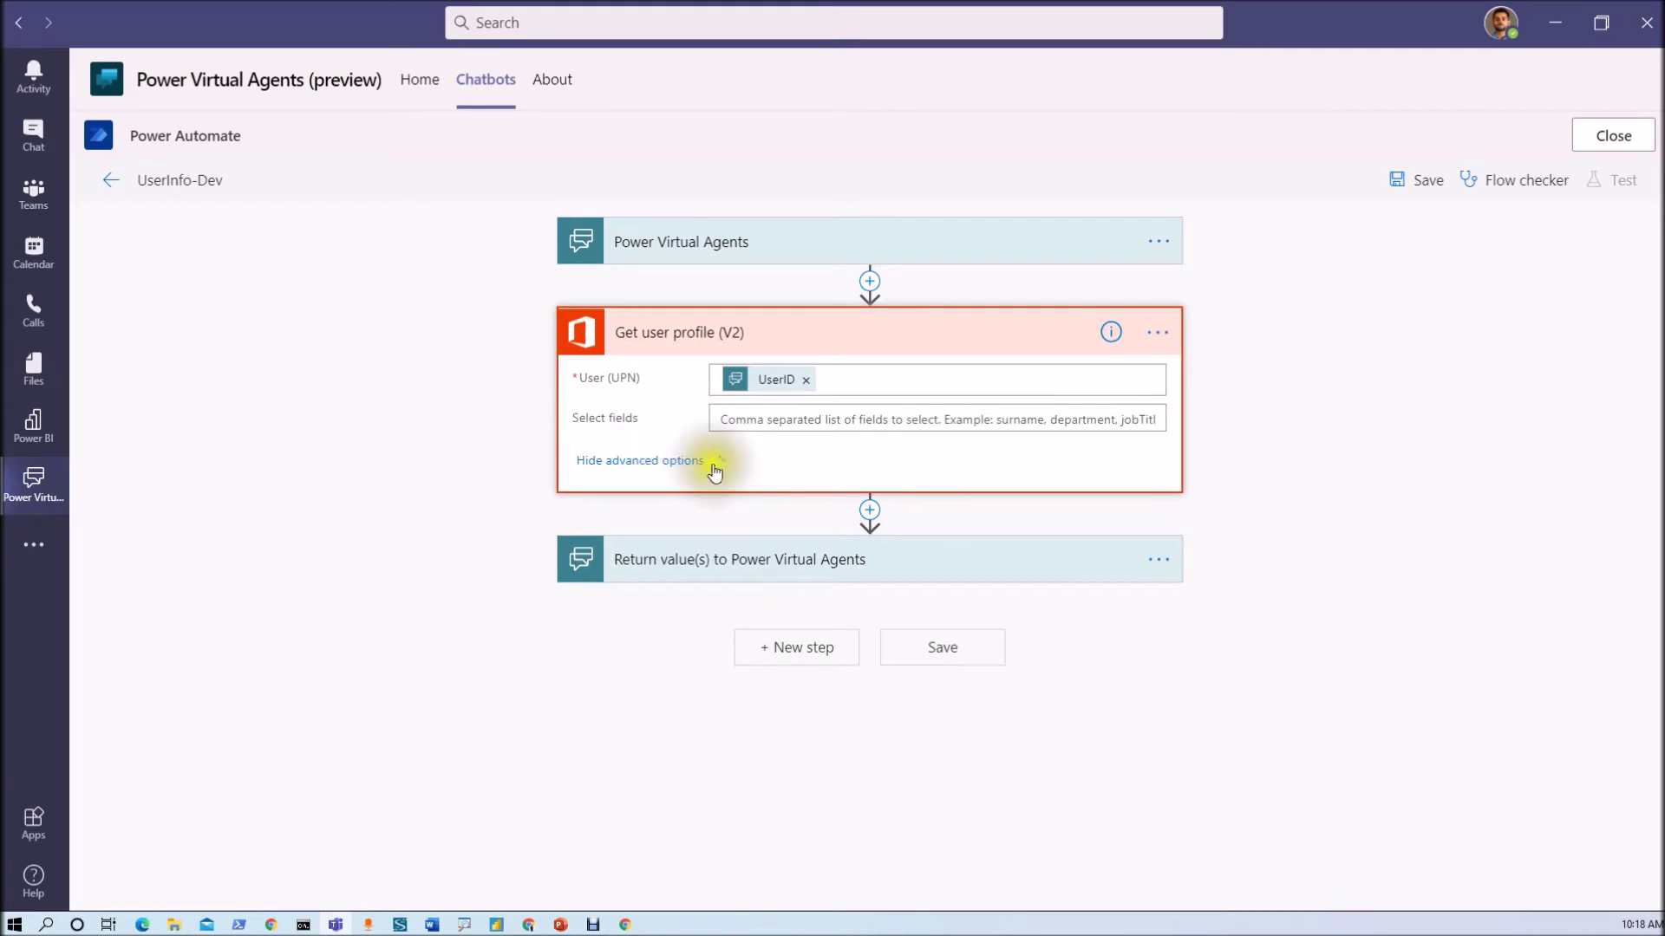
click(713, 467)
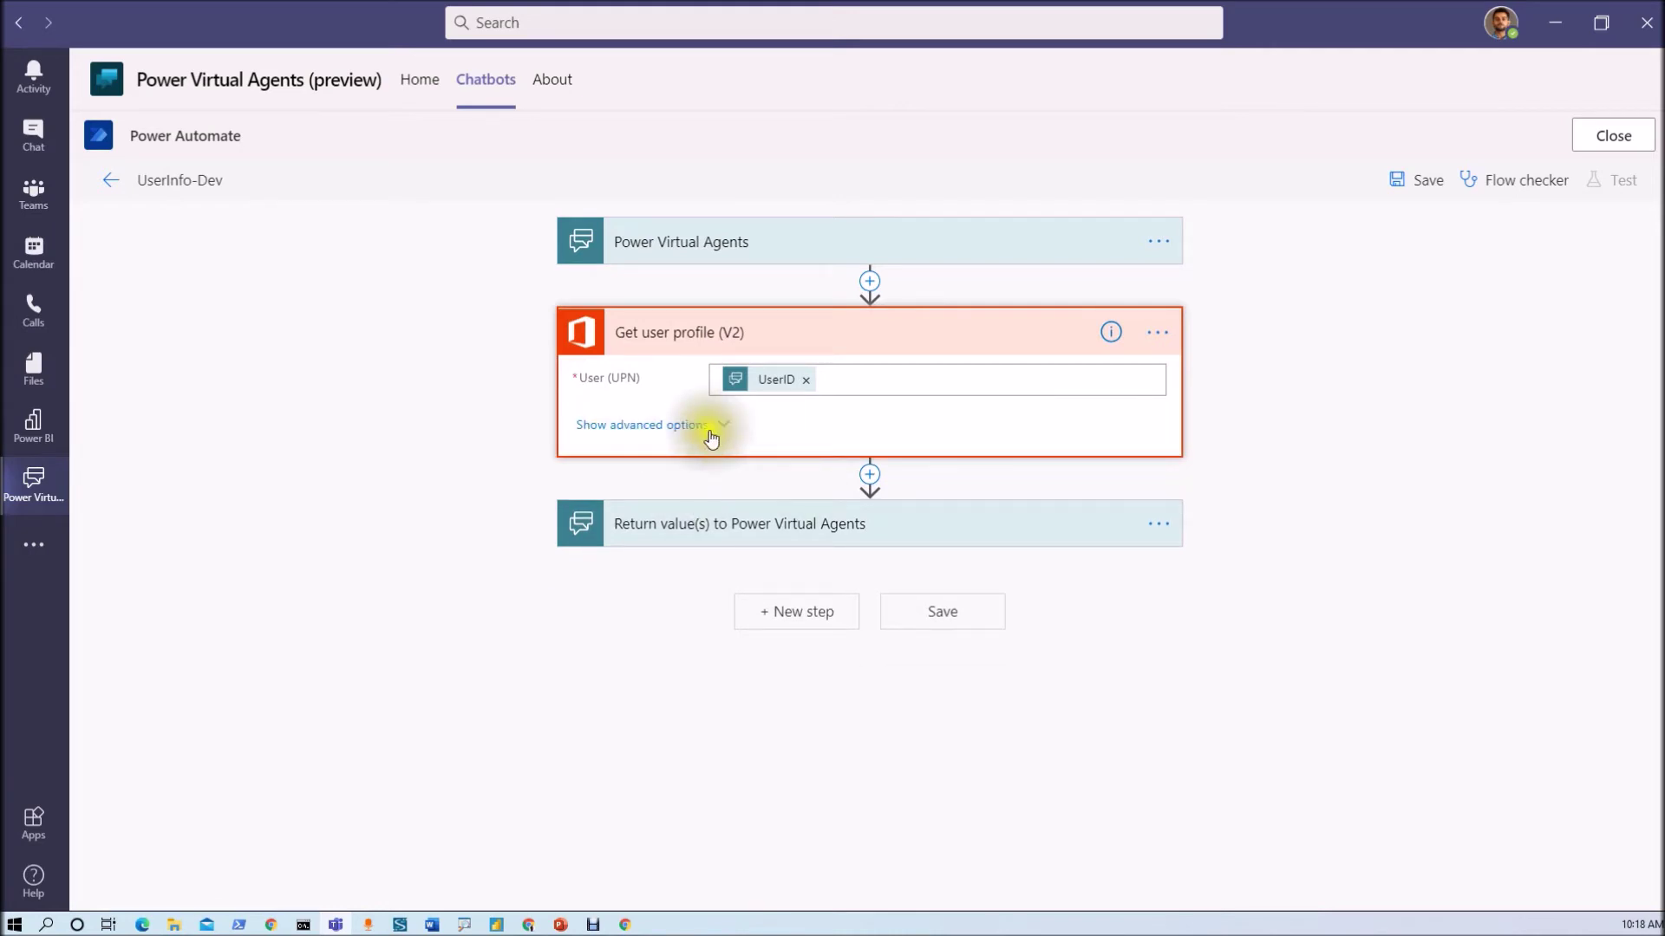
- Set the Return value(s) Email output to the Mail value from Get user profile (V2)
click(750, 544)
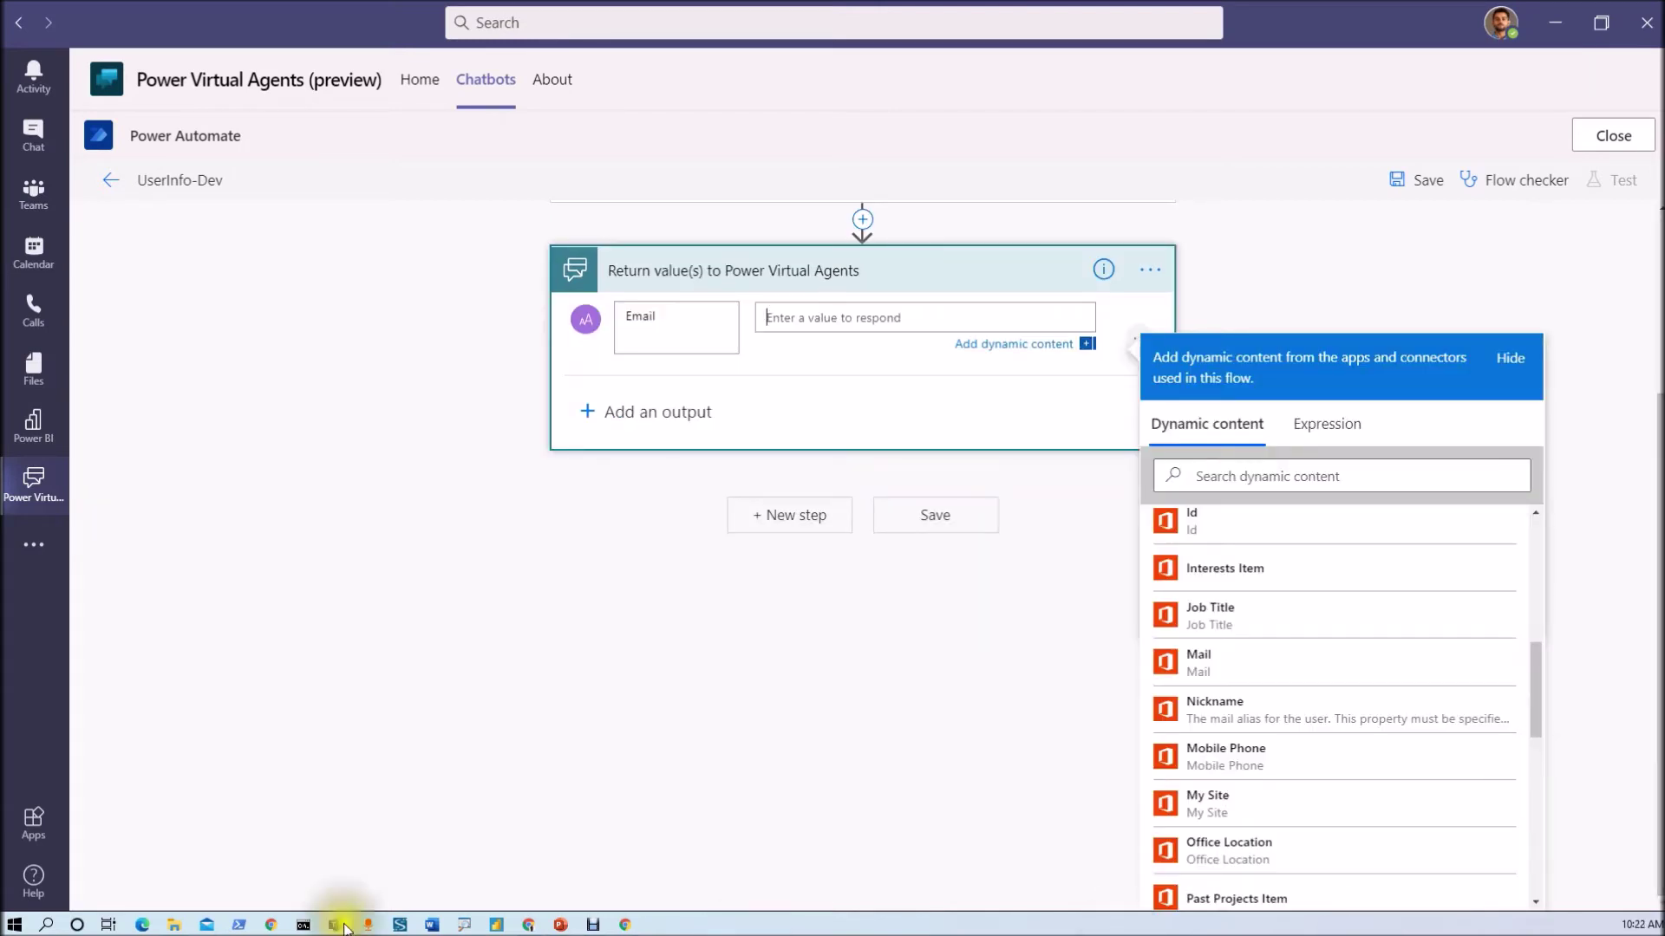
scroll(1377, 671, up, 10)
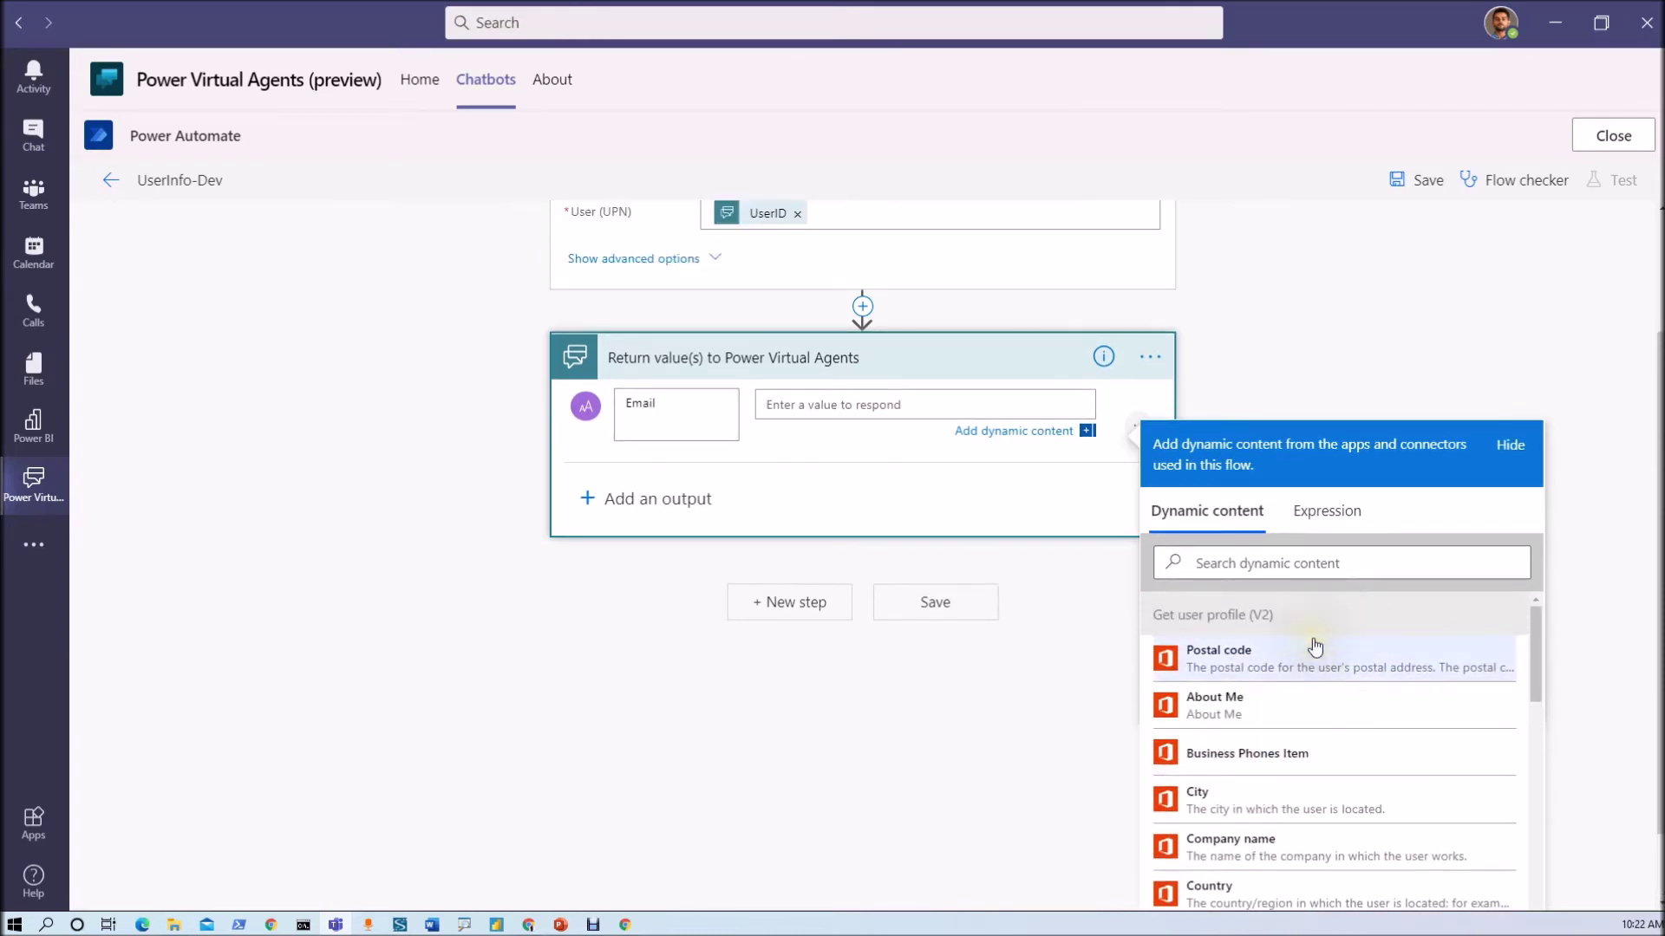
scroll(1322, 640, down, 5)
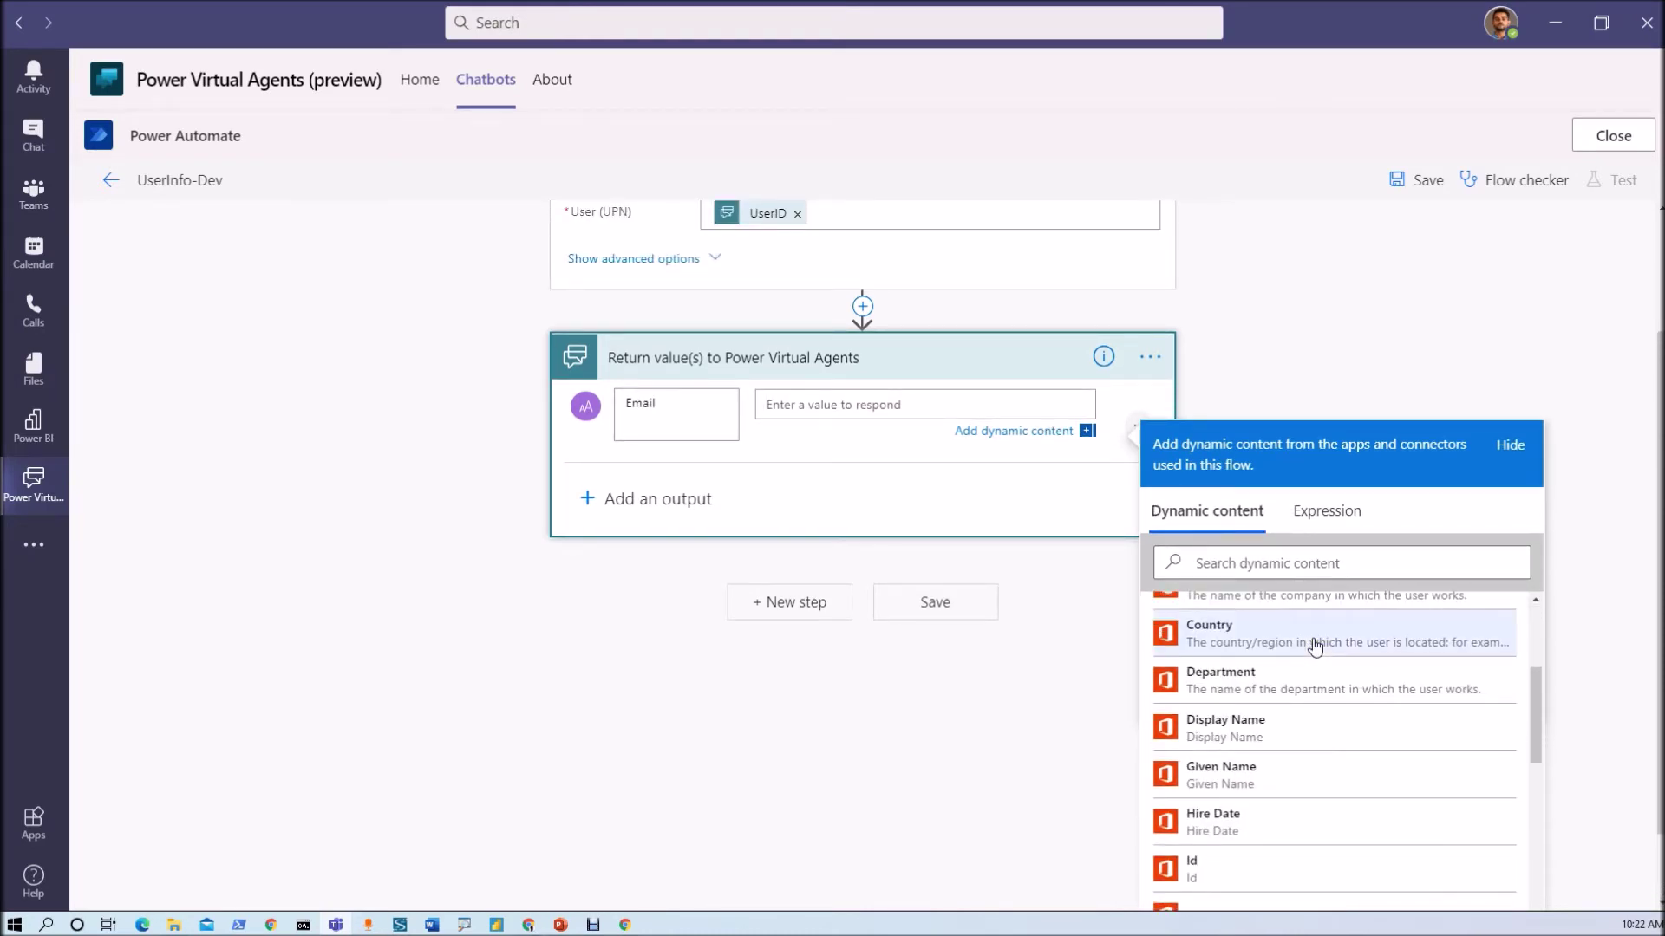
scroll(1315, 646, down, 4)
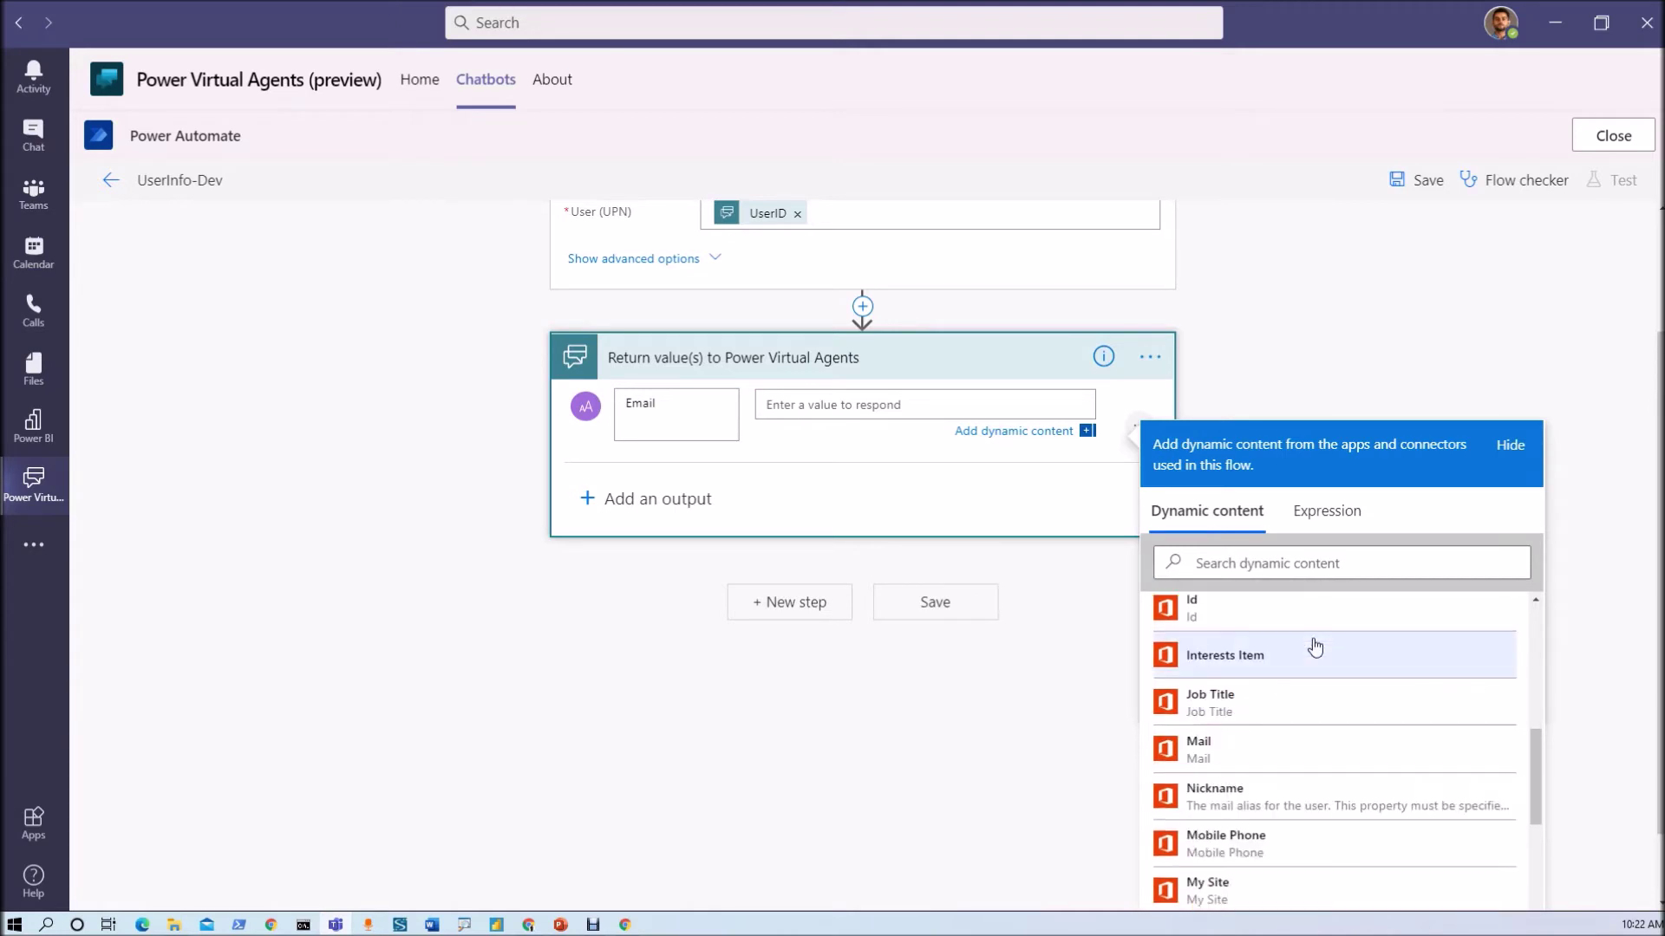
scroll(1315, 646, down, 4)
scroll(1315, 646, down, 6)
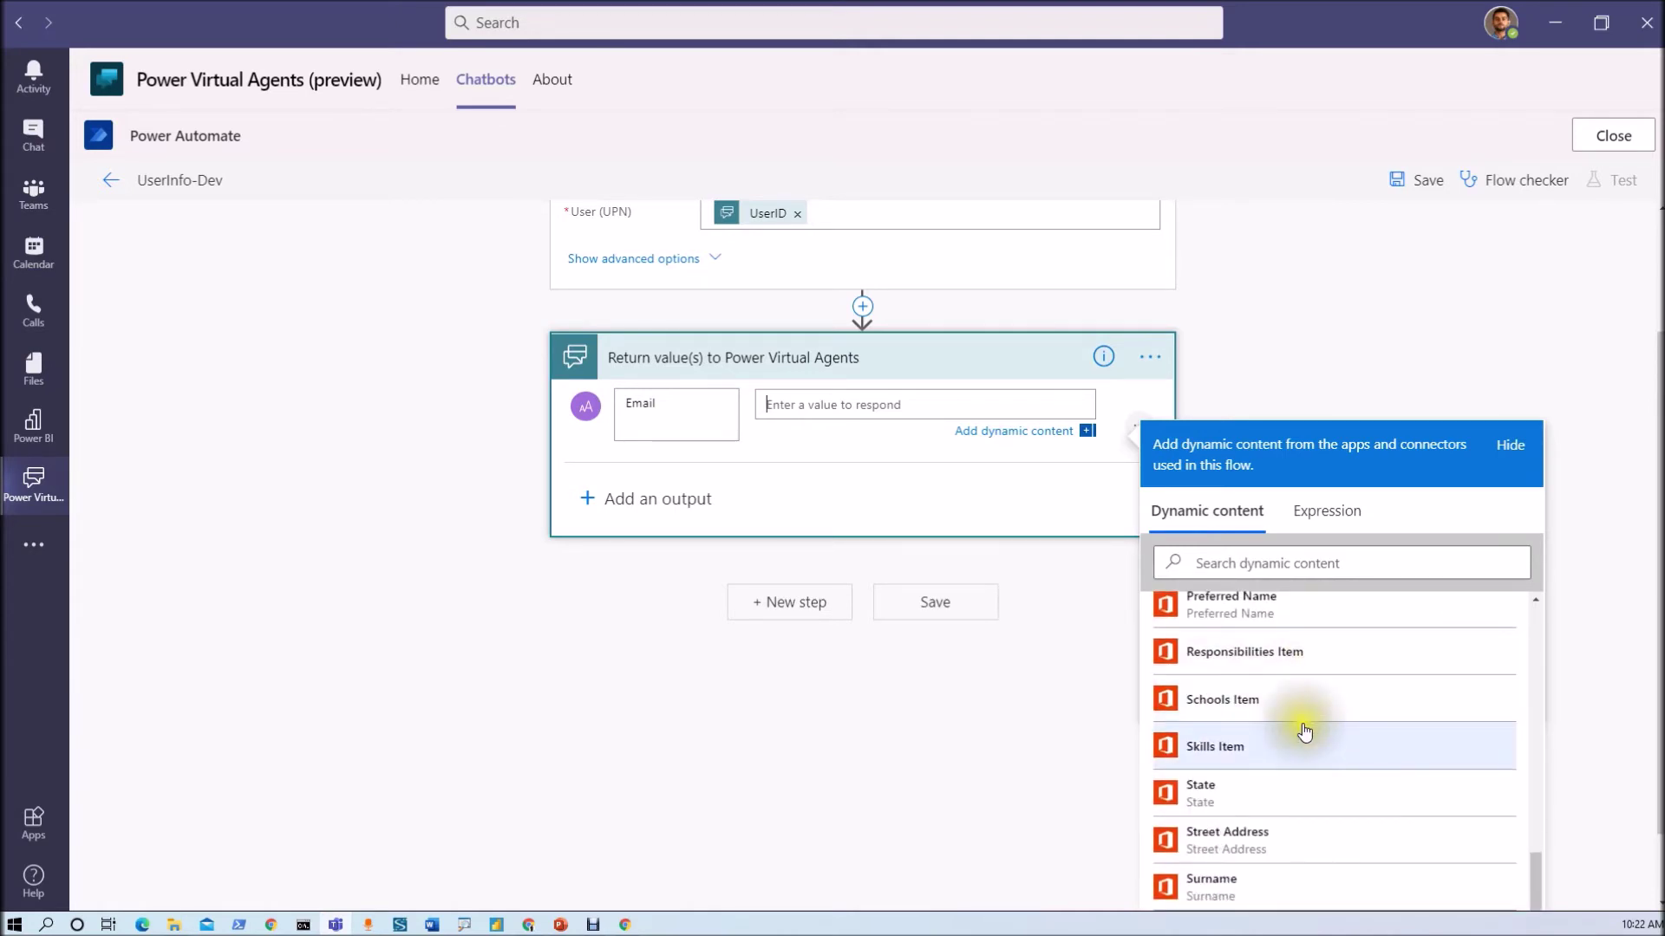
scroll(1305, 728, down, 6)
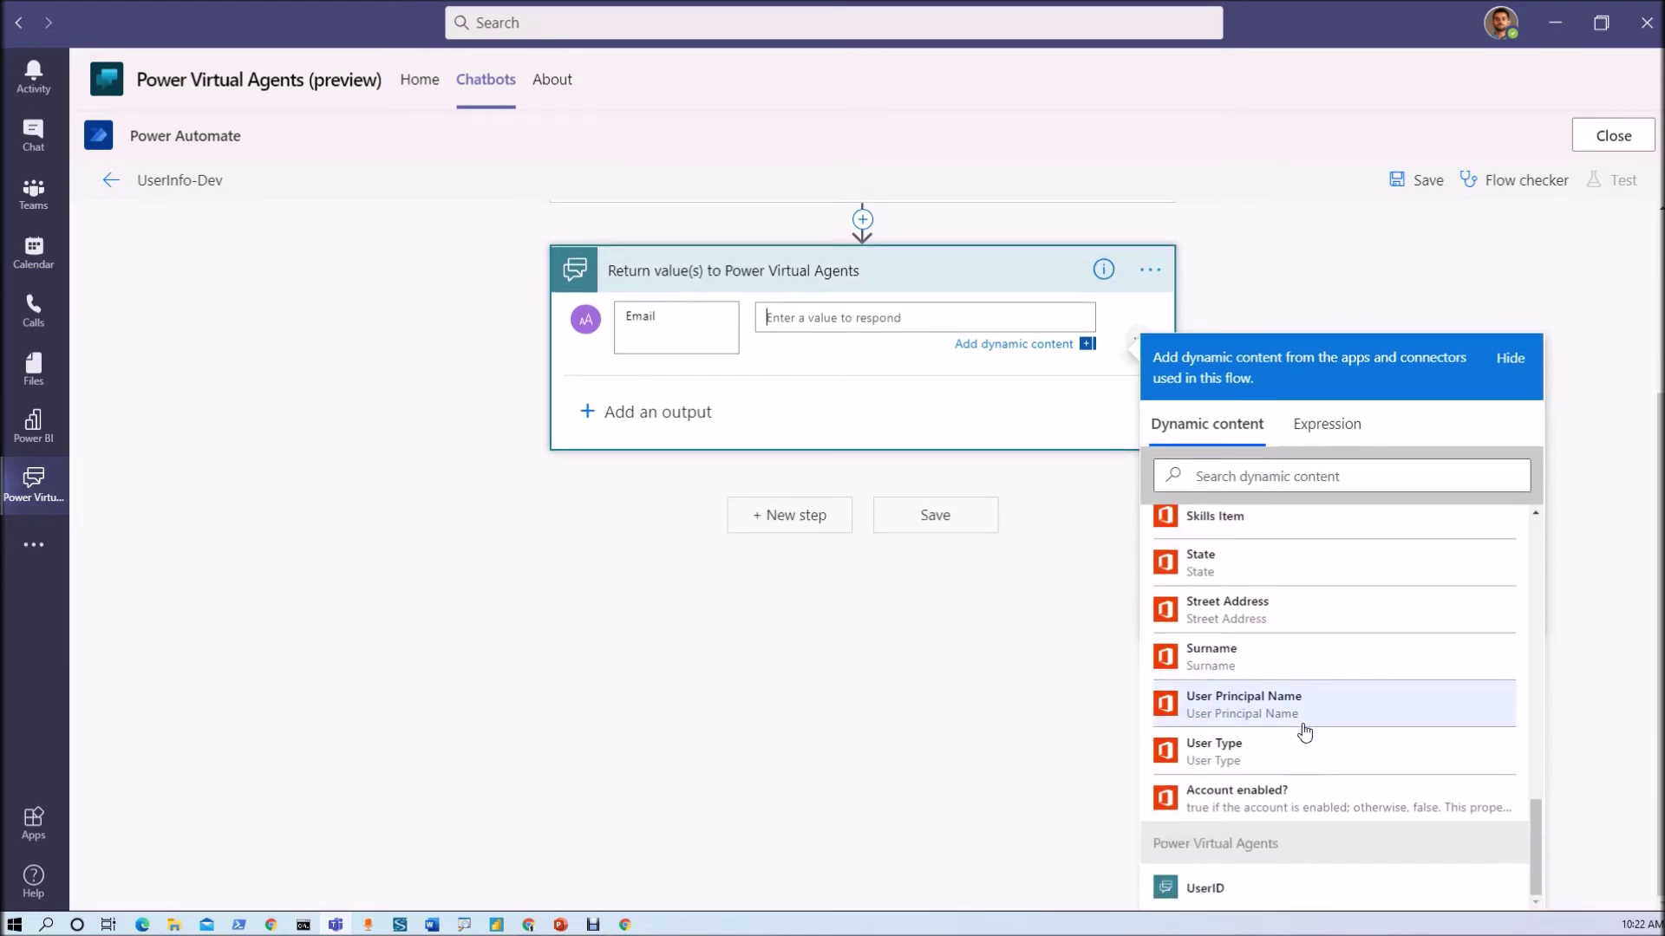
click(1302, 476)
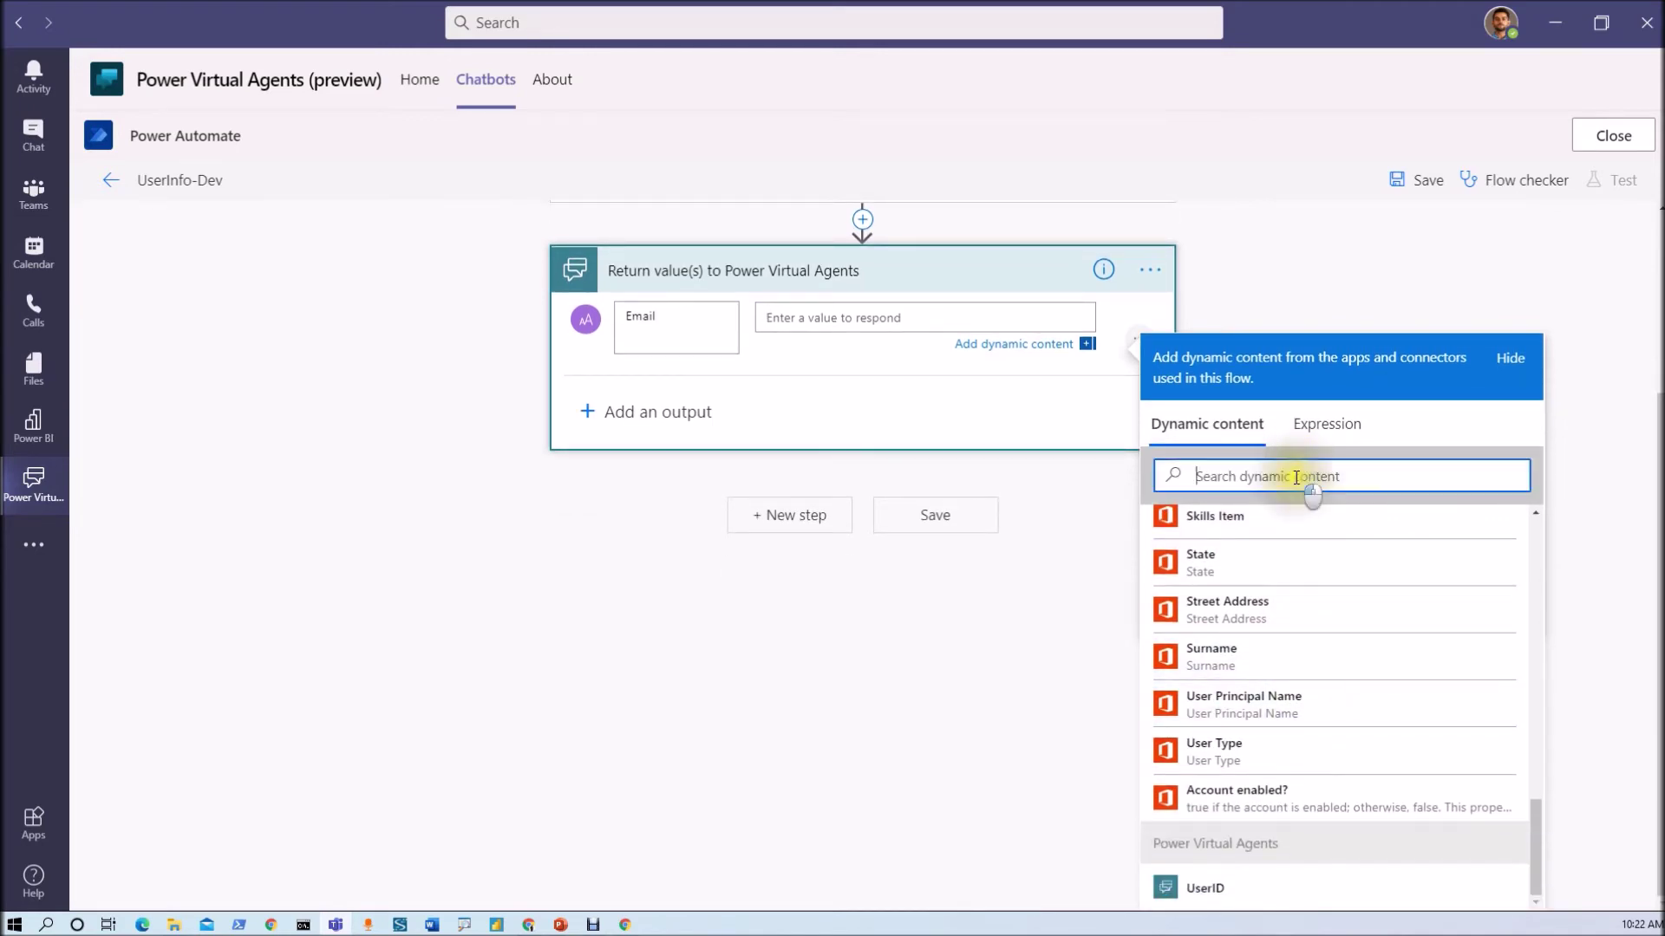
text(mail)
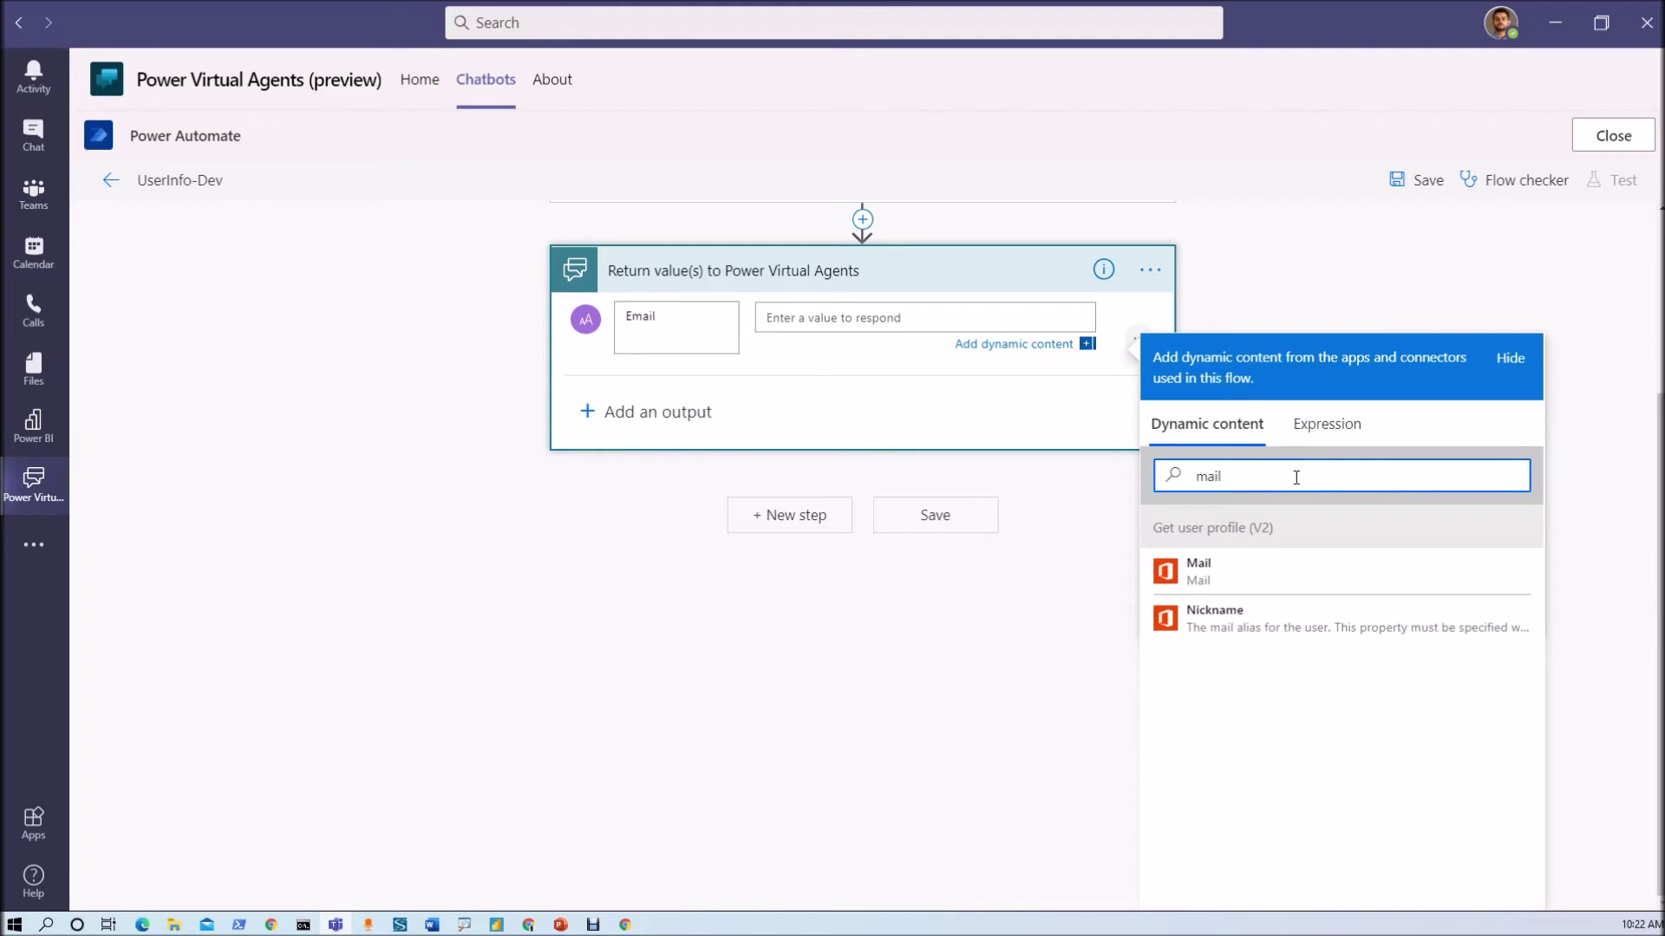
click(1199, 573)
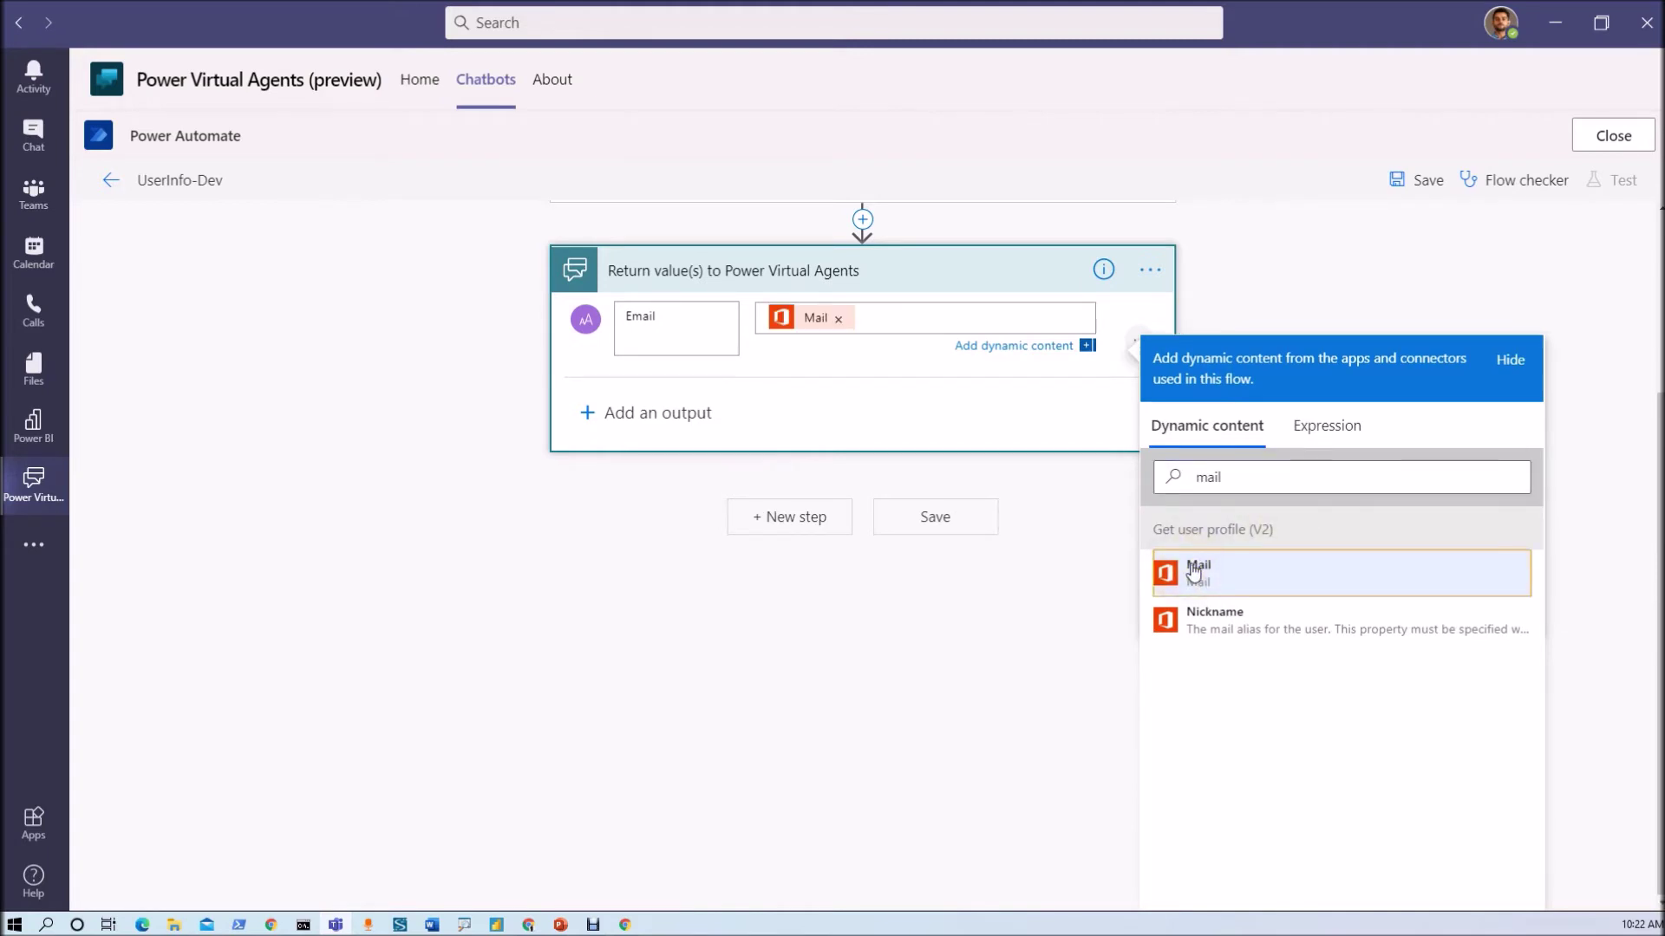
scroll(576, 414, up, 4)
click(595, 421)
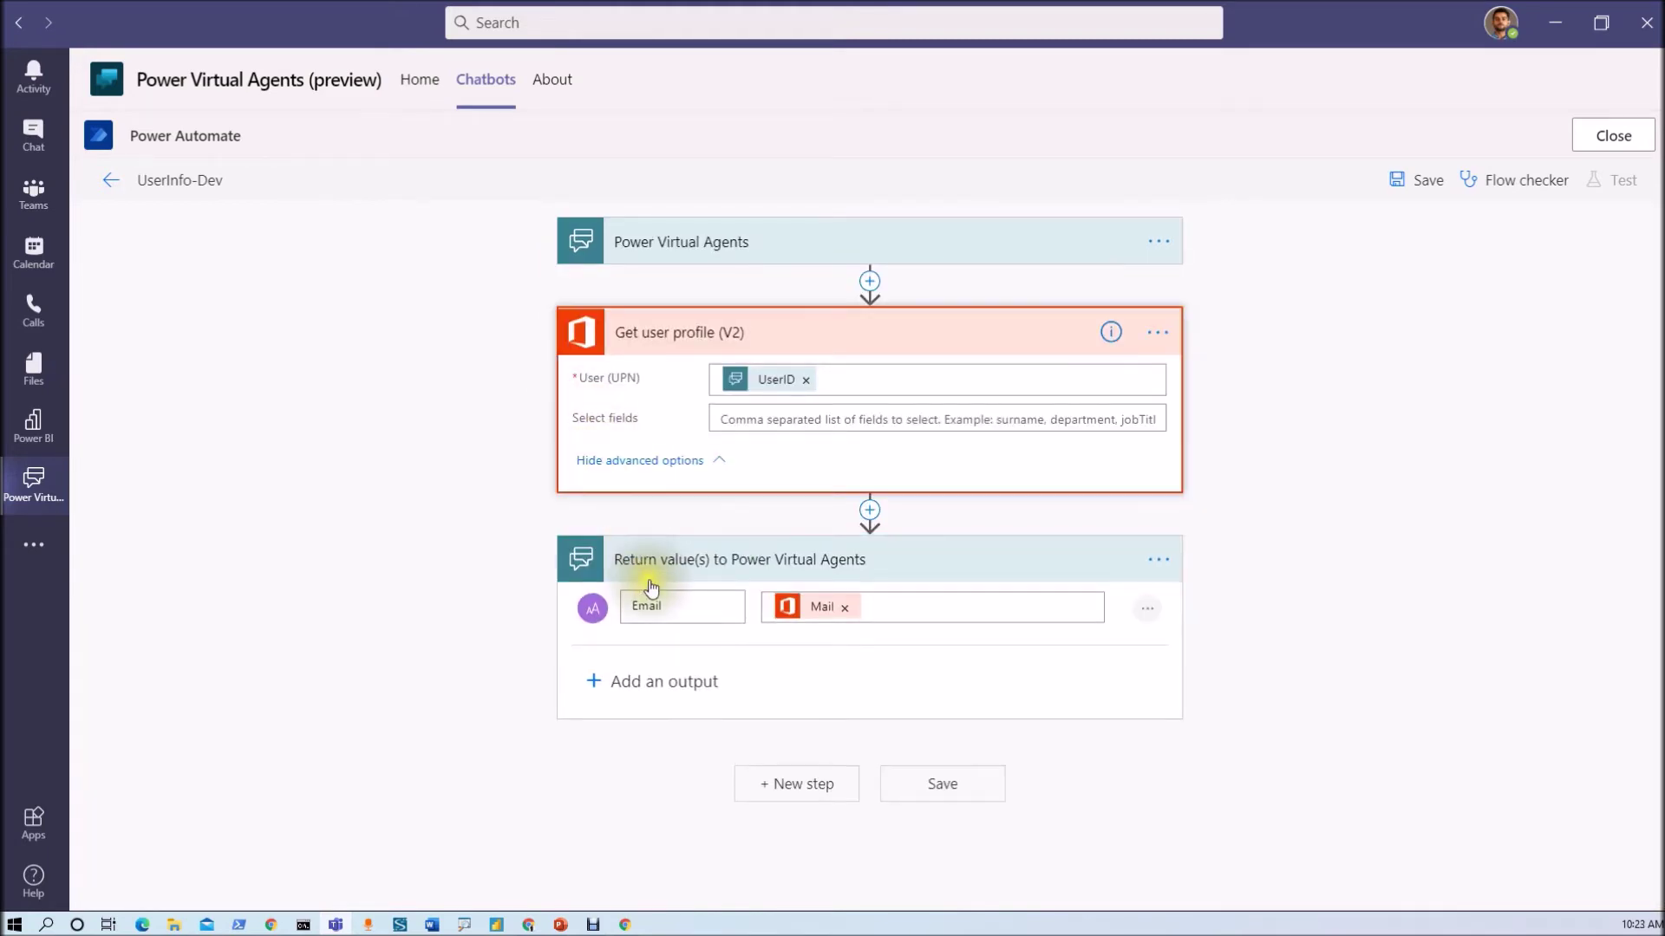
- Add a text output UserPrincipalName returning the profile's User Principal Name
click(589, 679)
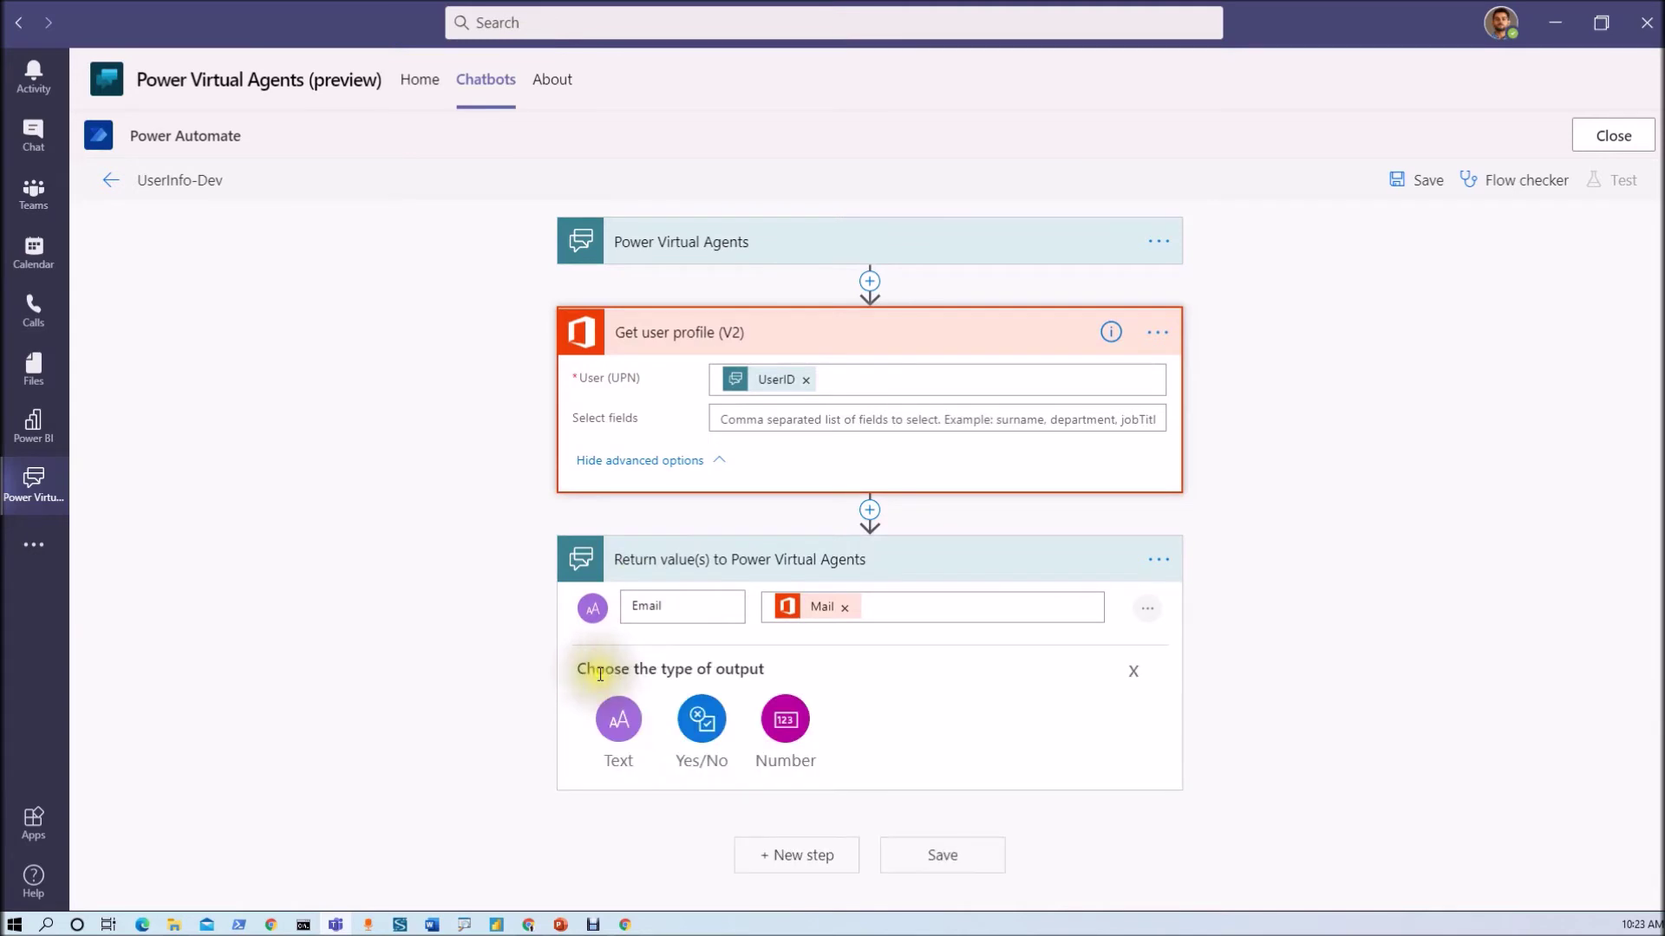
click(621, 717)
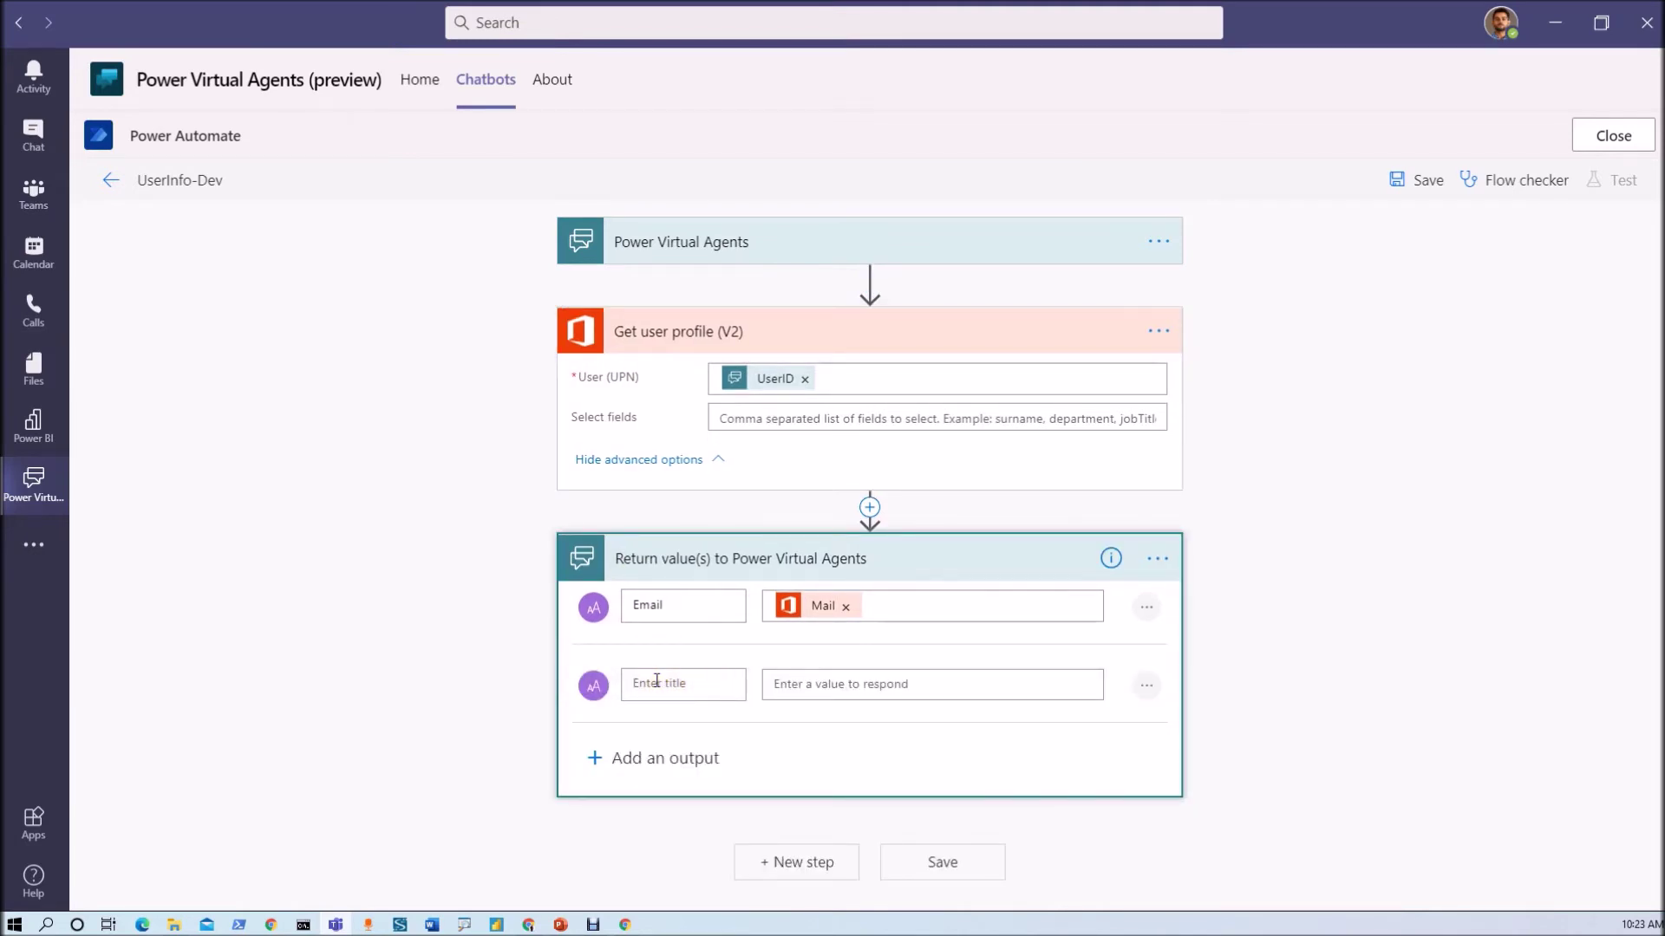
text(UserPrincipalName)
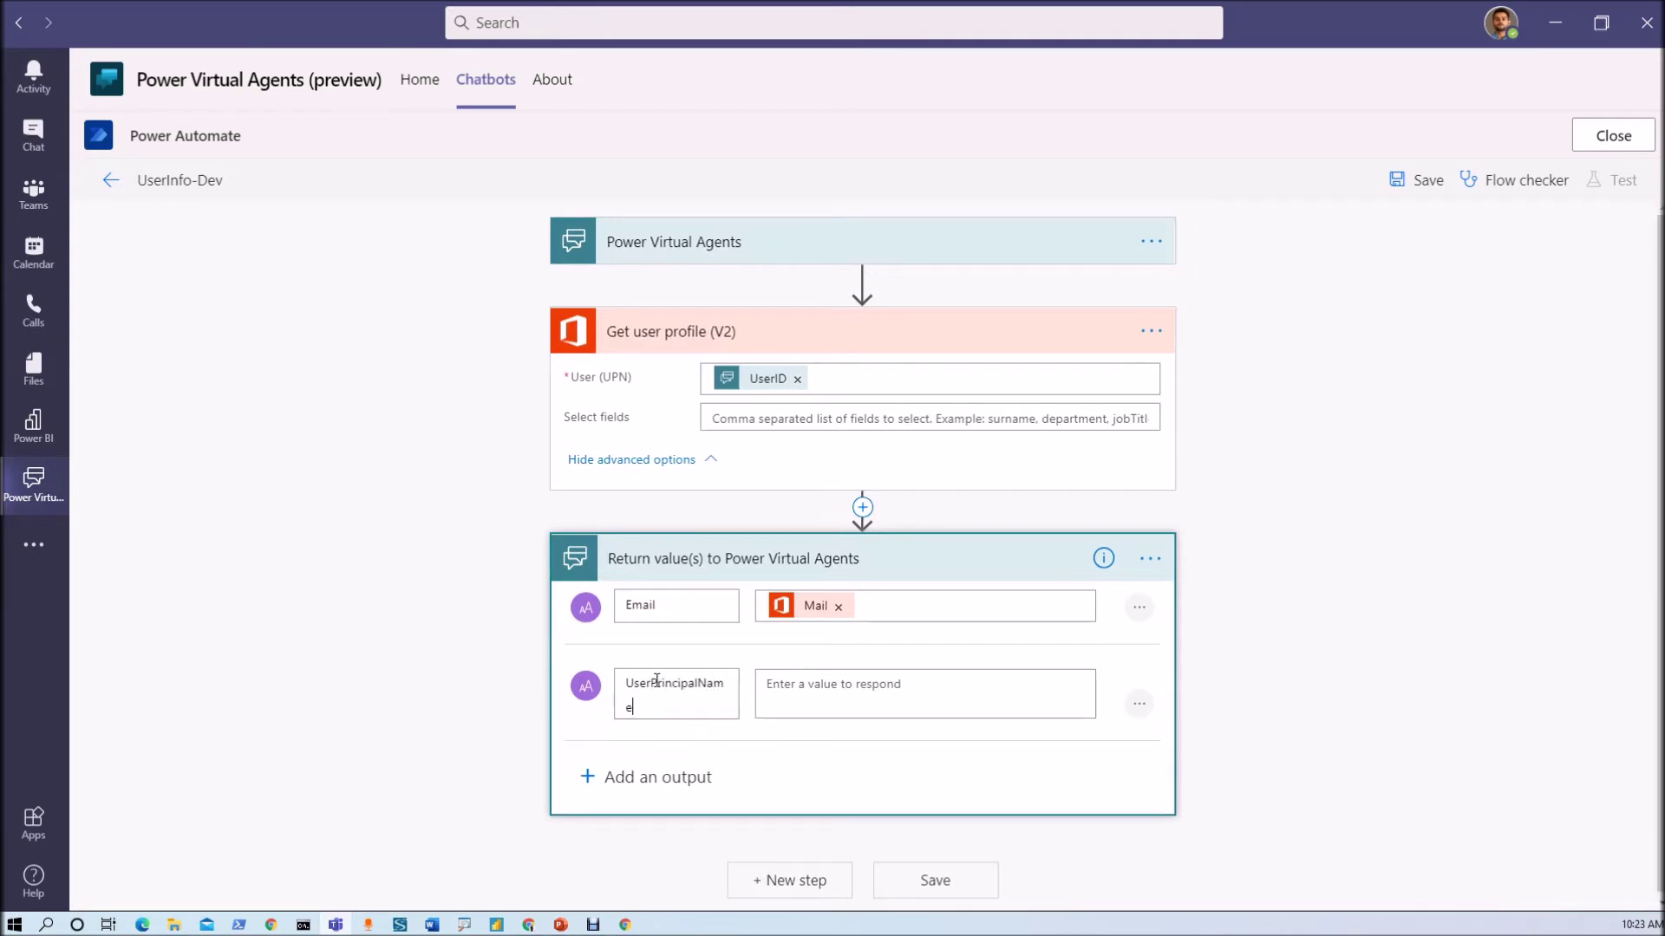
click(982, 691)
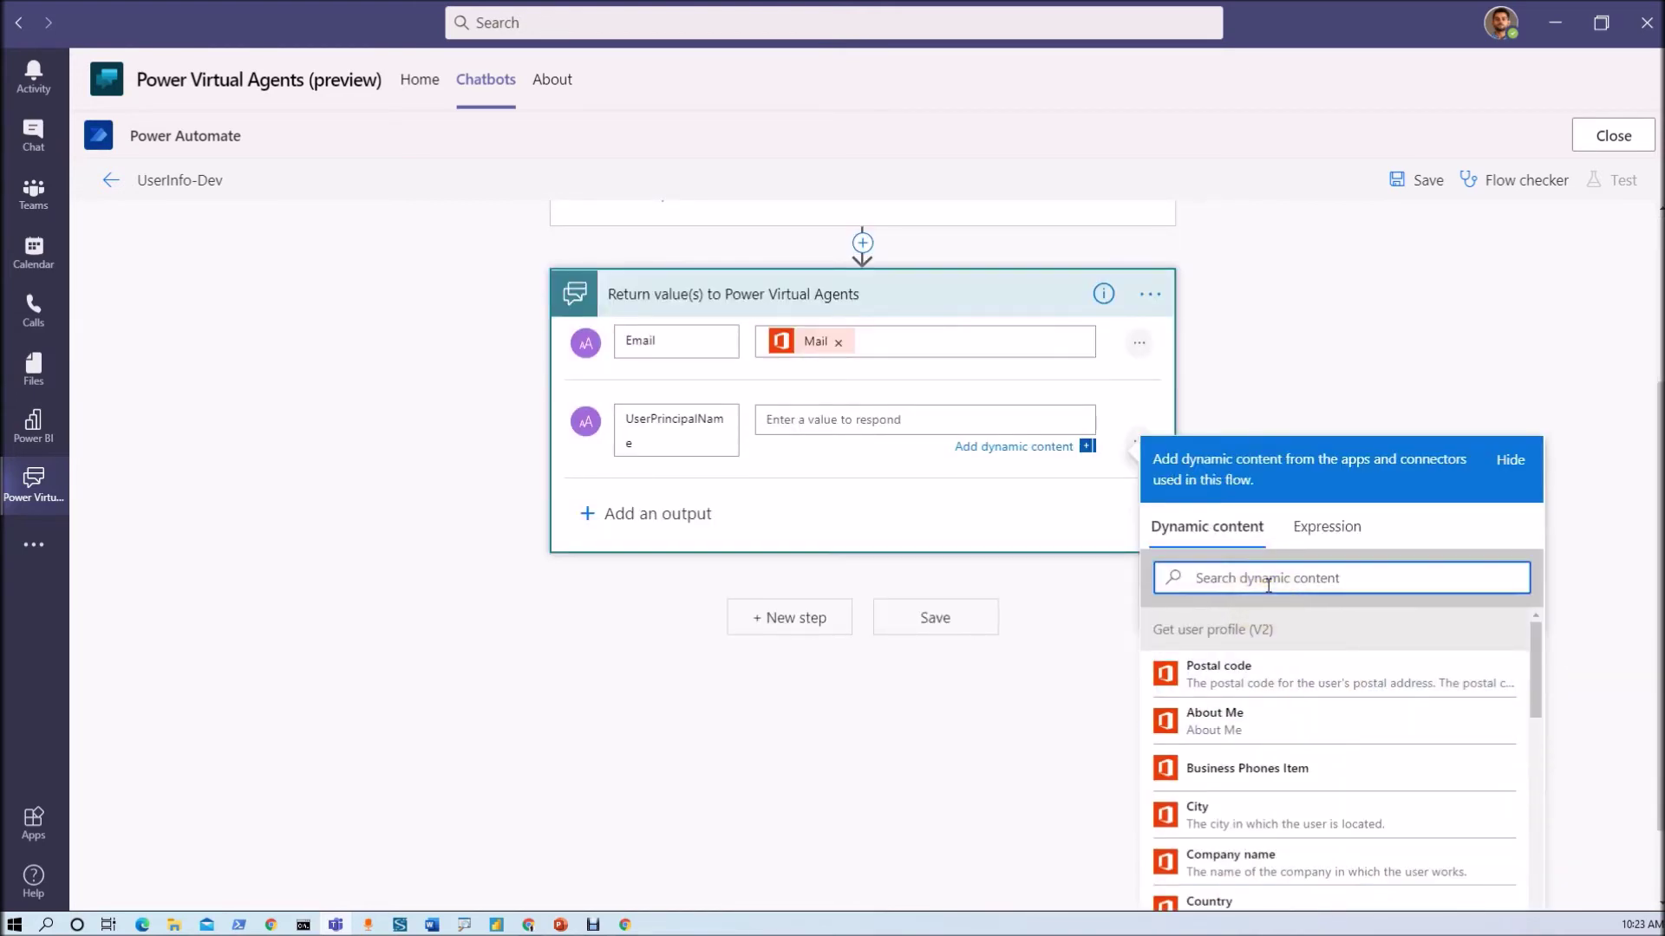
text(use)
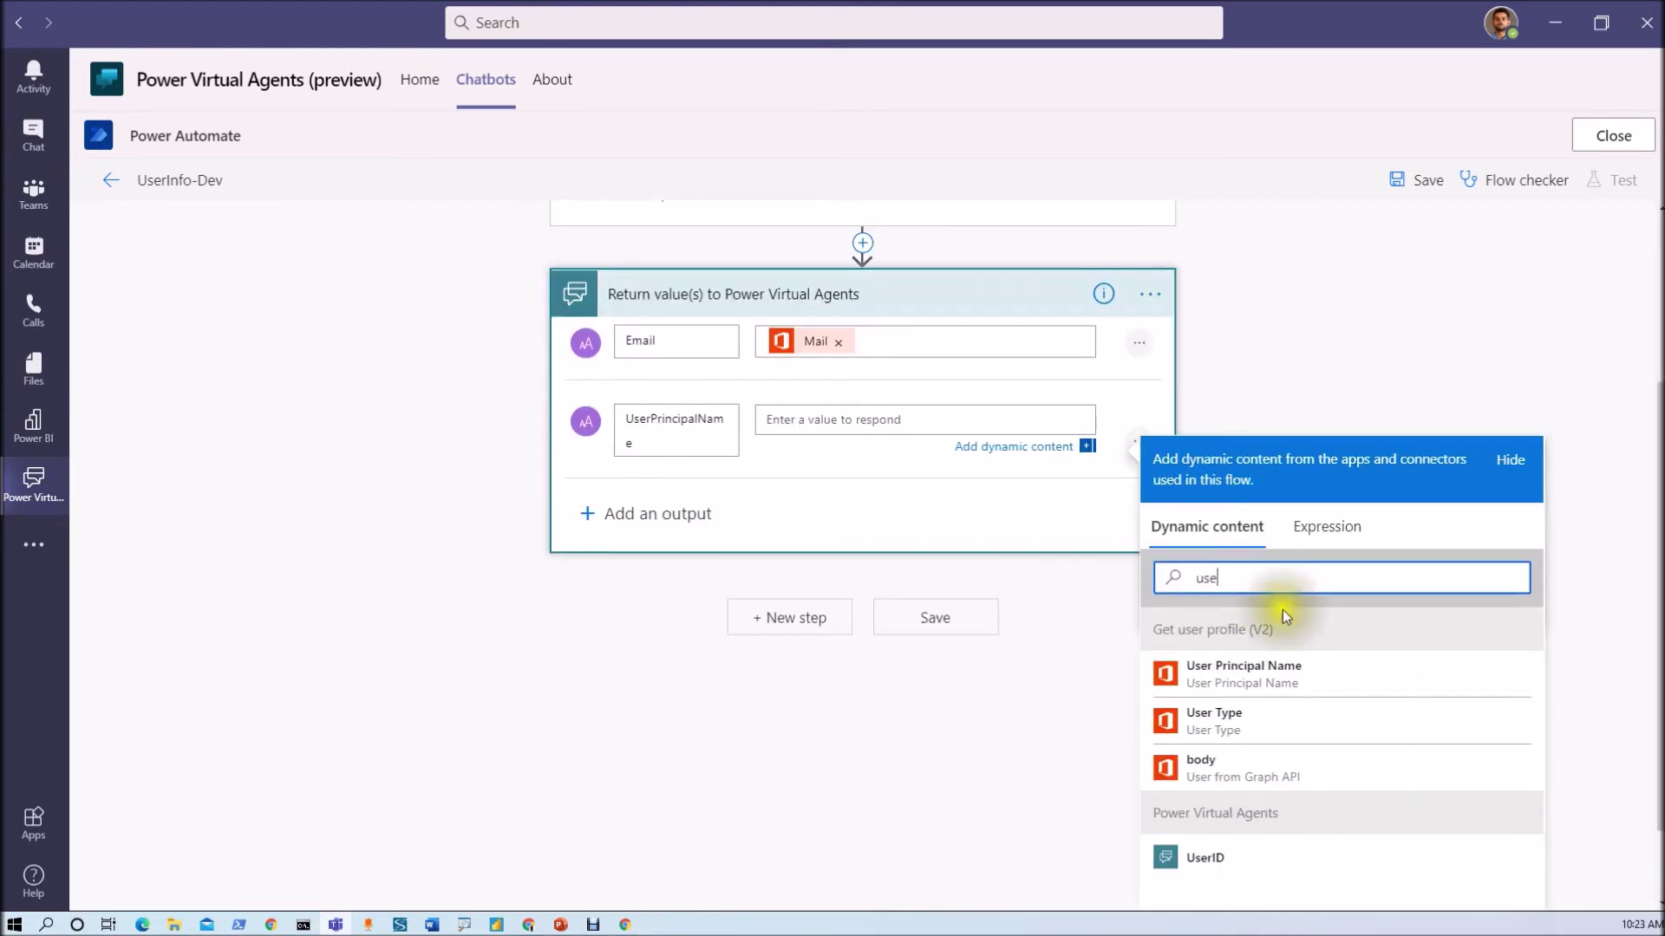
click(1278, 678)
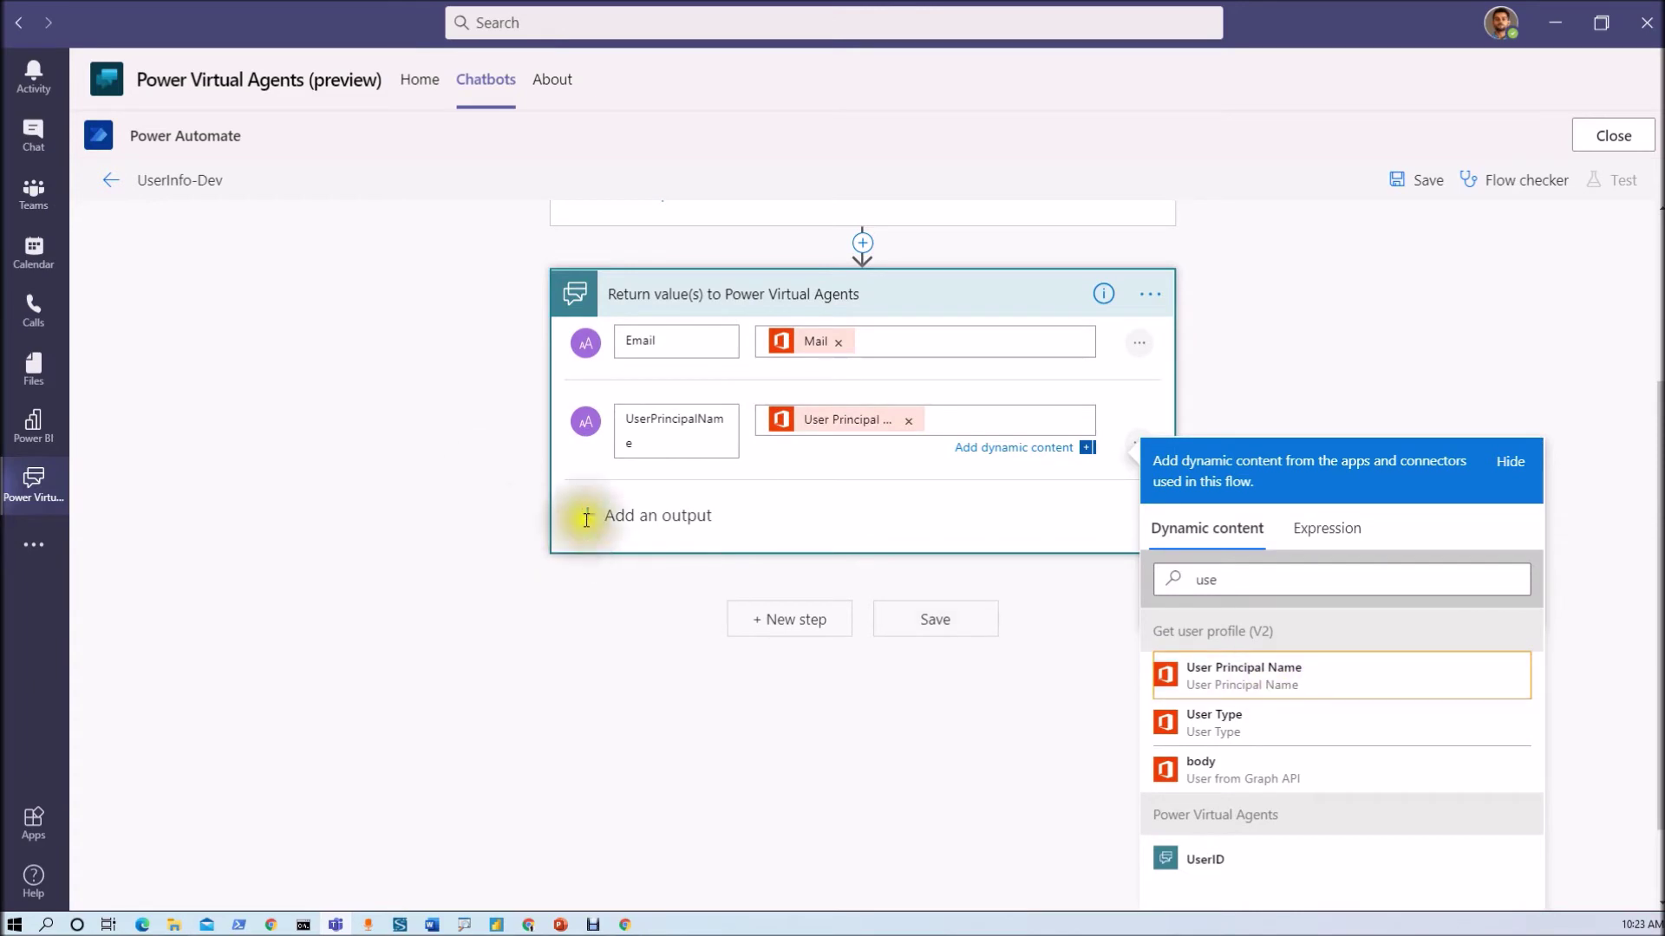
click(588, 515)
- Make the third output a text value returning the profile's Job Title
click(618, 744)
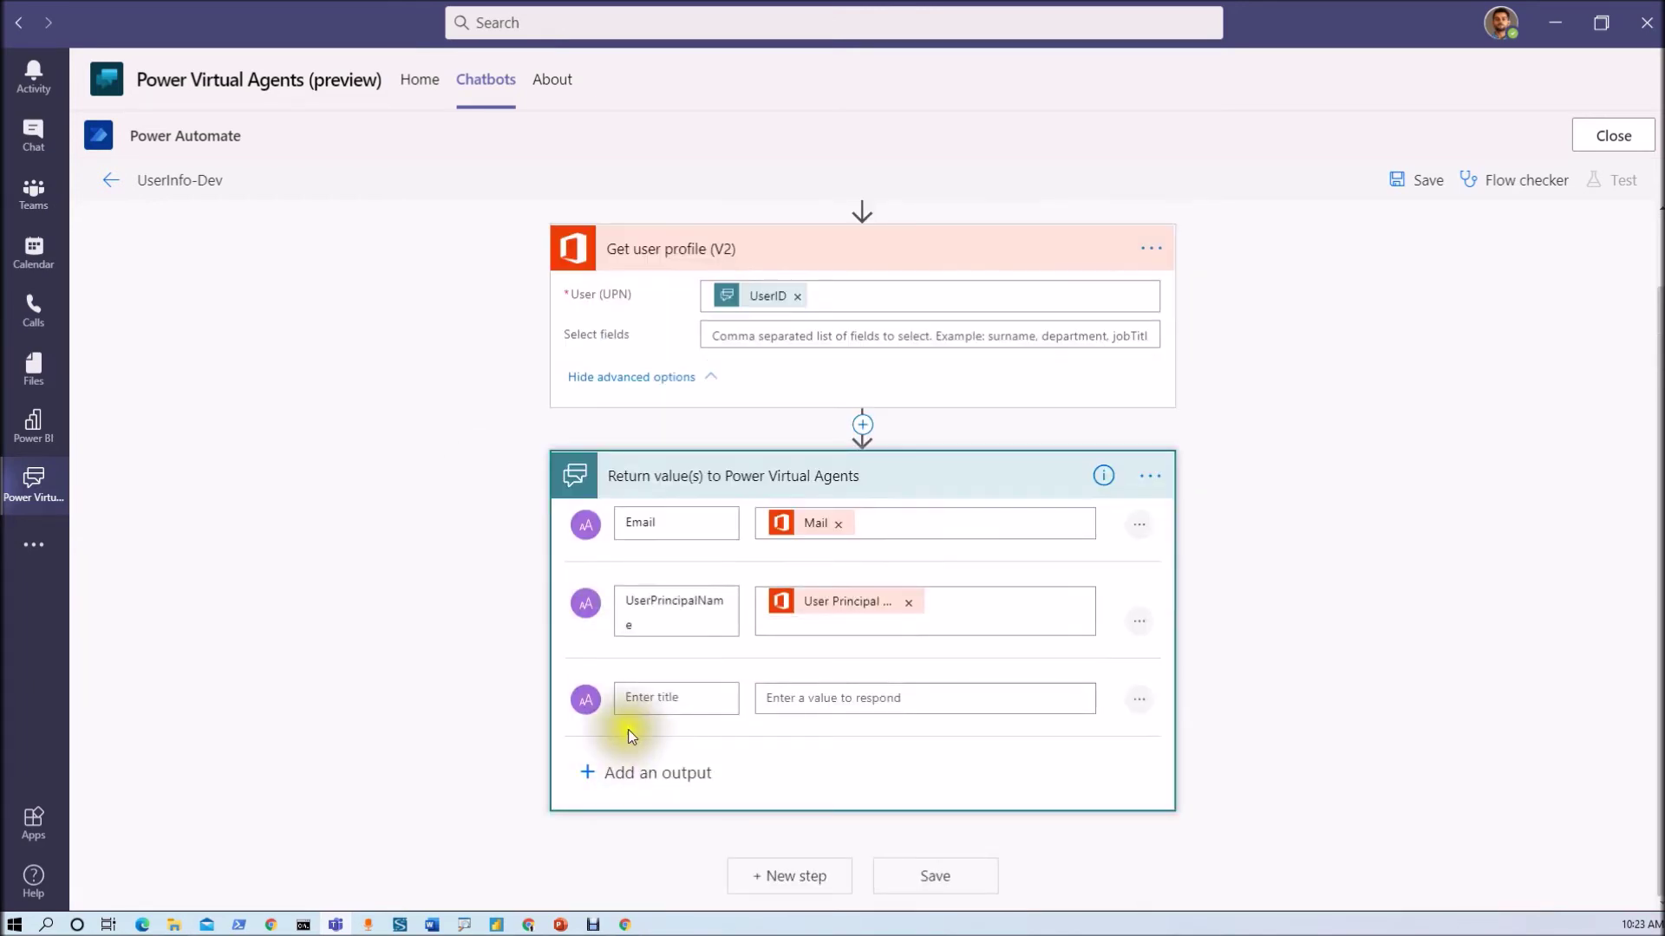
click(685, 689)
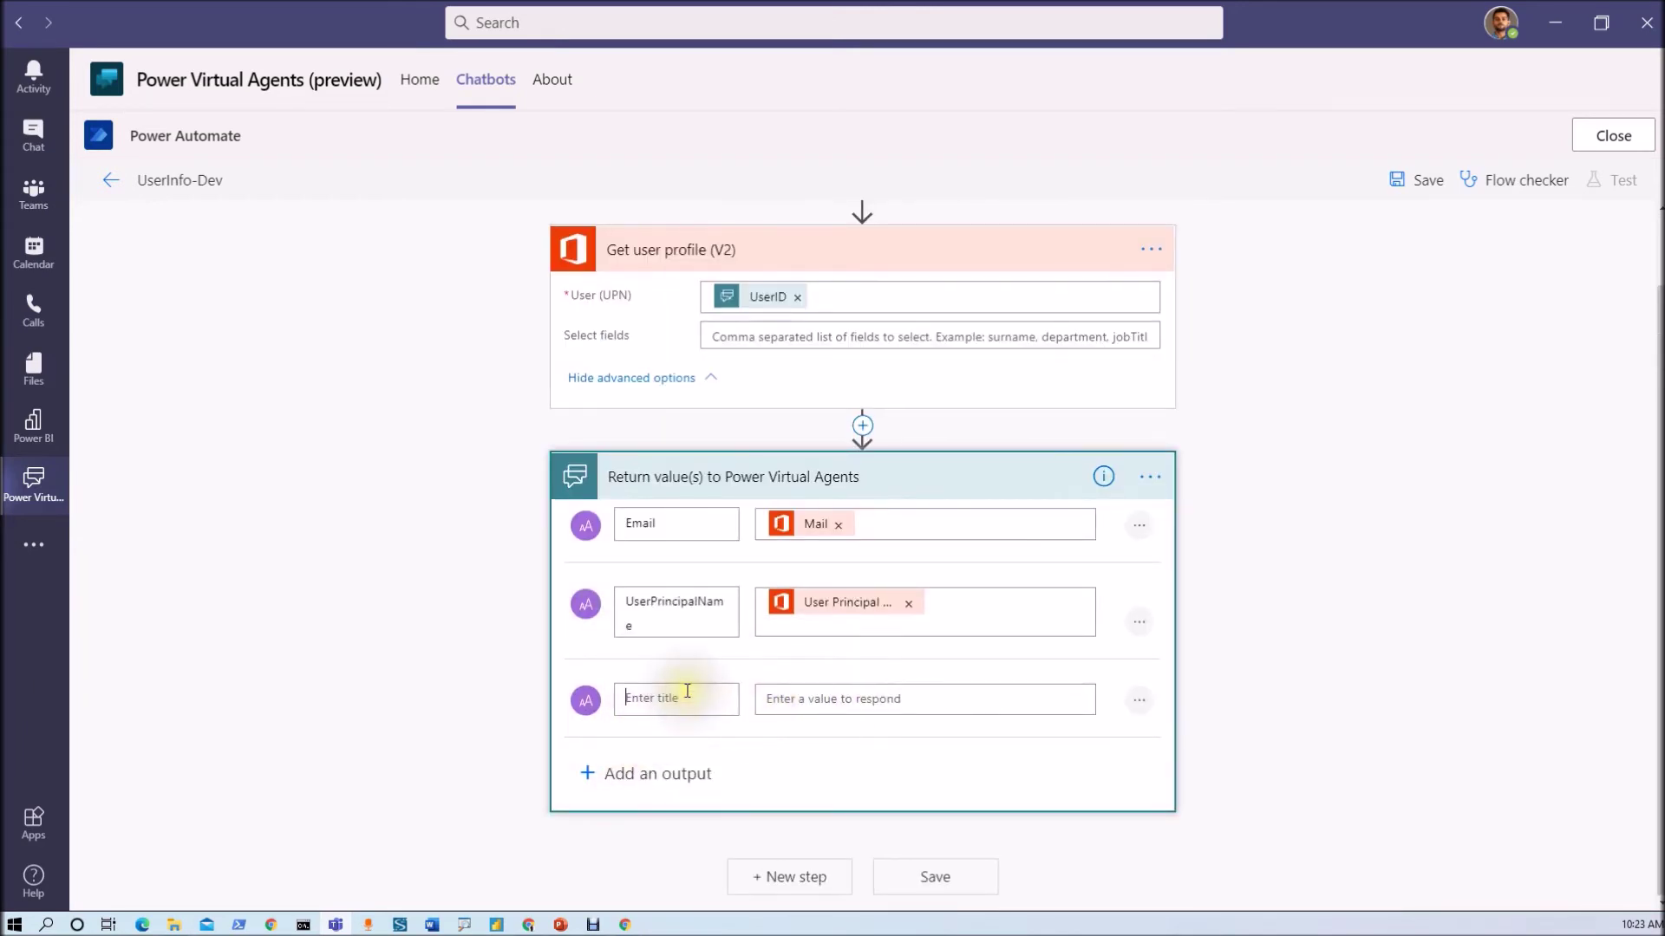
click(687, 687)
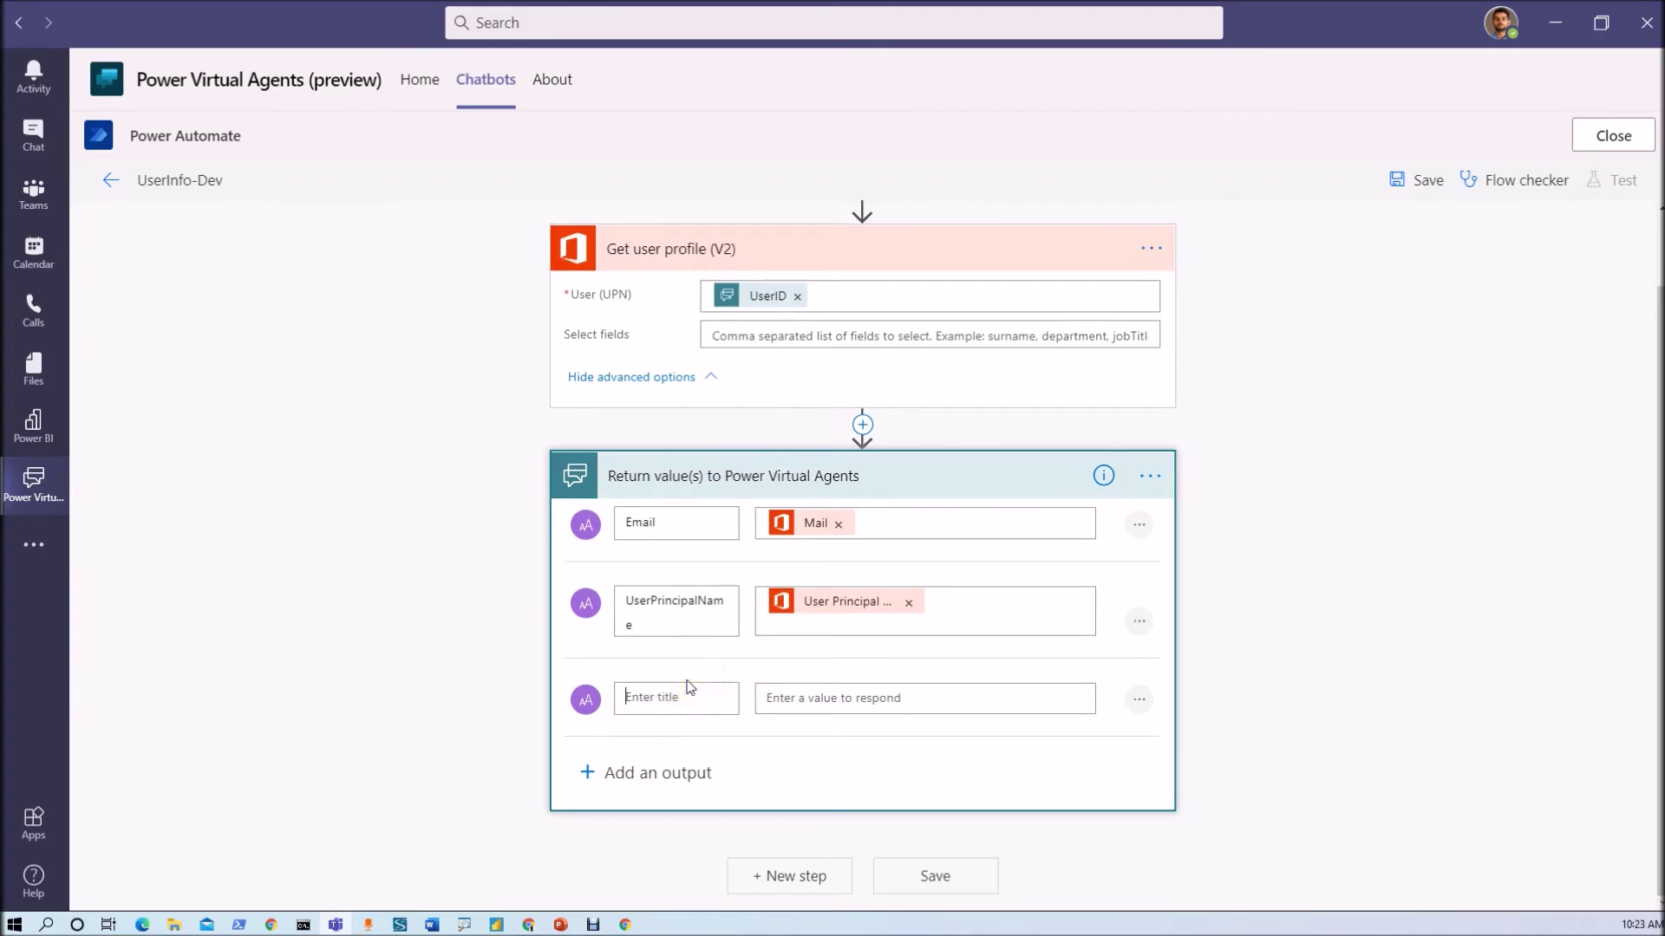
click(785, 700)
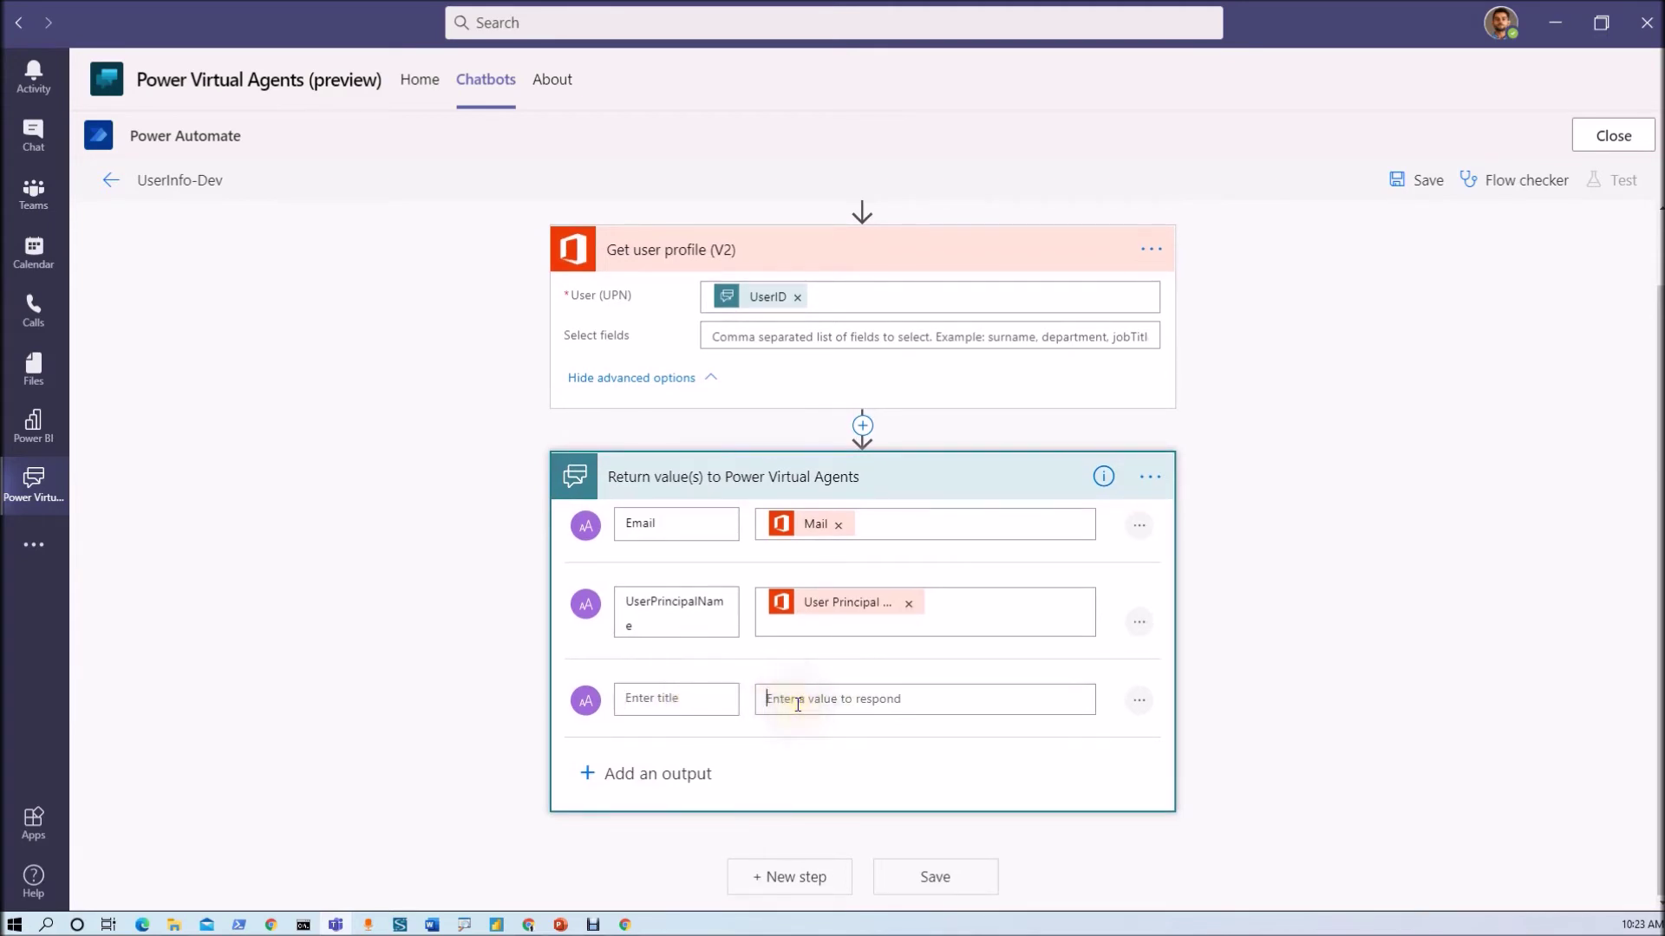
scroll(1381, 745, down, 4)
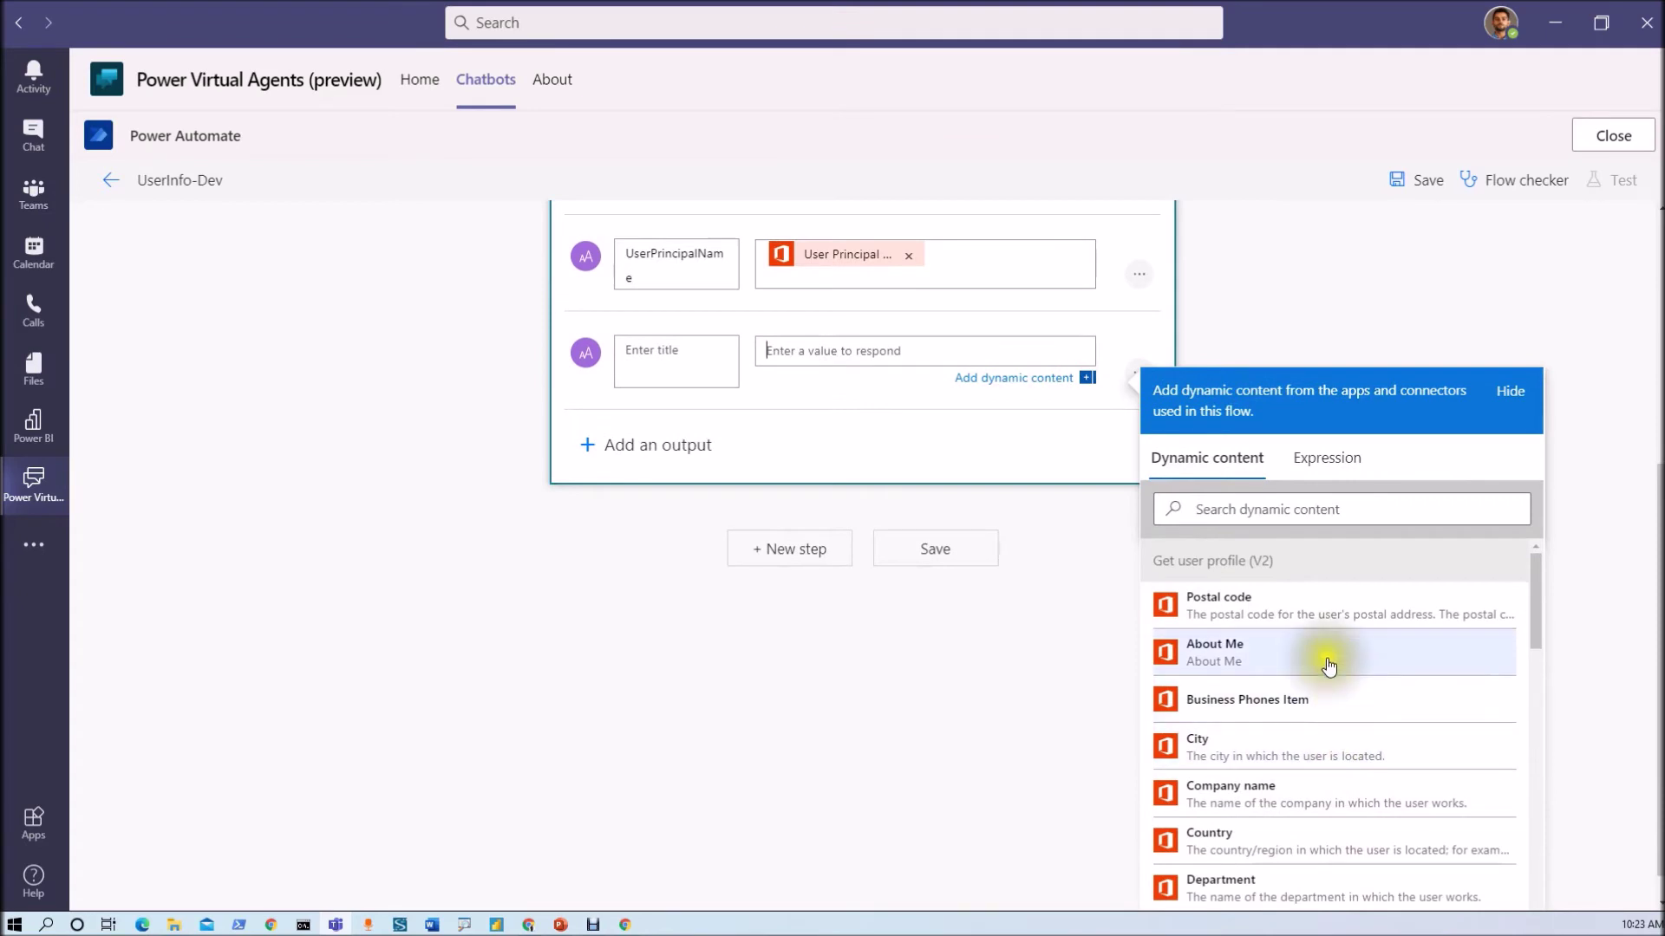
scroll(1340, 811, down, 4)
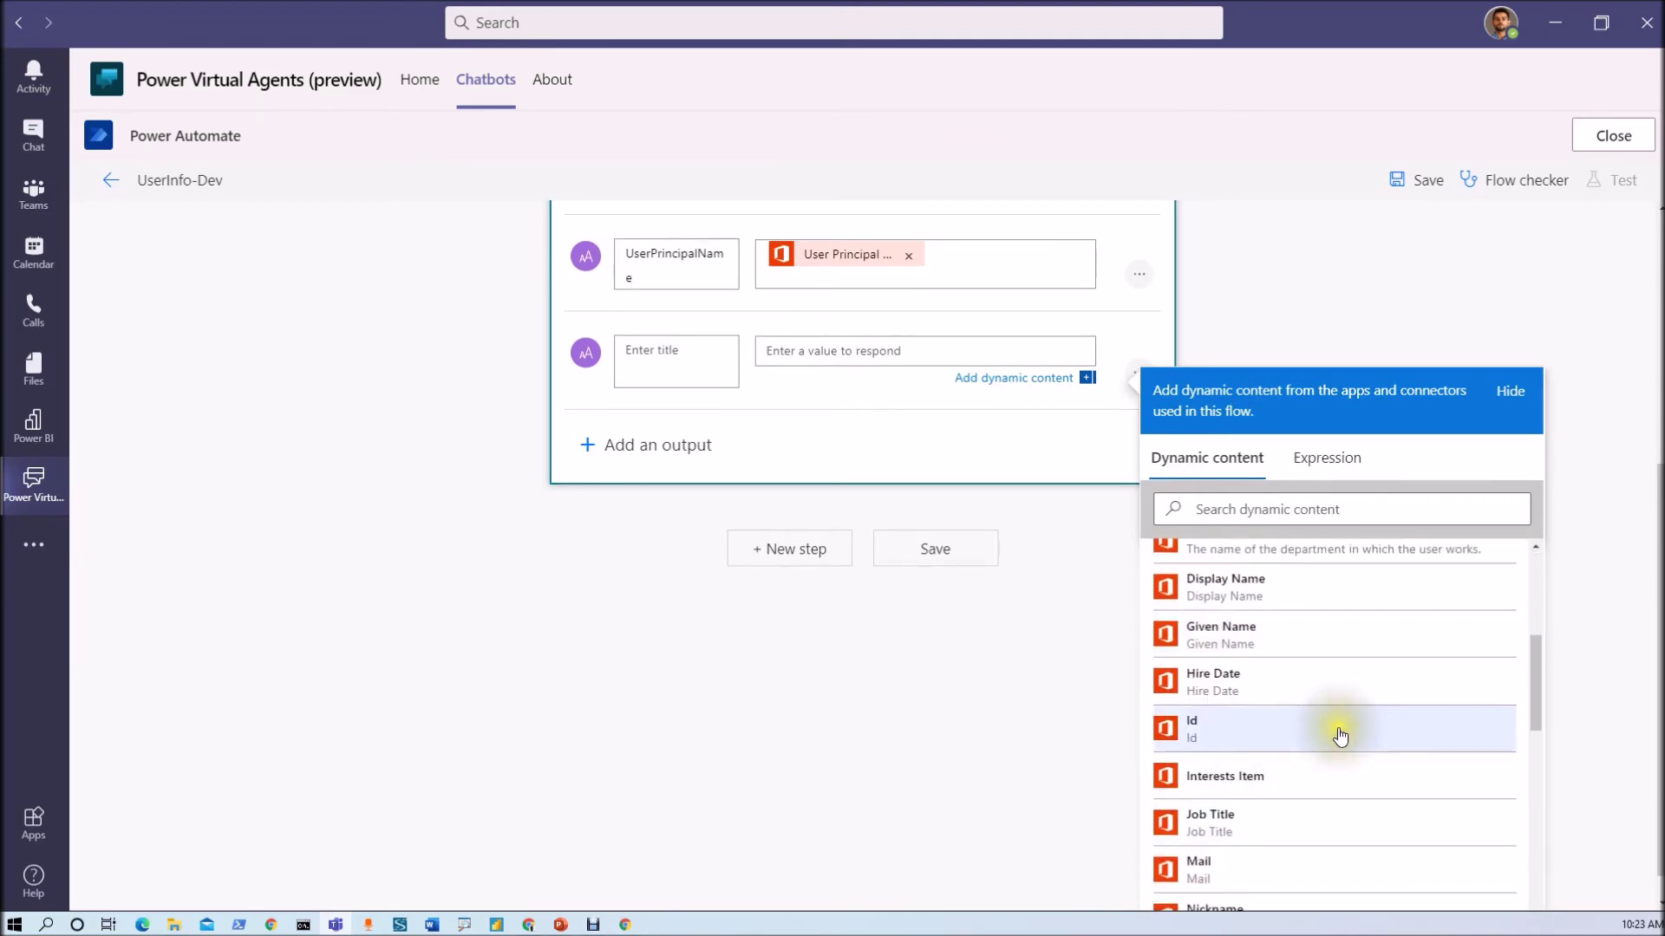
scroll(1341, 737, down, 3)
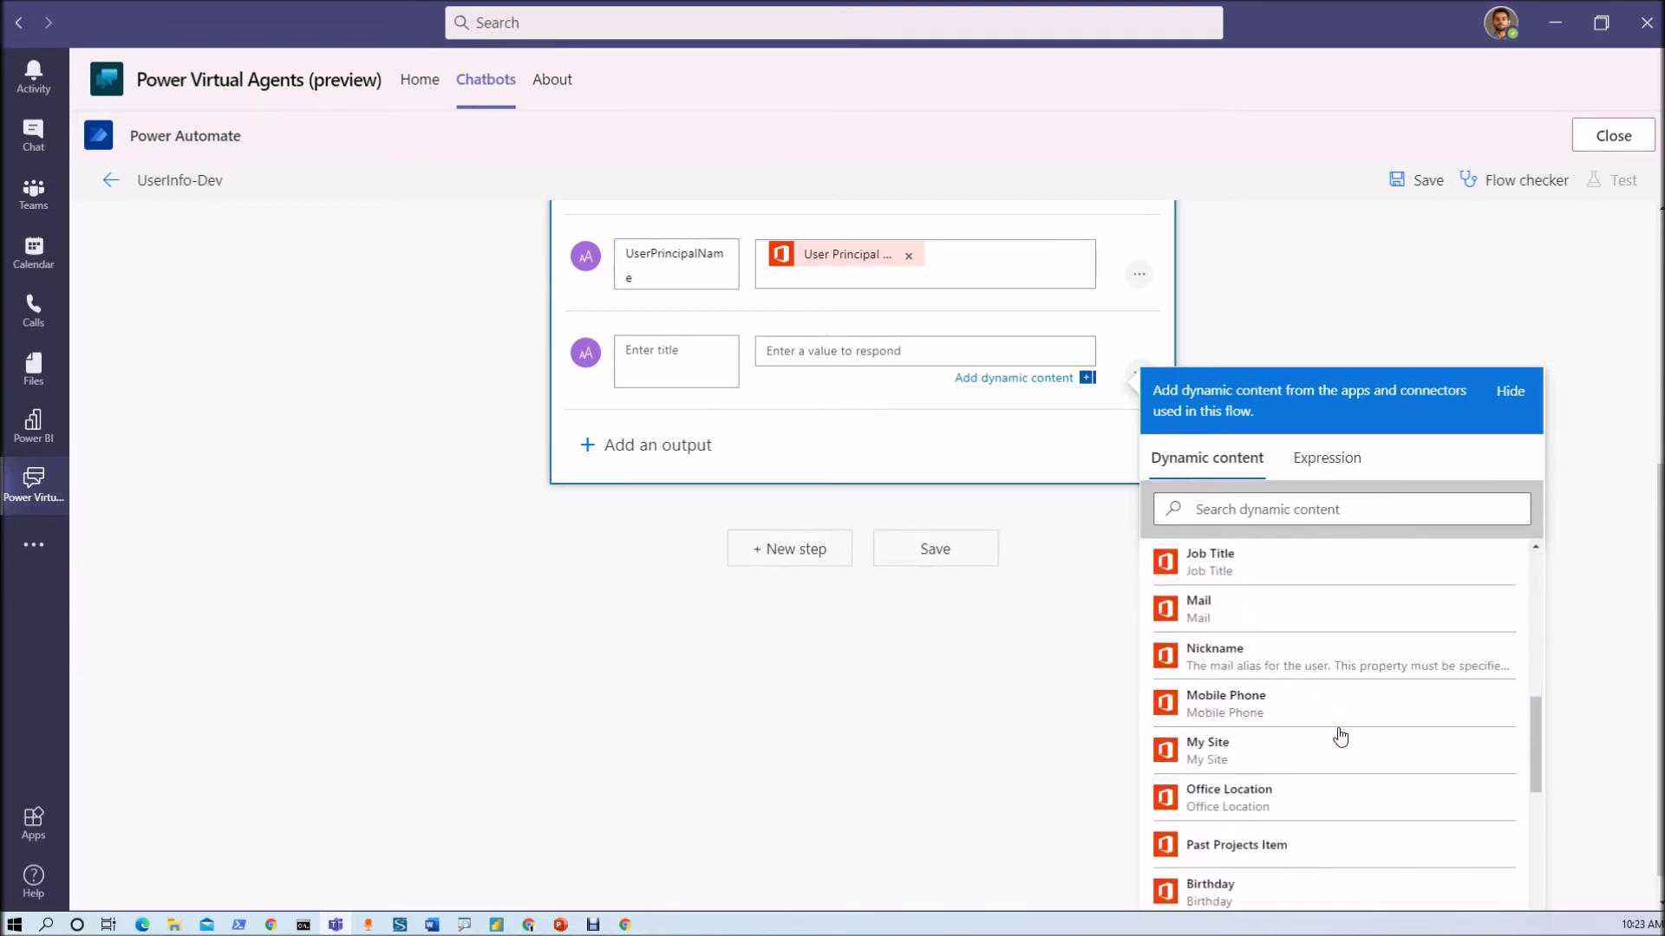
click(1257, 569)
- Title the output JobTitle and save the UserInfo-Dev flow
click(634, 385)
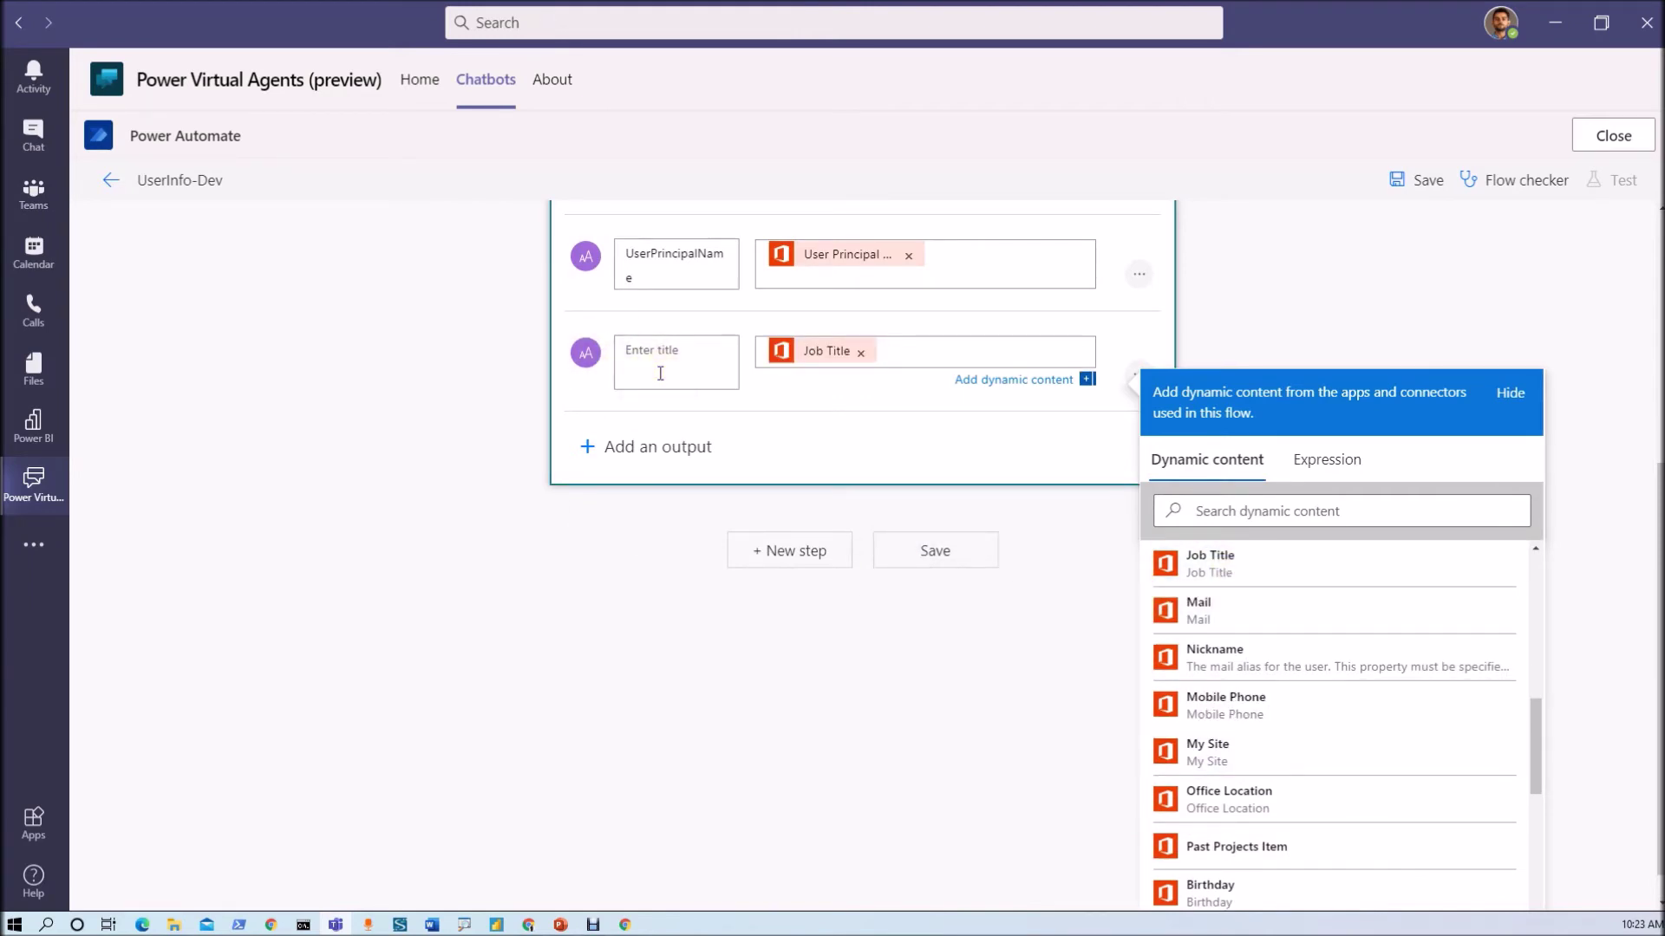
click(660, 369)
text(JobTitle)
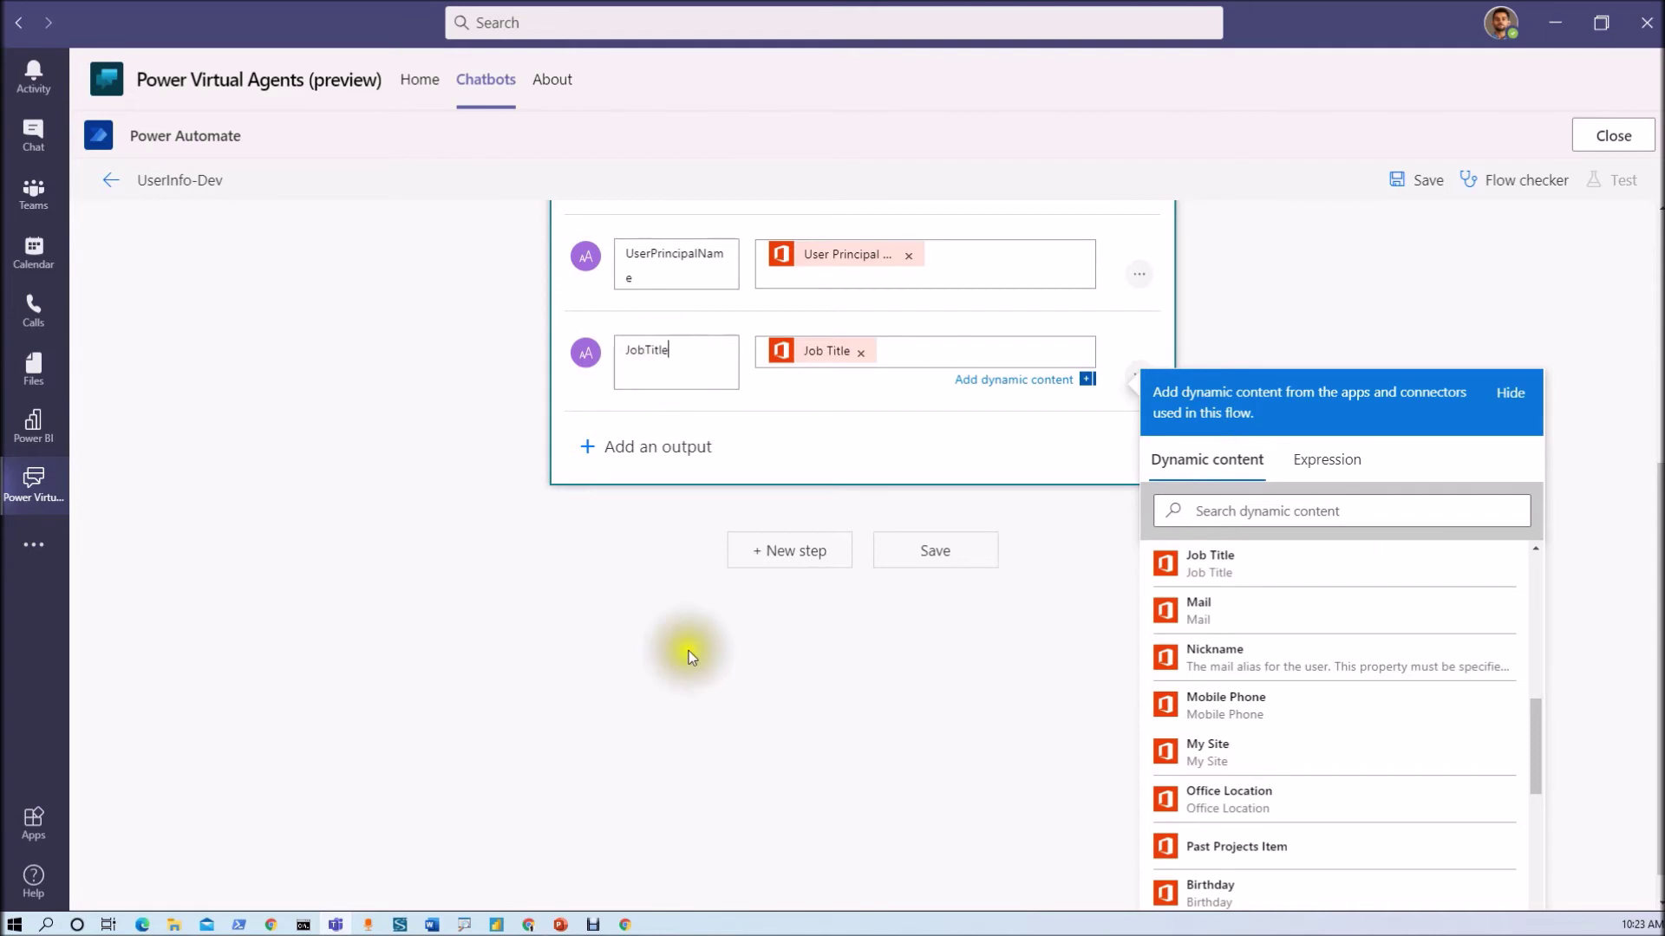
click(530, 675)
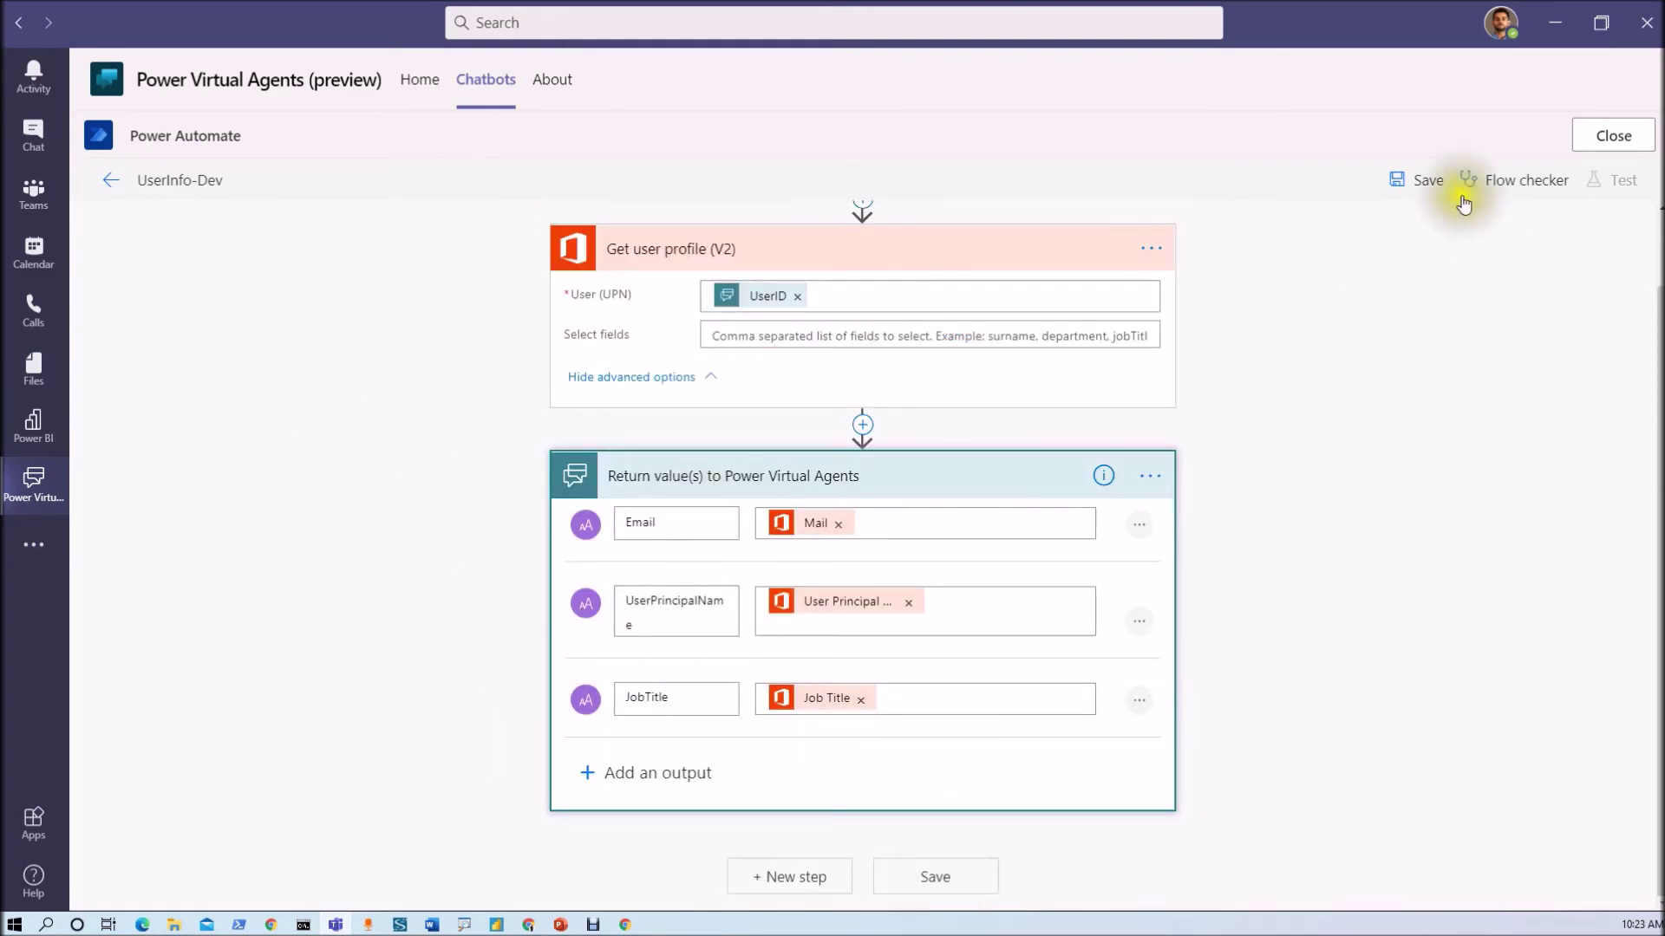
click(1429, 192)
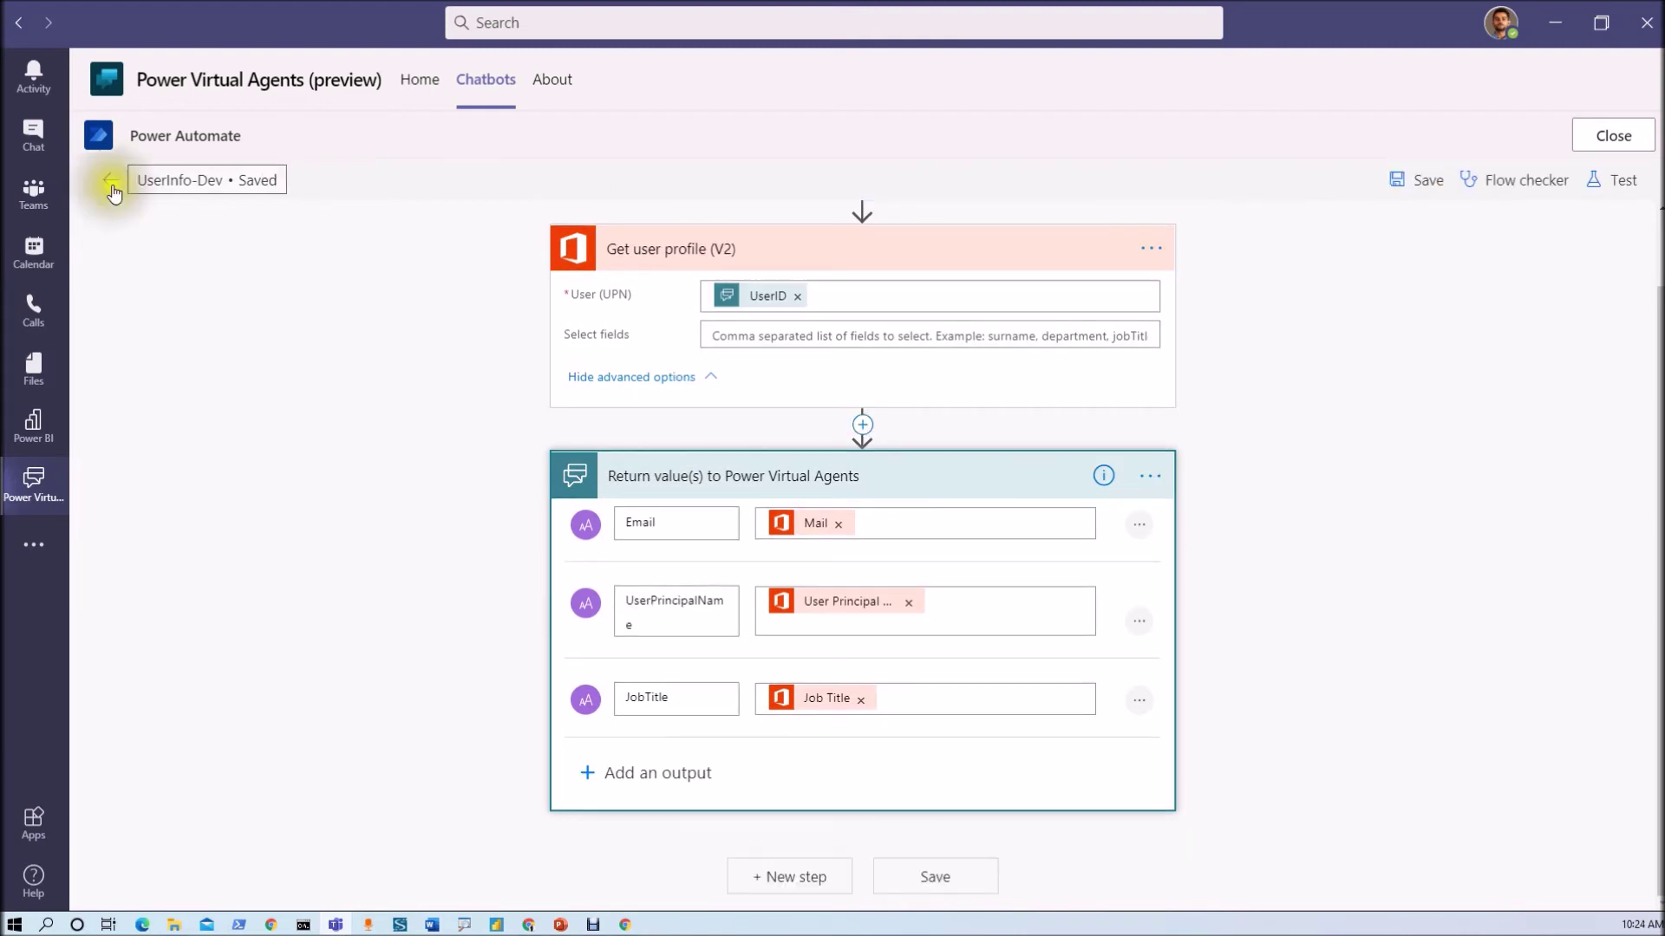
click(111, 180)
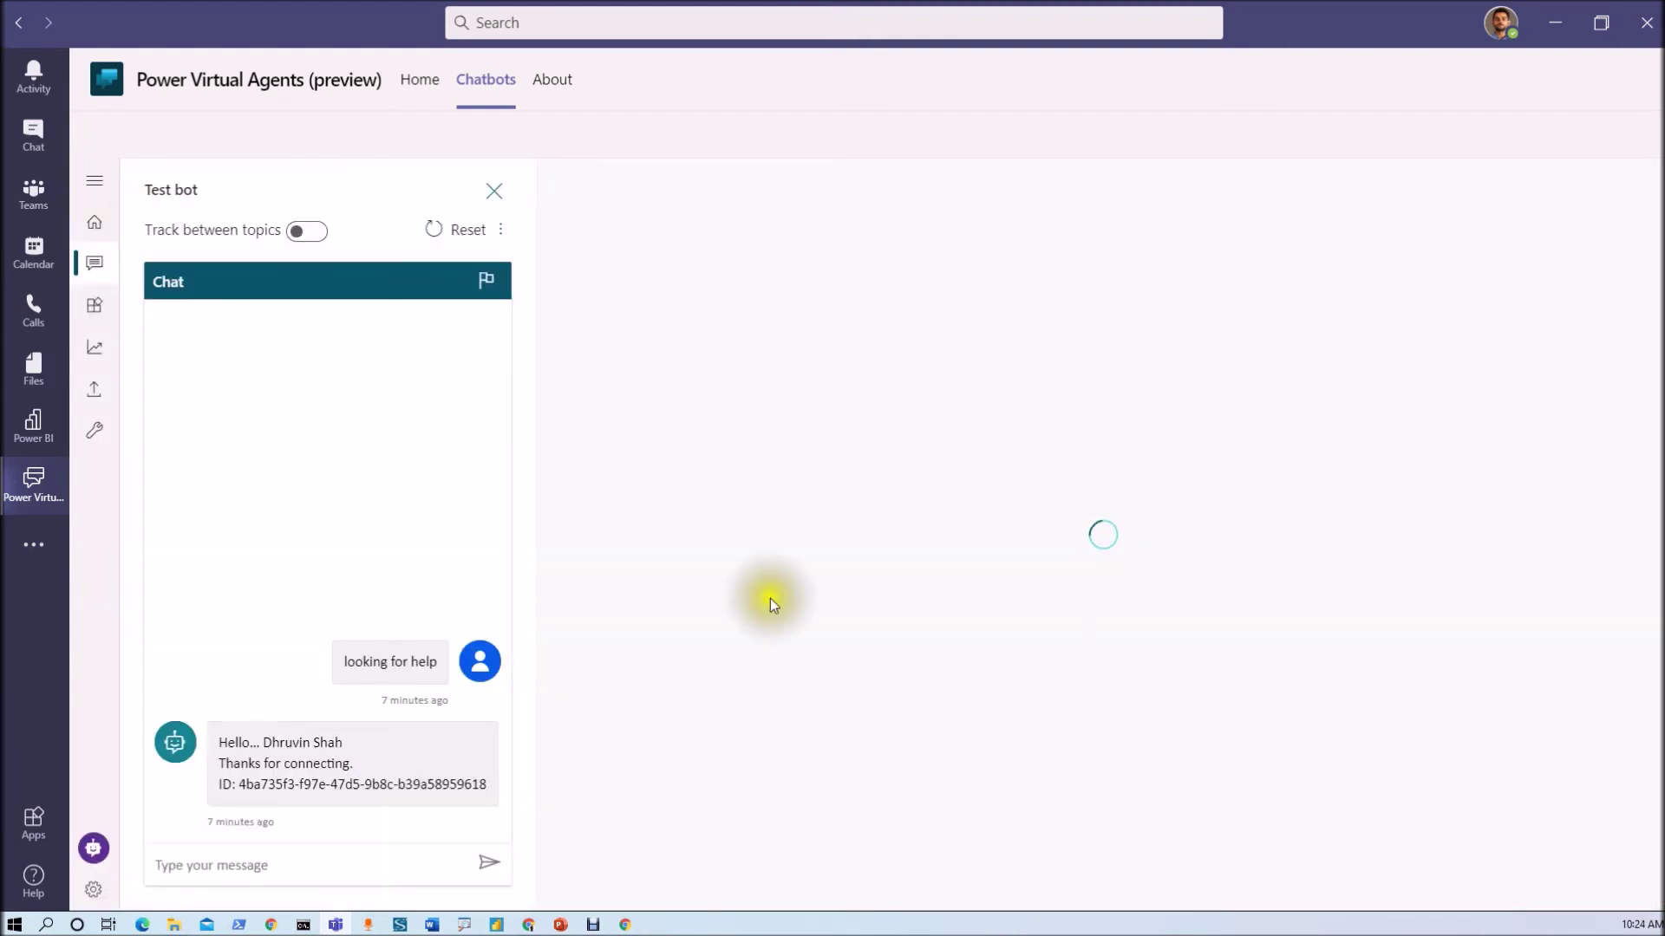
- Insert a call to the UserInfo-Dev flow below the greeting message
click(1100, 542)
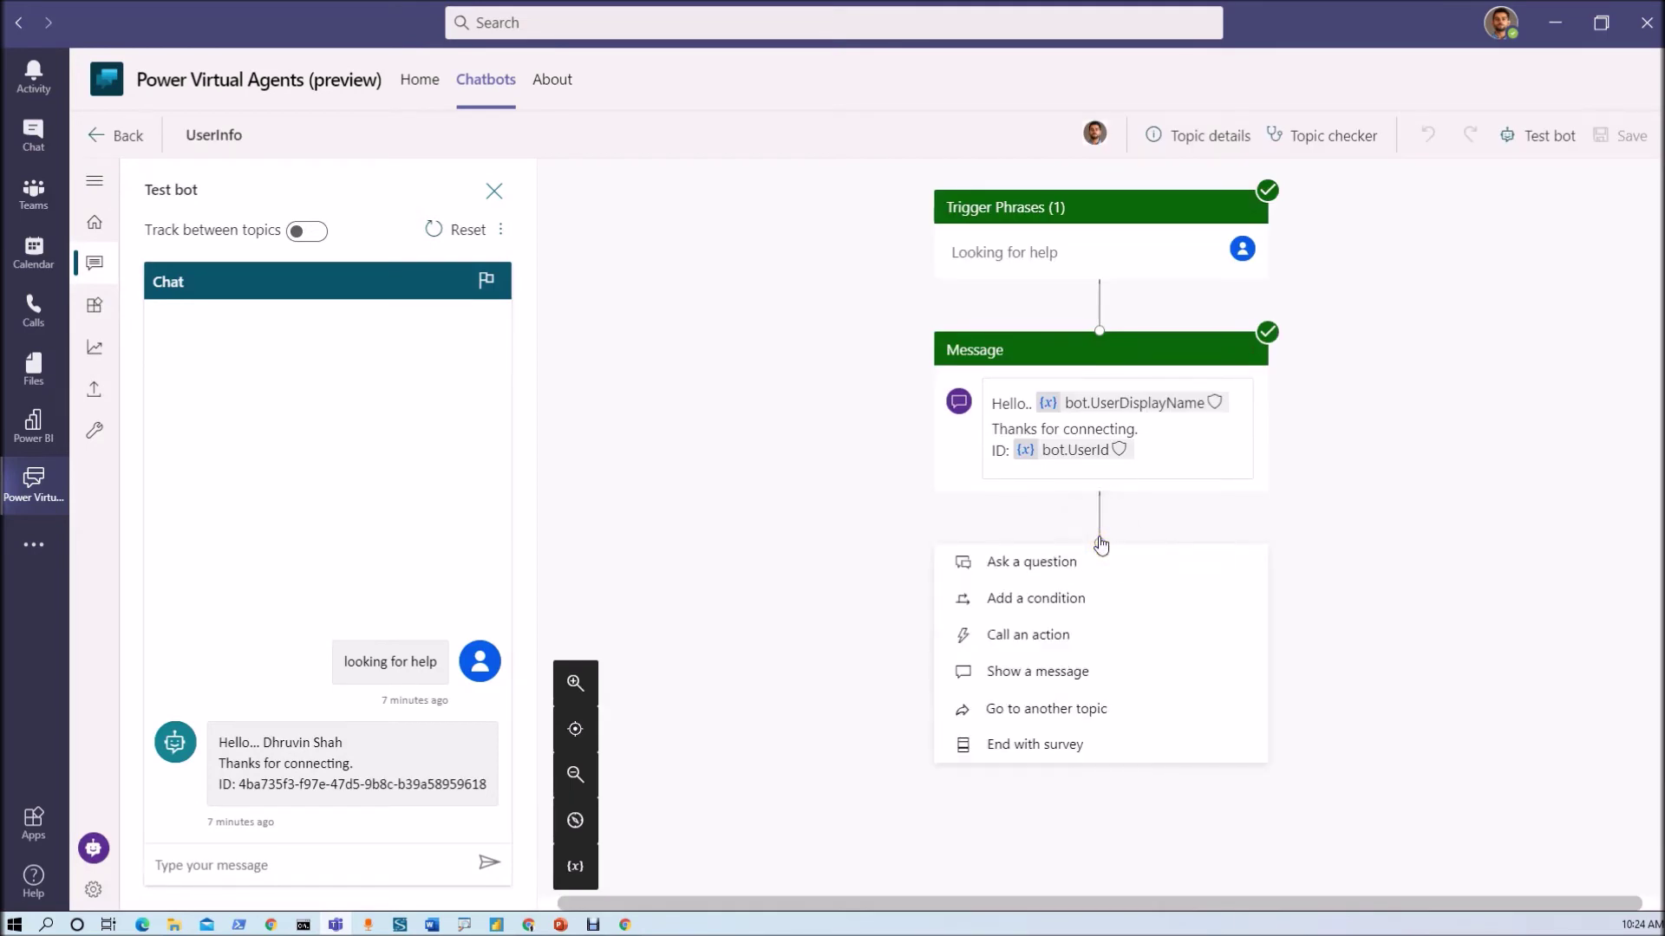
click(1062, 649)
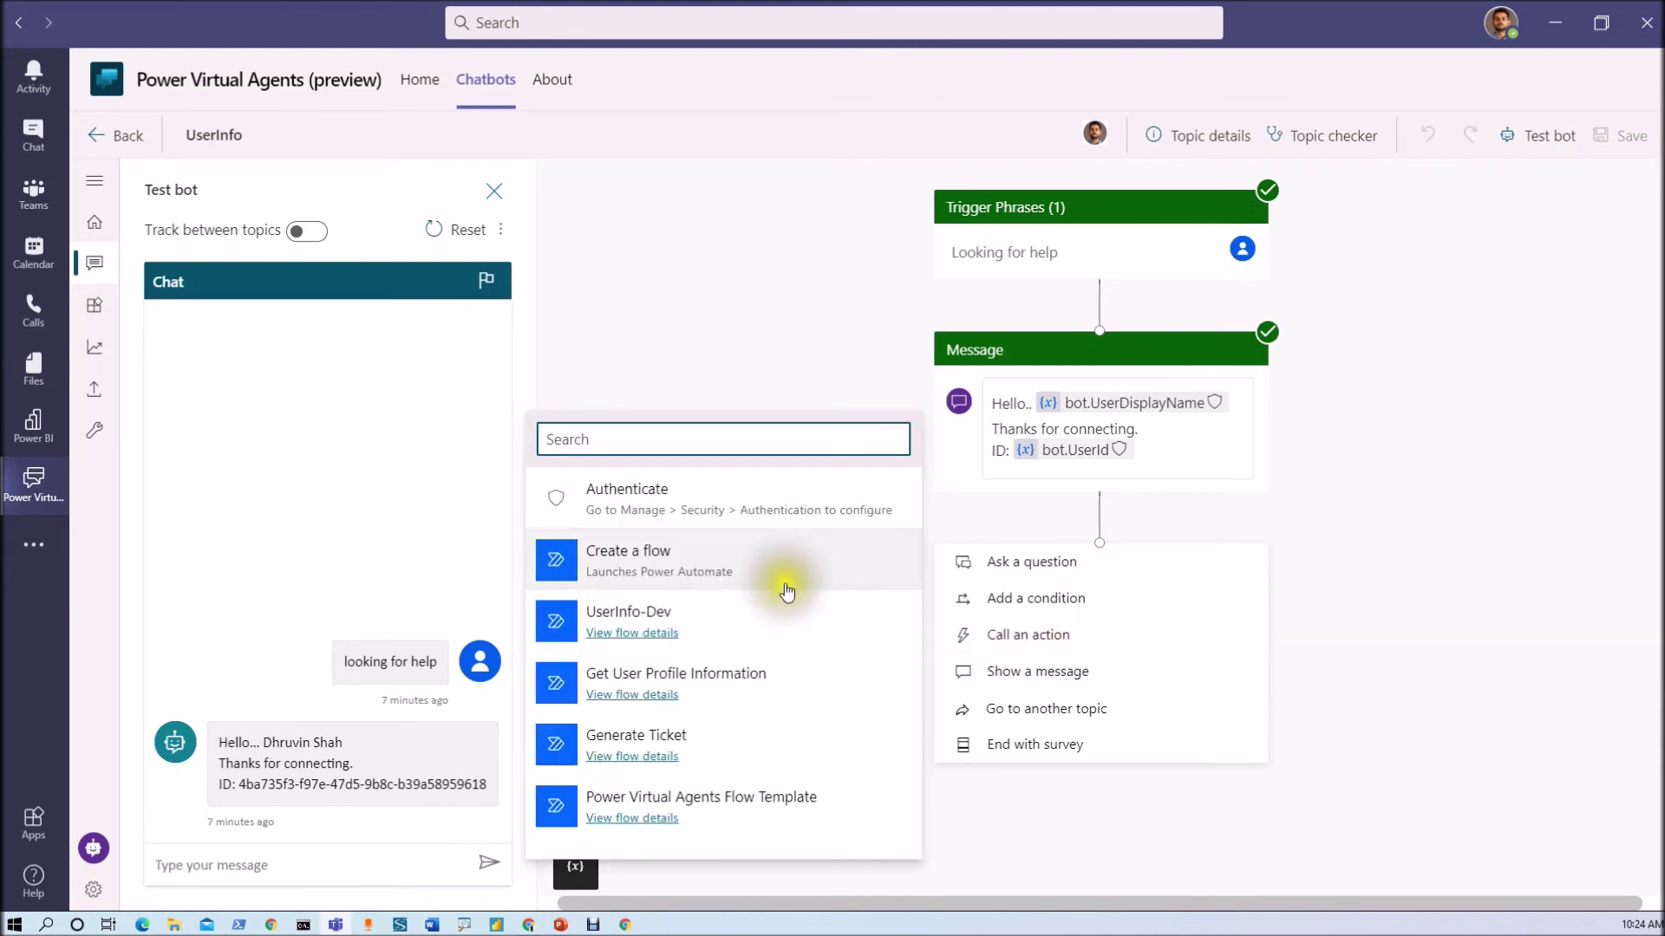
click(785, 629)
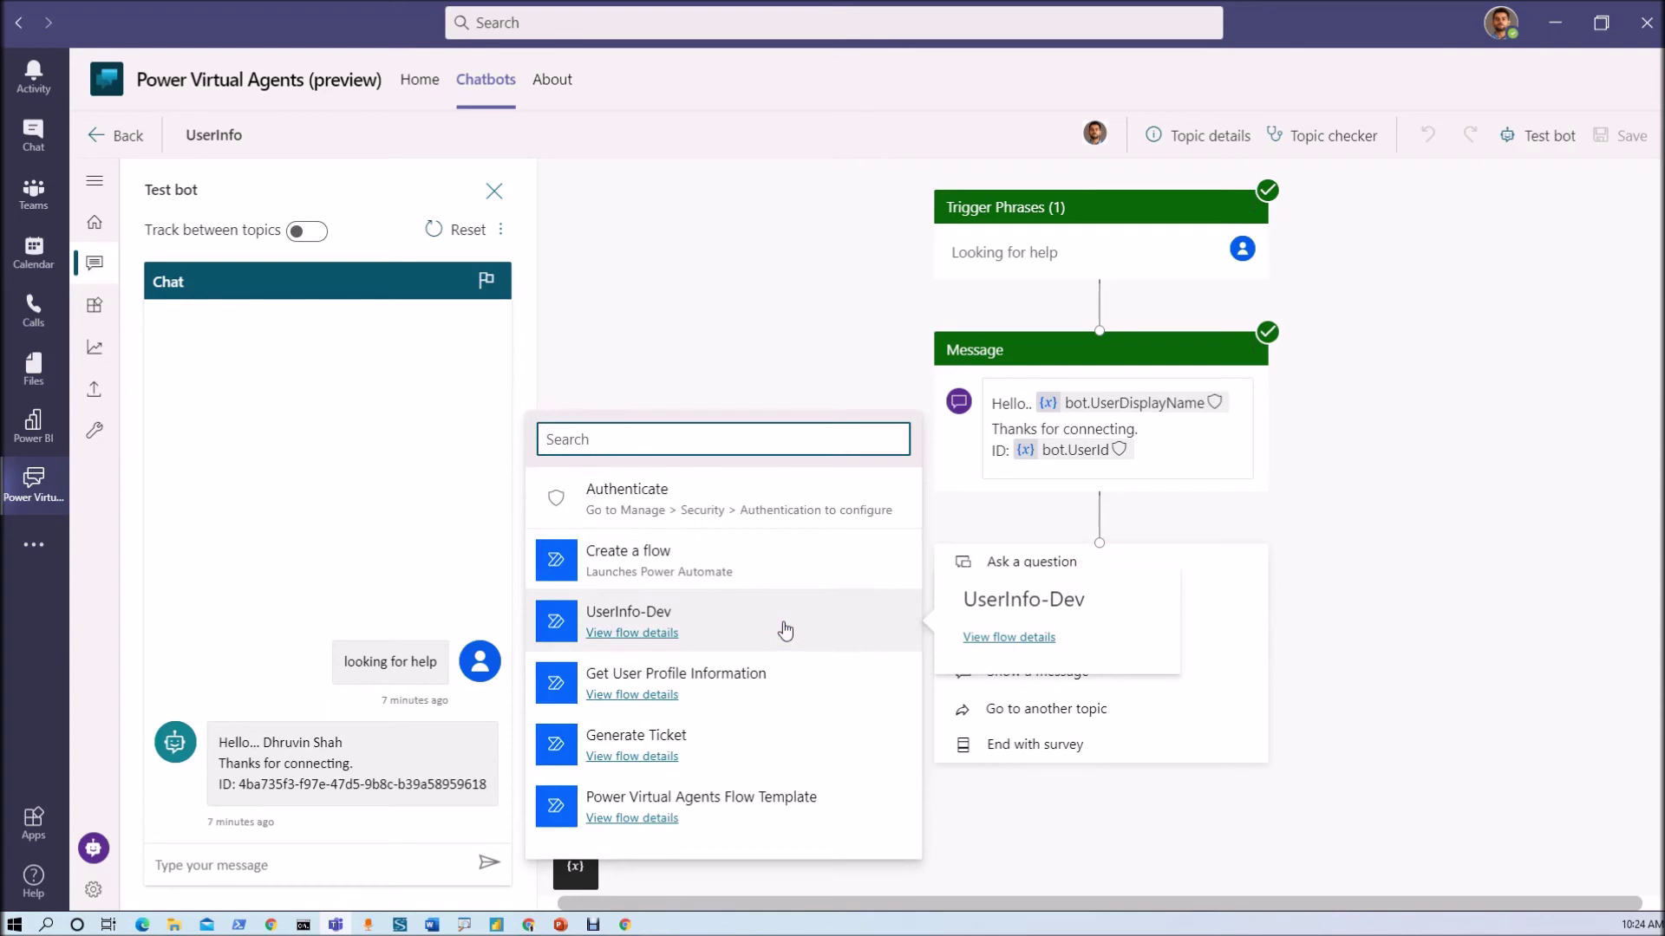
click(785, 630)
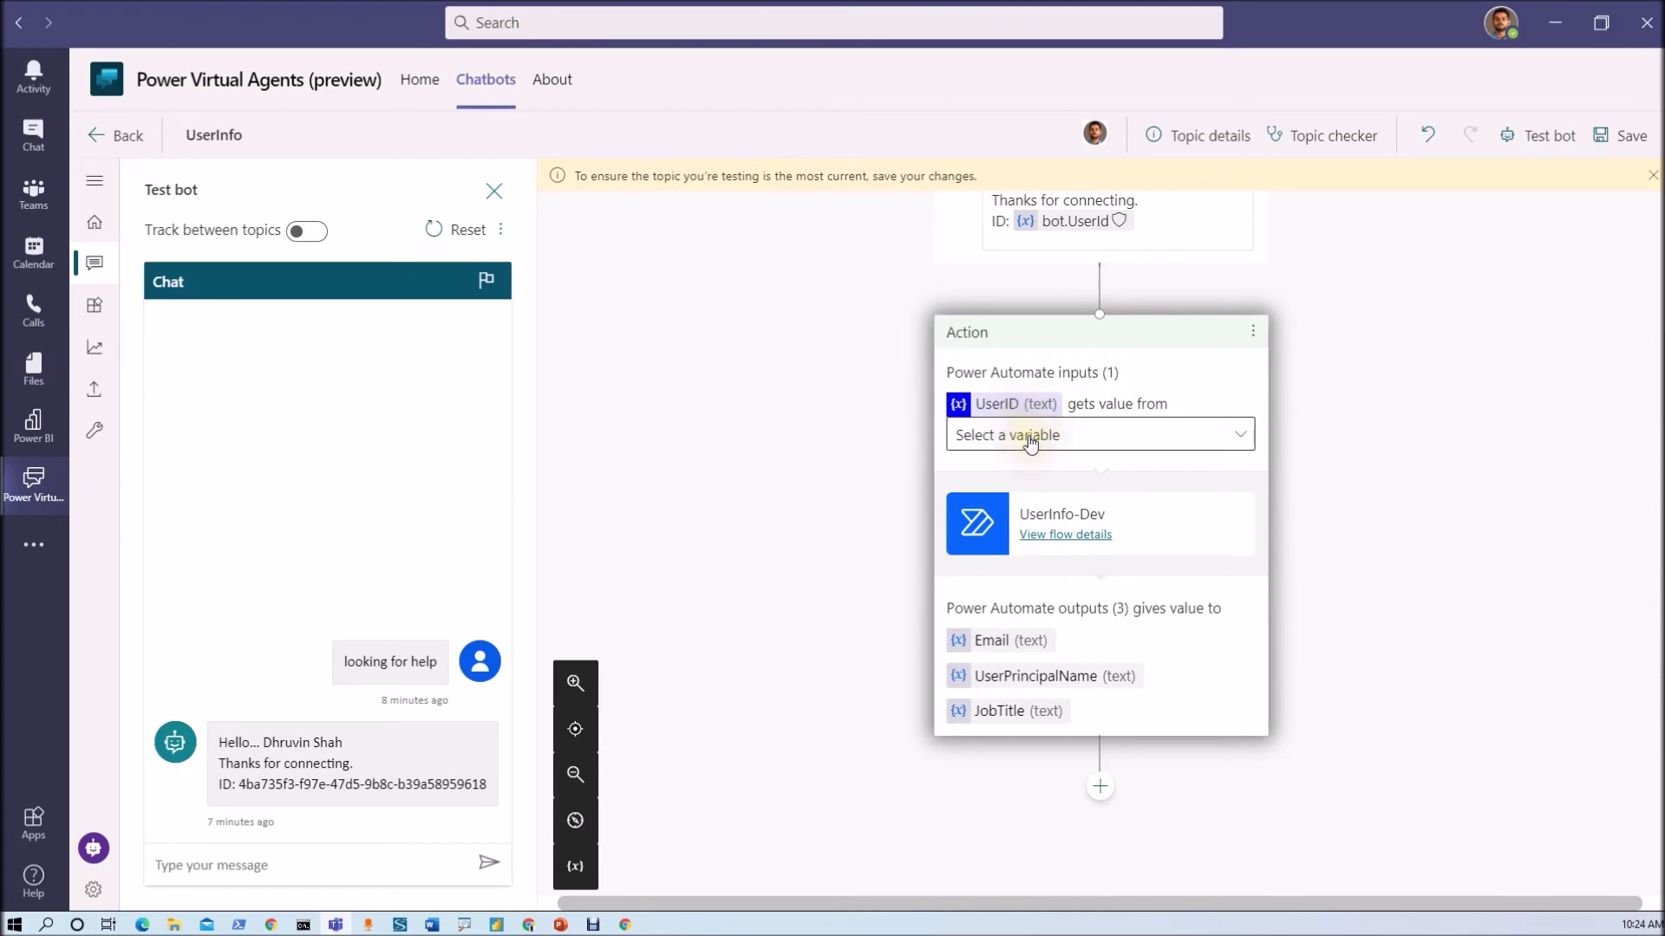
- Pass bot.UserId into the flow's UserID input
click(1030, 441)
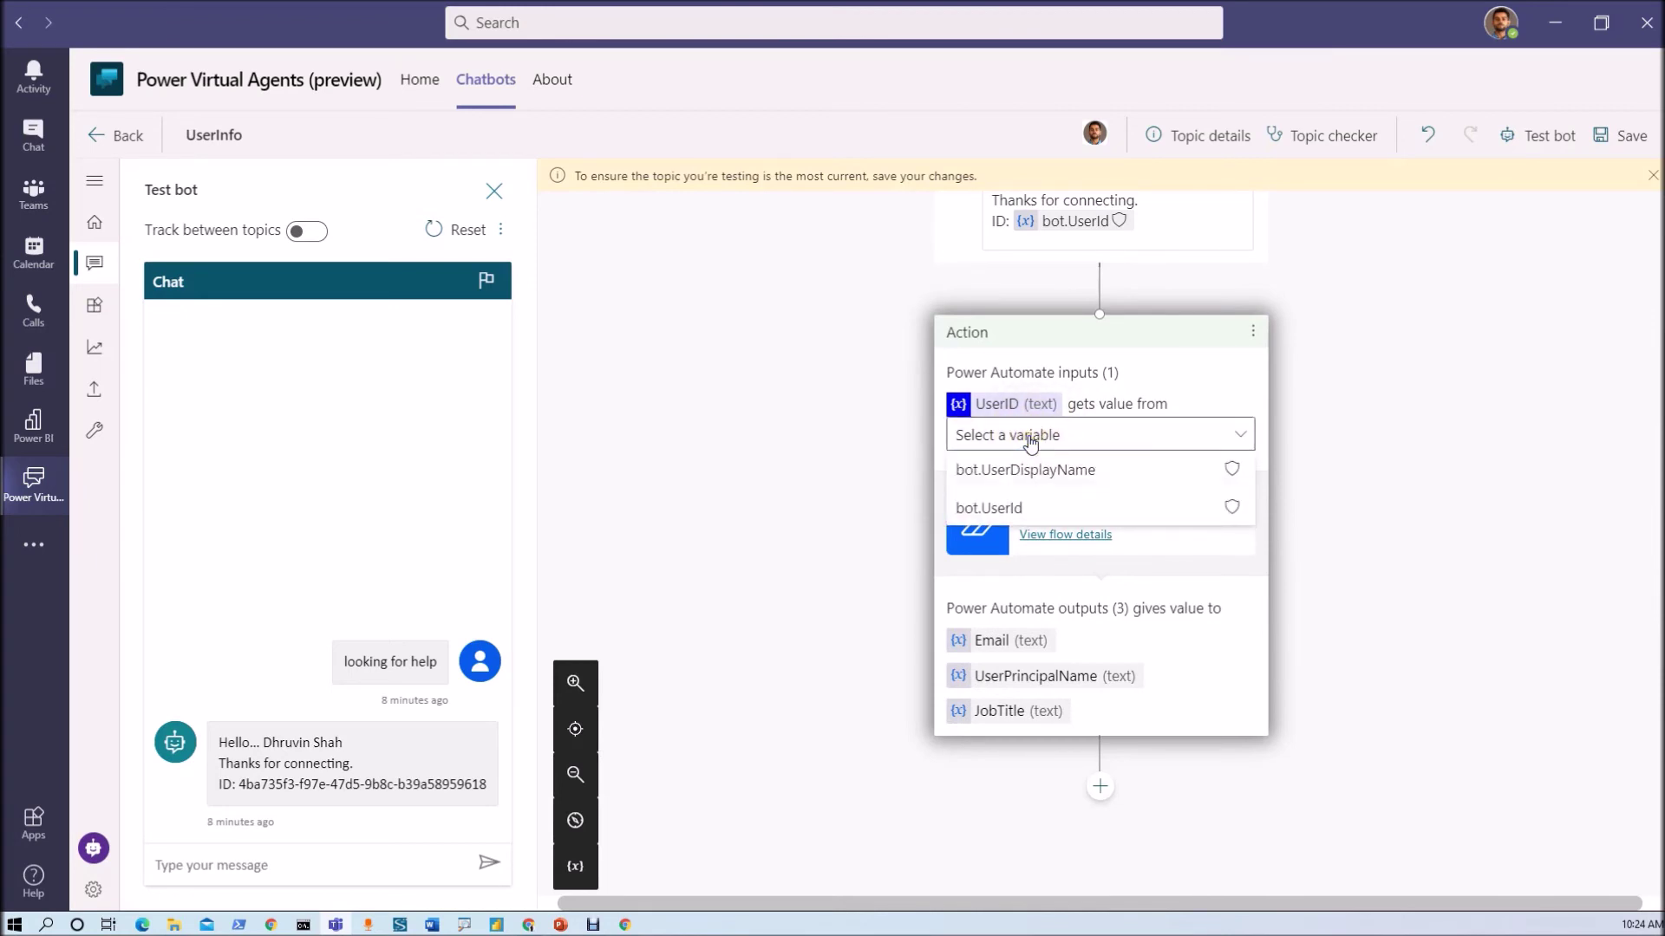
click(1030, 507)
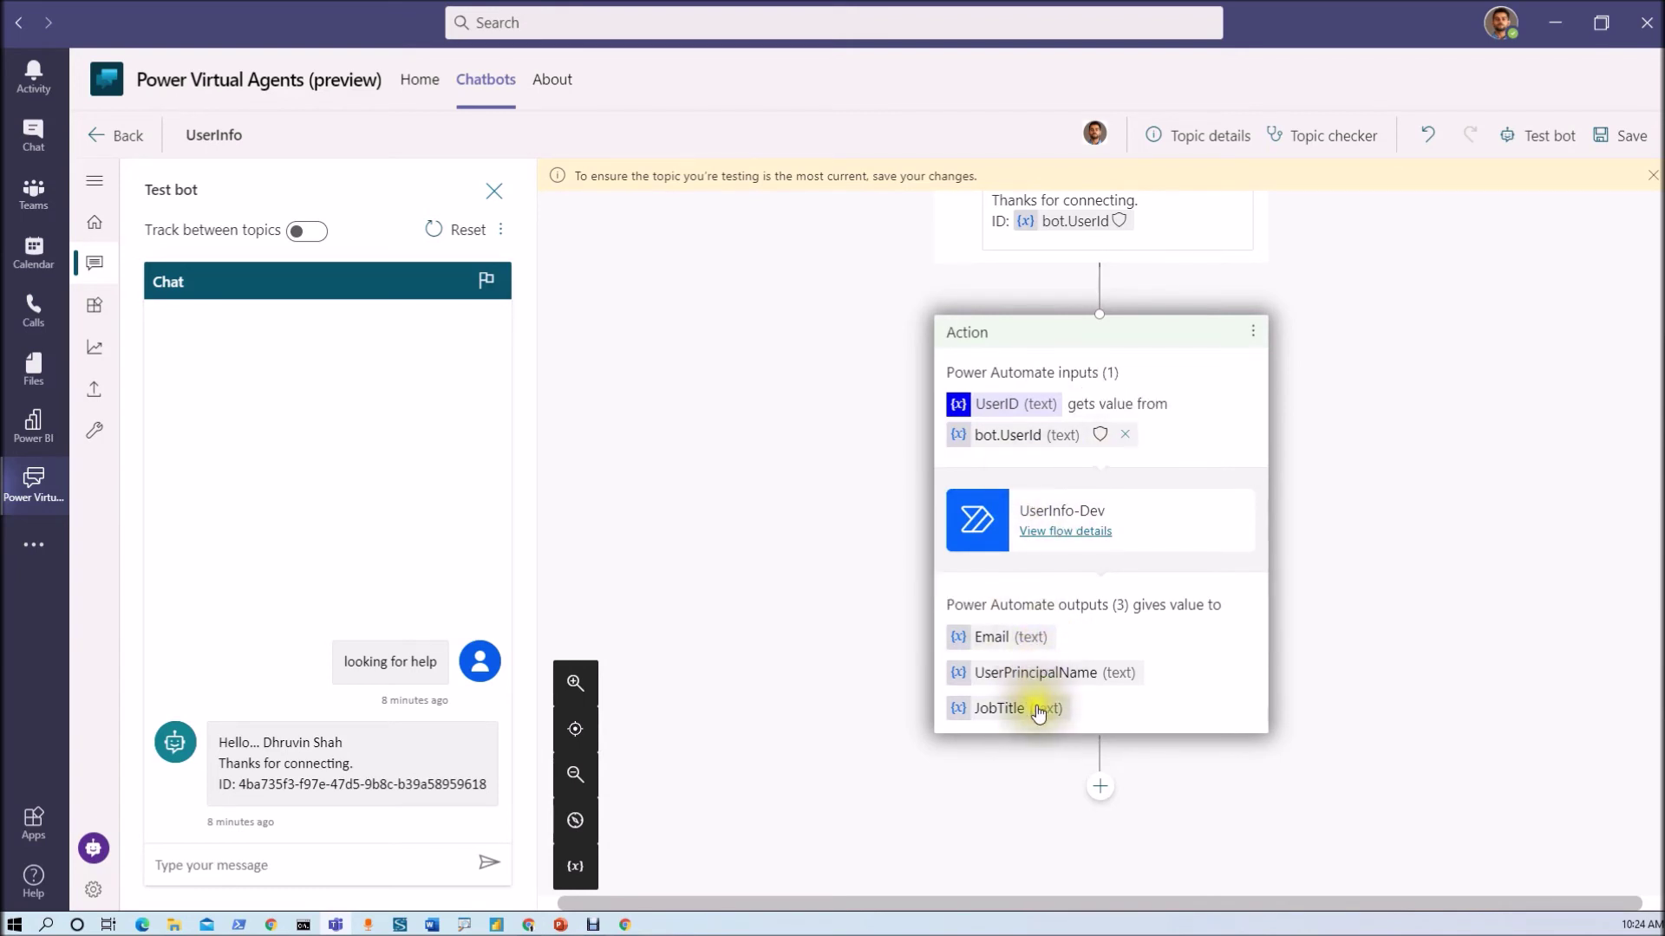
scroll(1040, 668, down, 3)
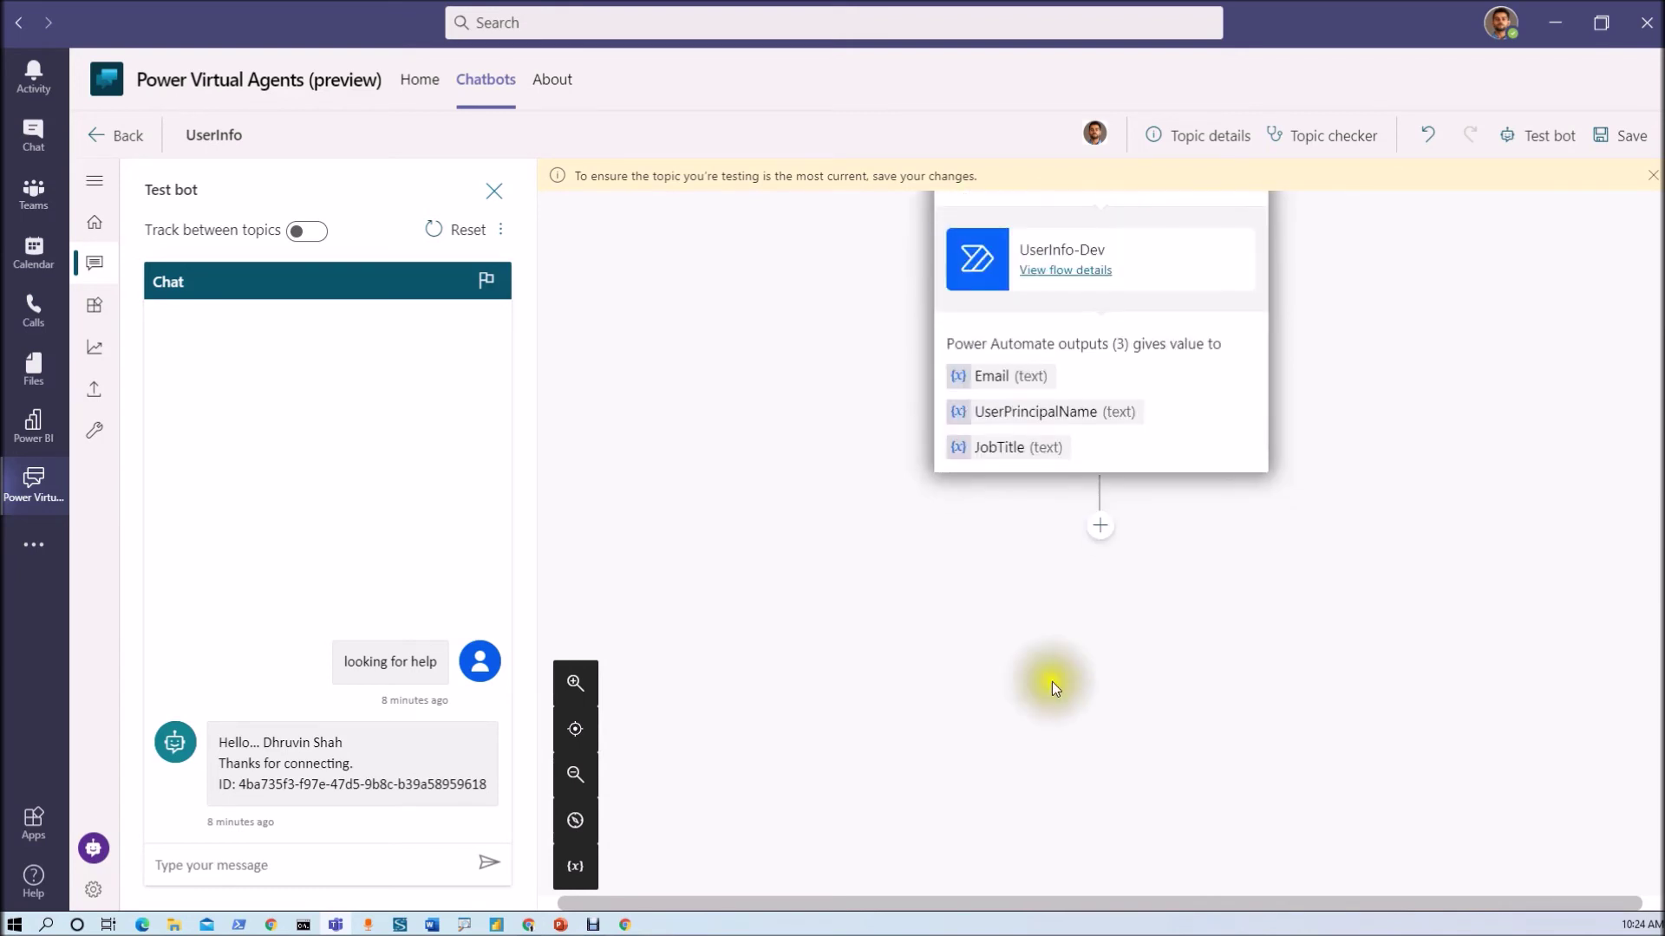
click(1102, 539)
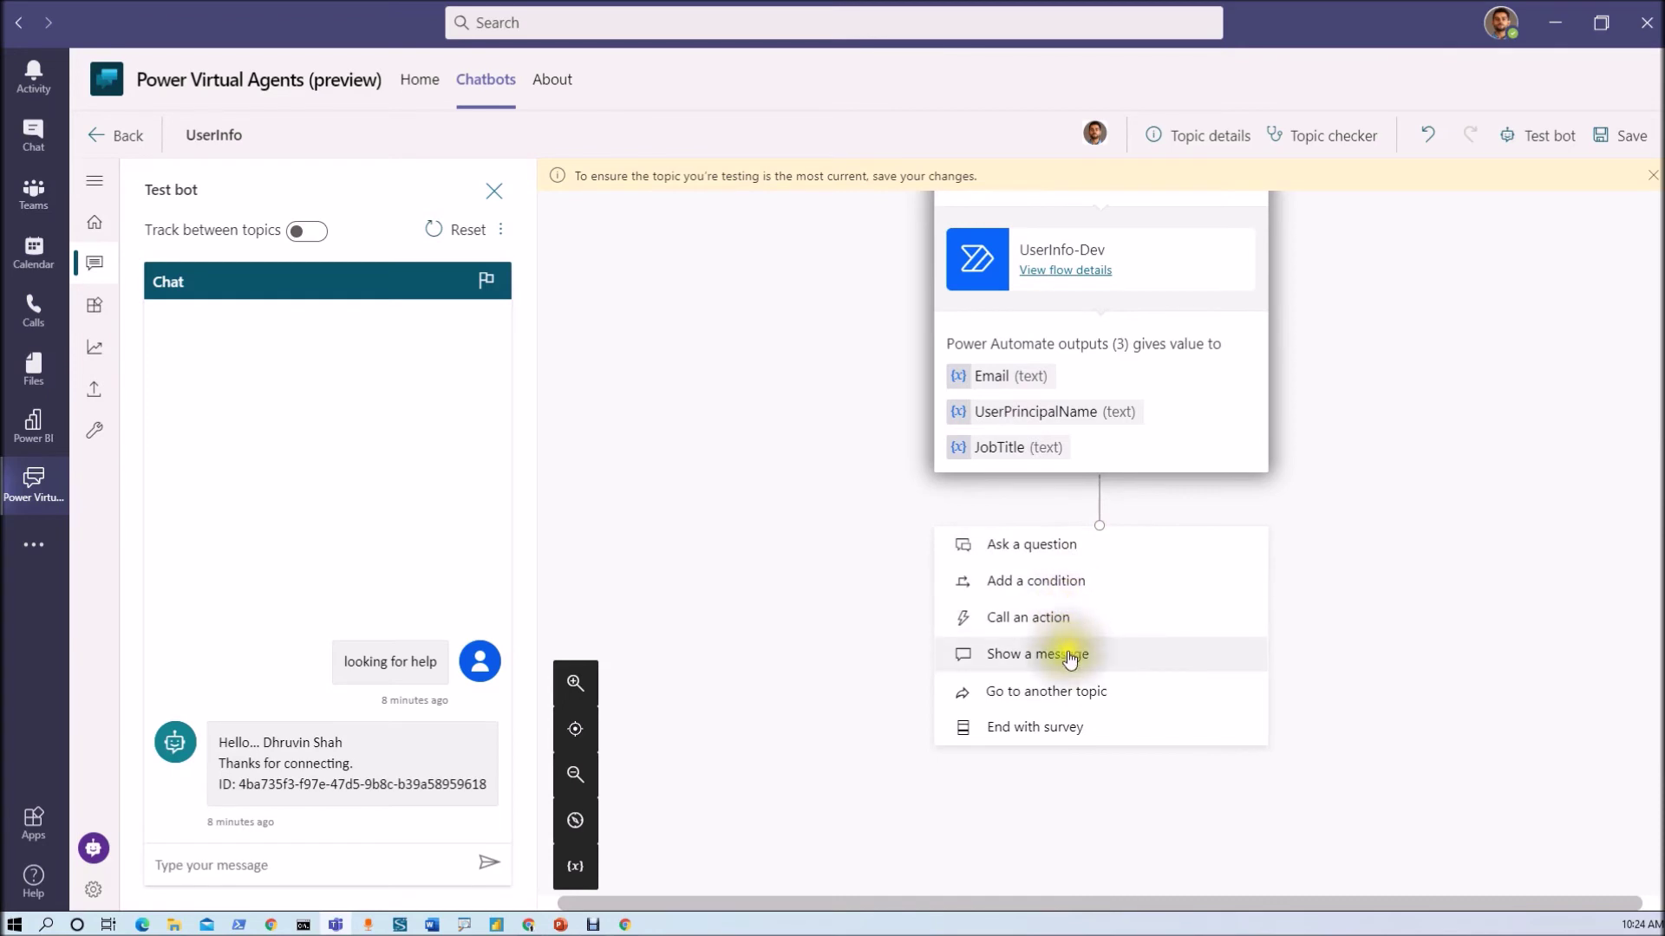
- Add a message node reading 'Your Email is:' followed by the Email variable
click(1070, 657)
click(1060, 611)
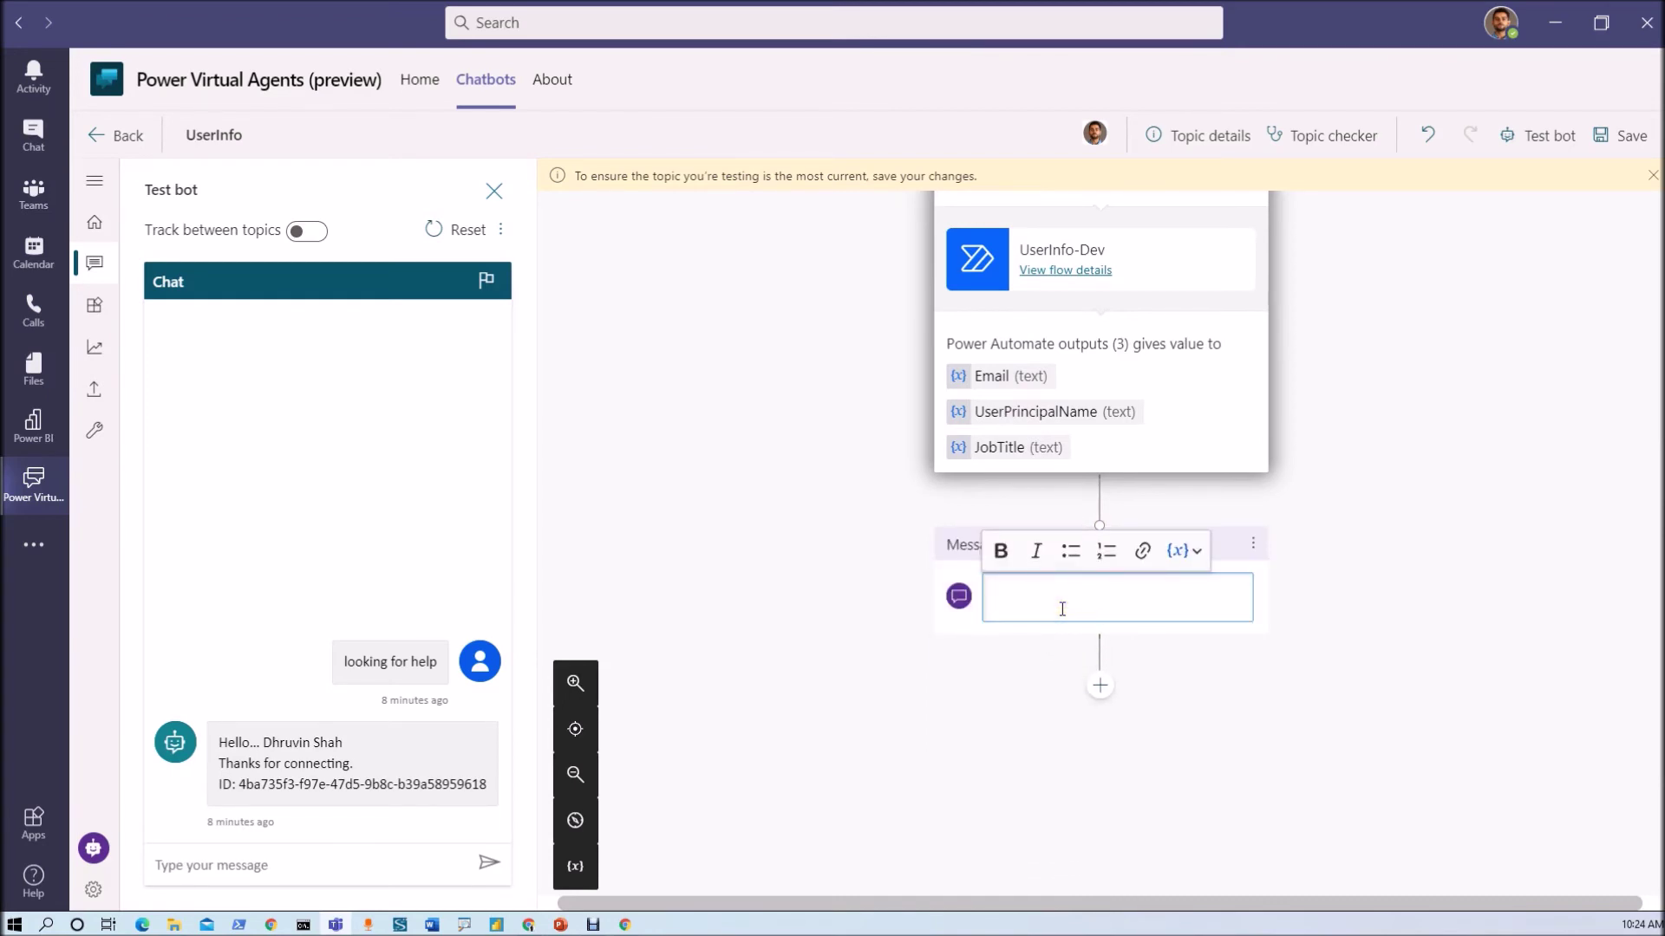
text(Your Ea)
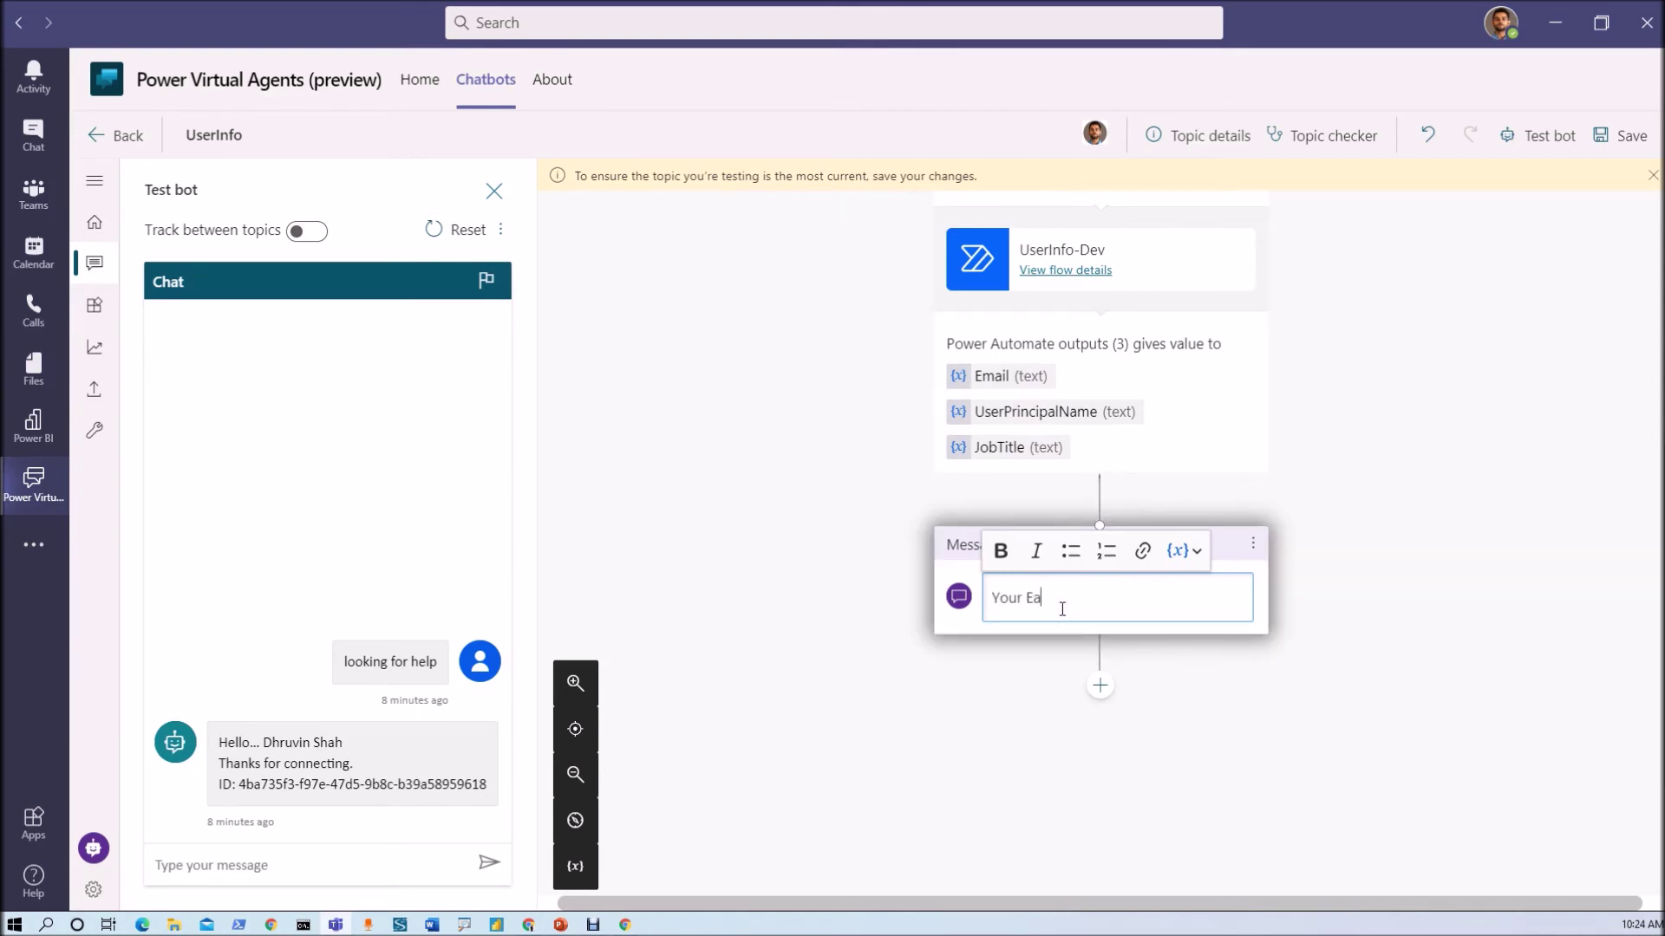
key(BackSpace)
text(mail is:)
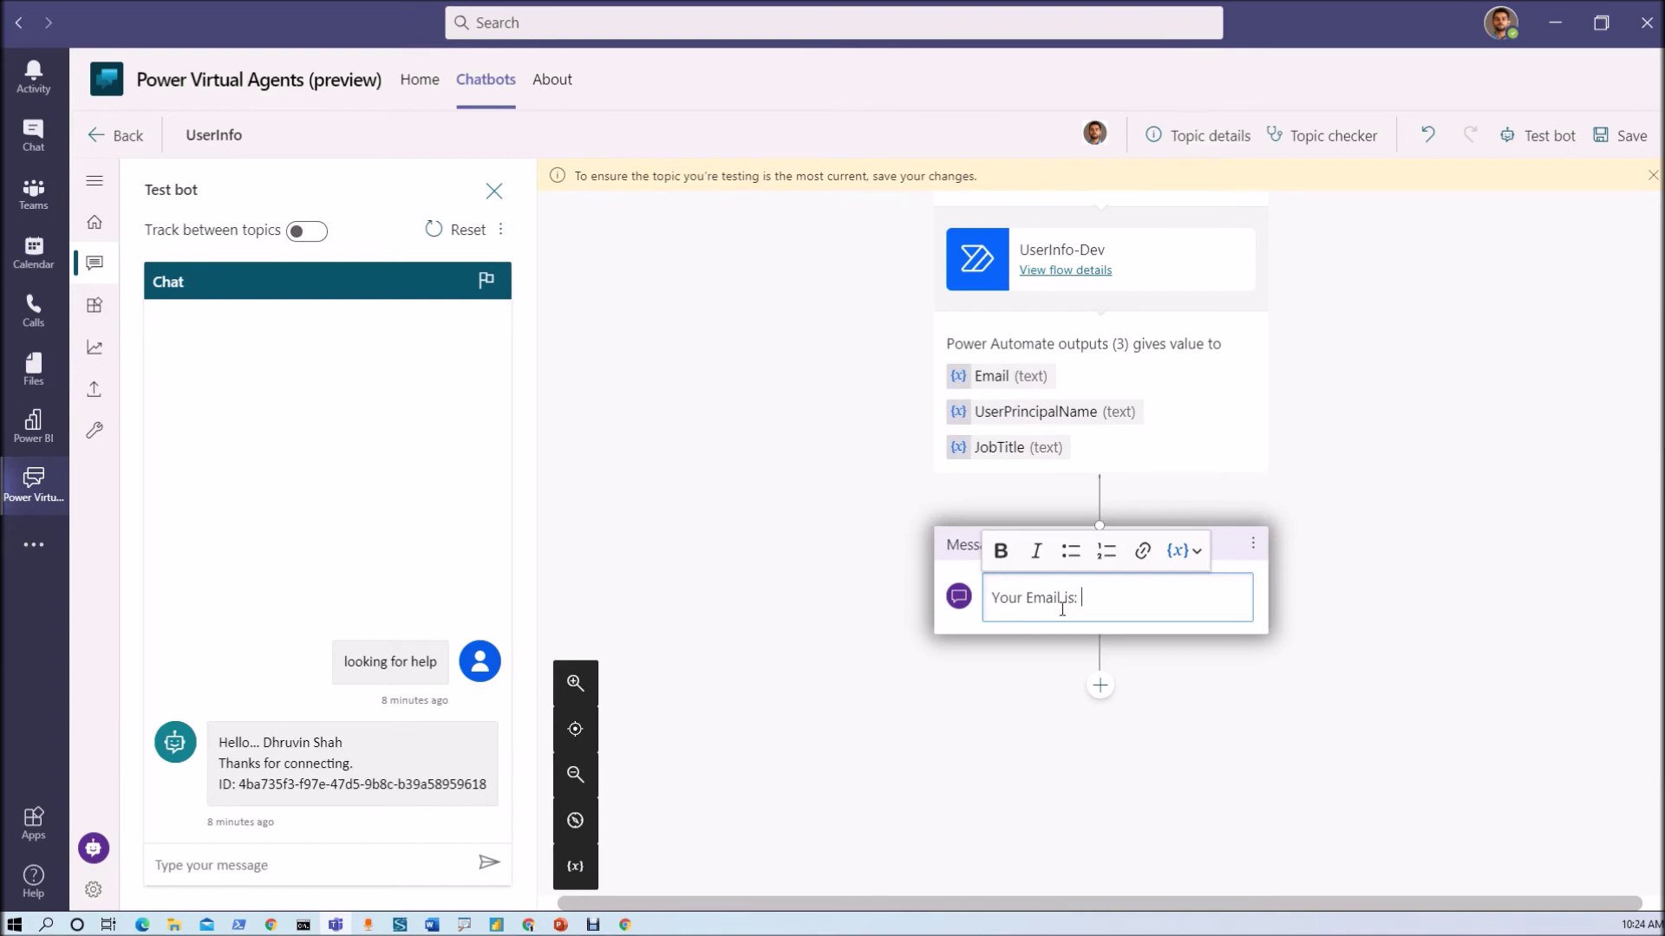
click(1199, 552)
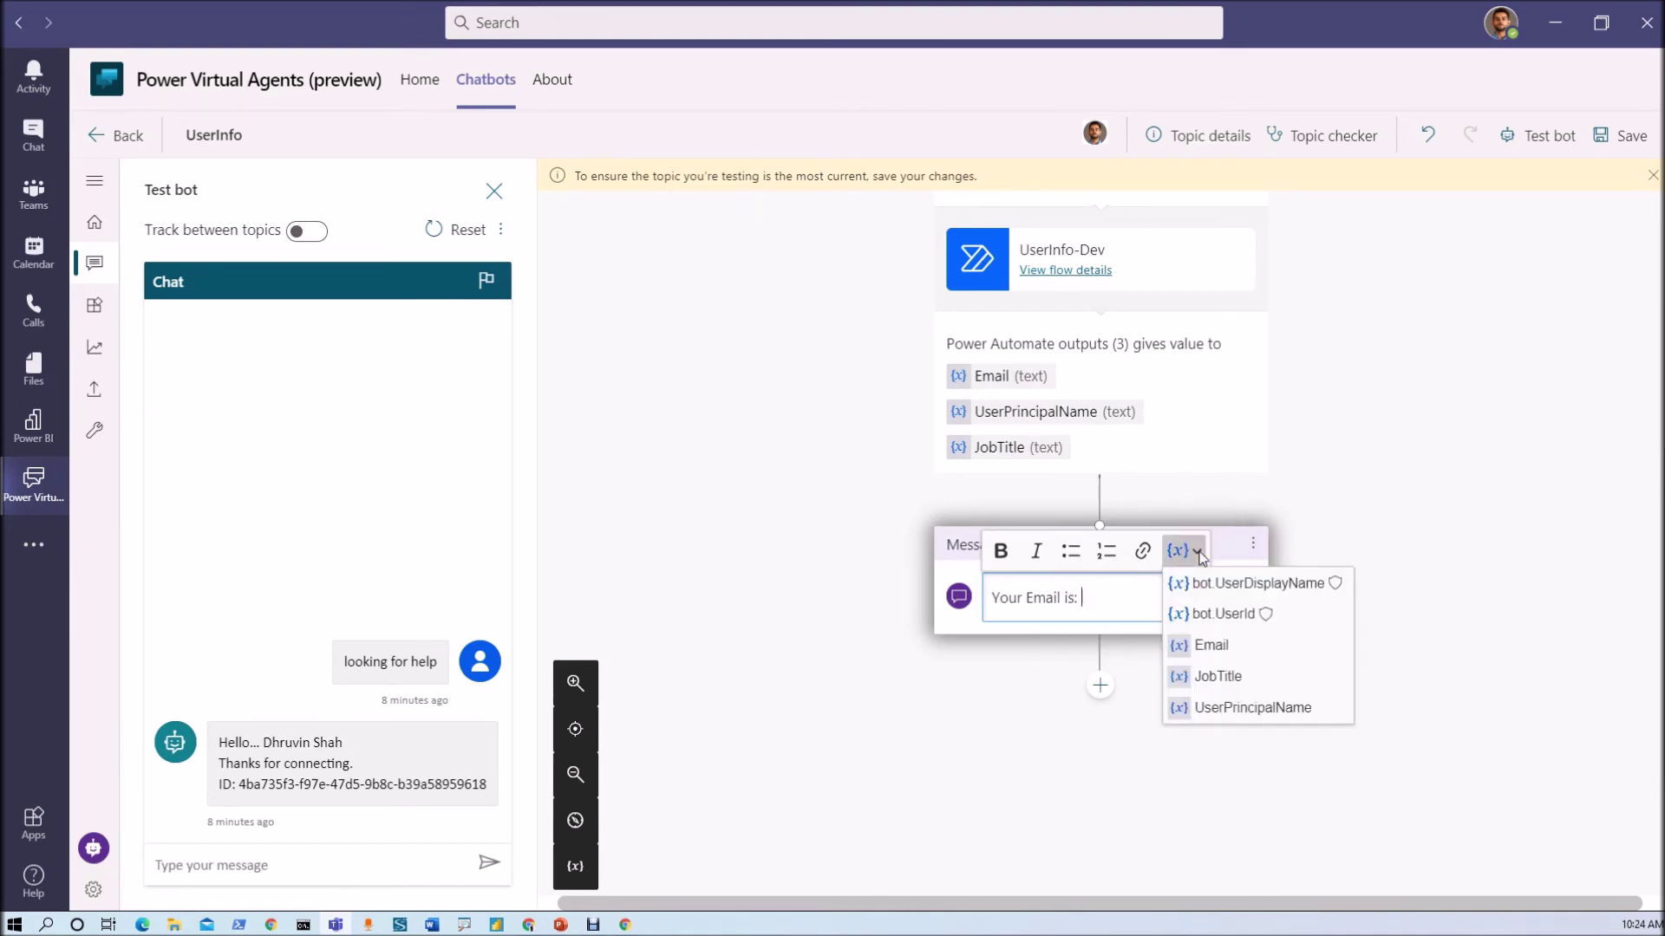
click(1222, 646)
- Add a 'User Principal Name:' line with the UserPrincipalName variable
key(Return)
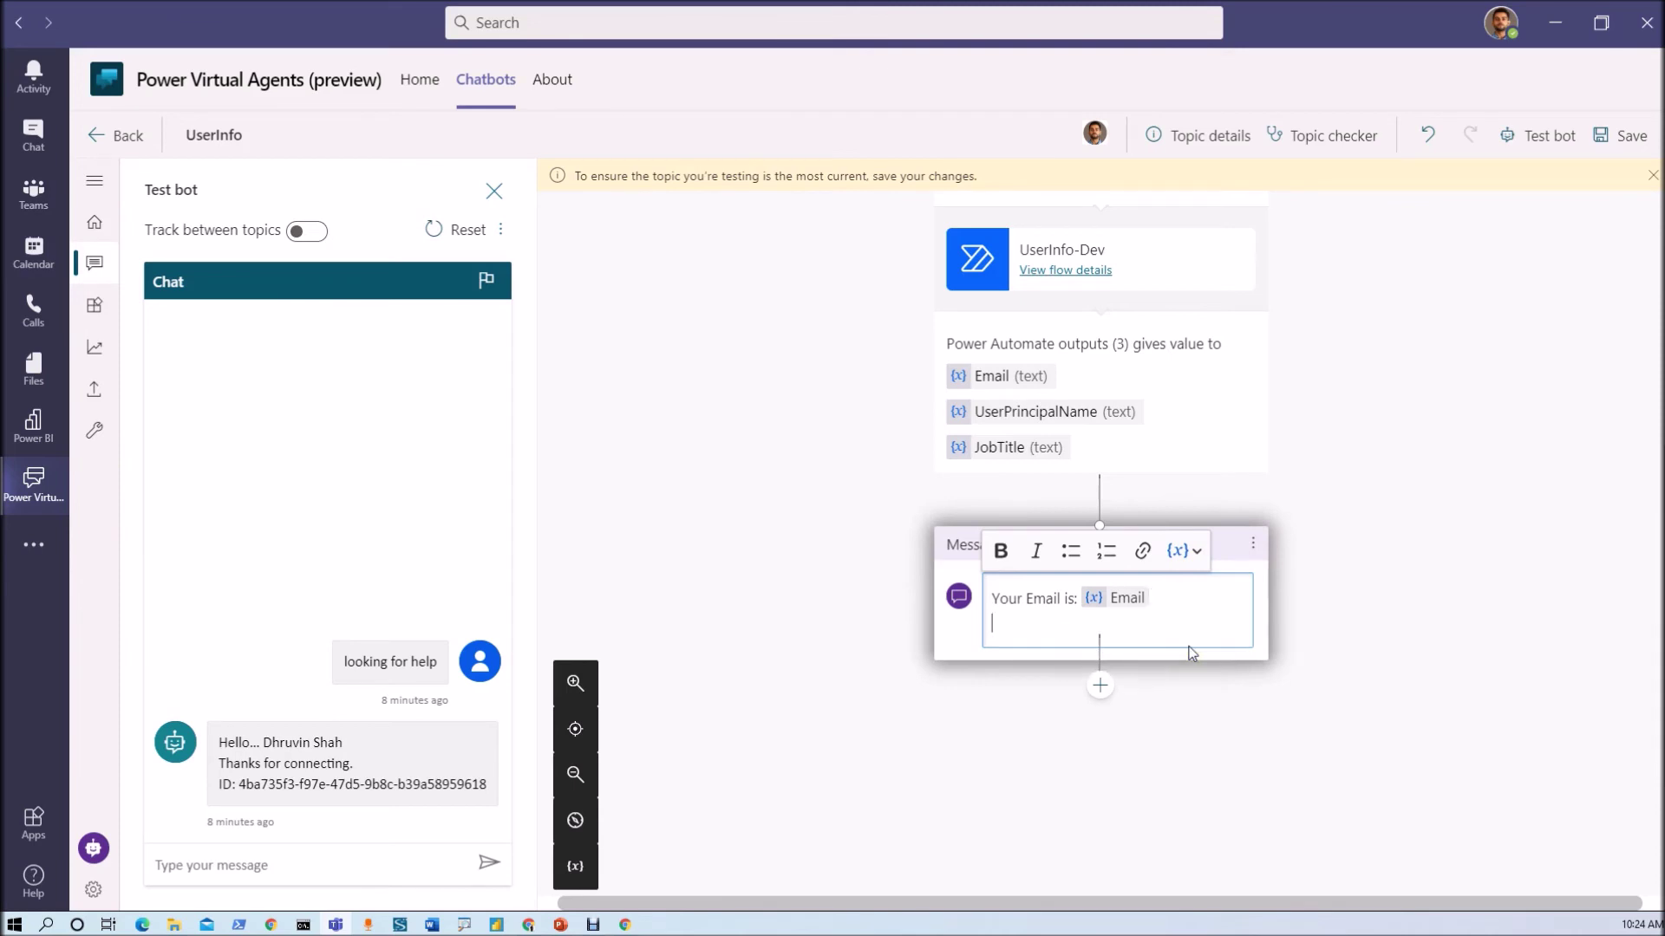
text(User Principa)
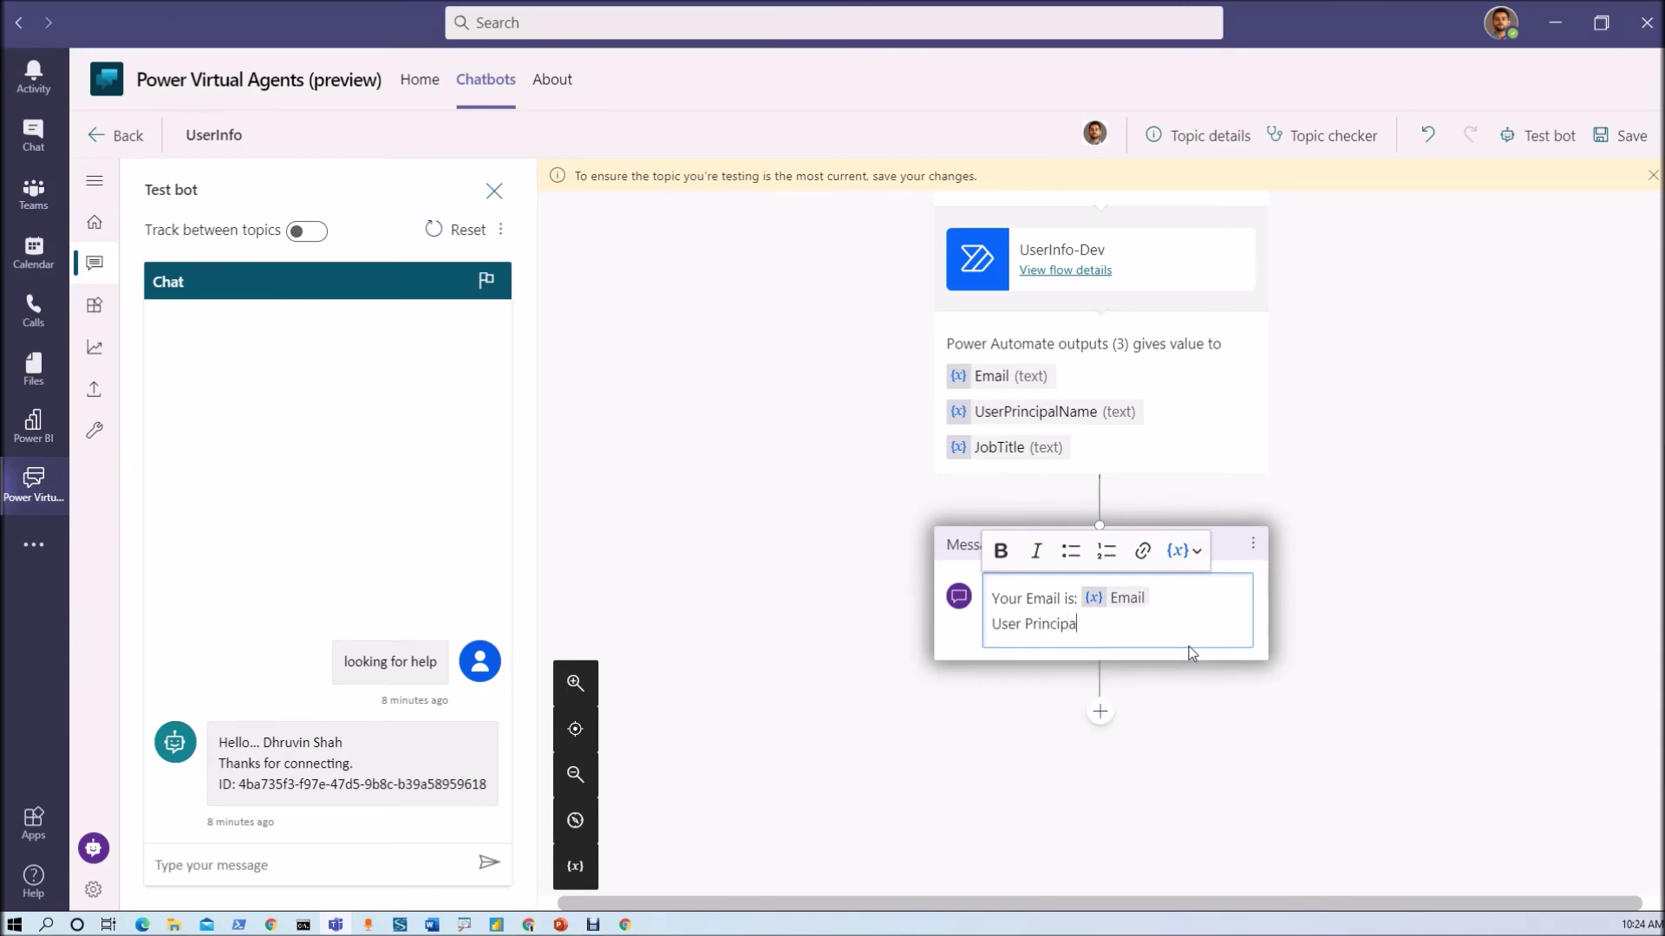
text(l Name:)
click(1275, 596)
click(1195, 553)
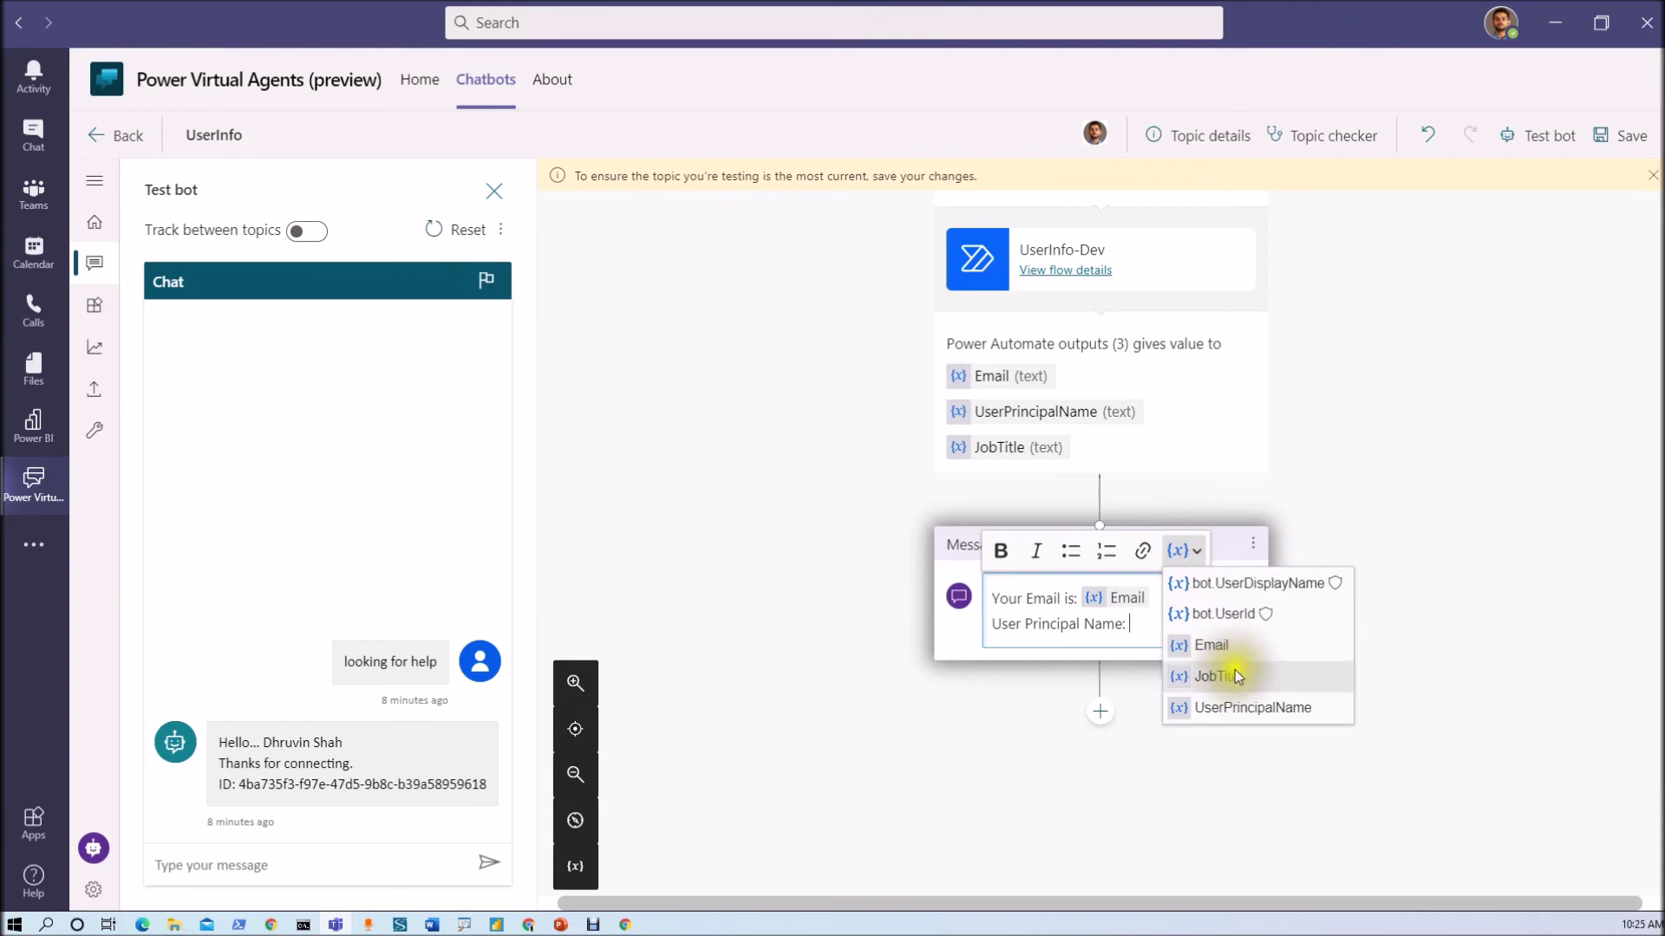
click(1247, 705)
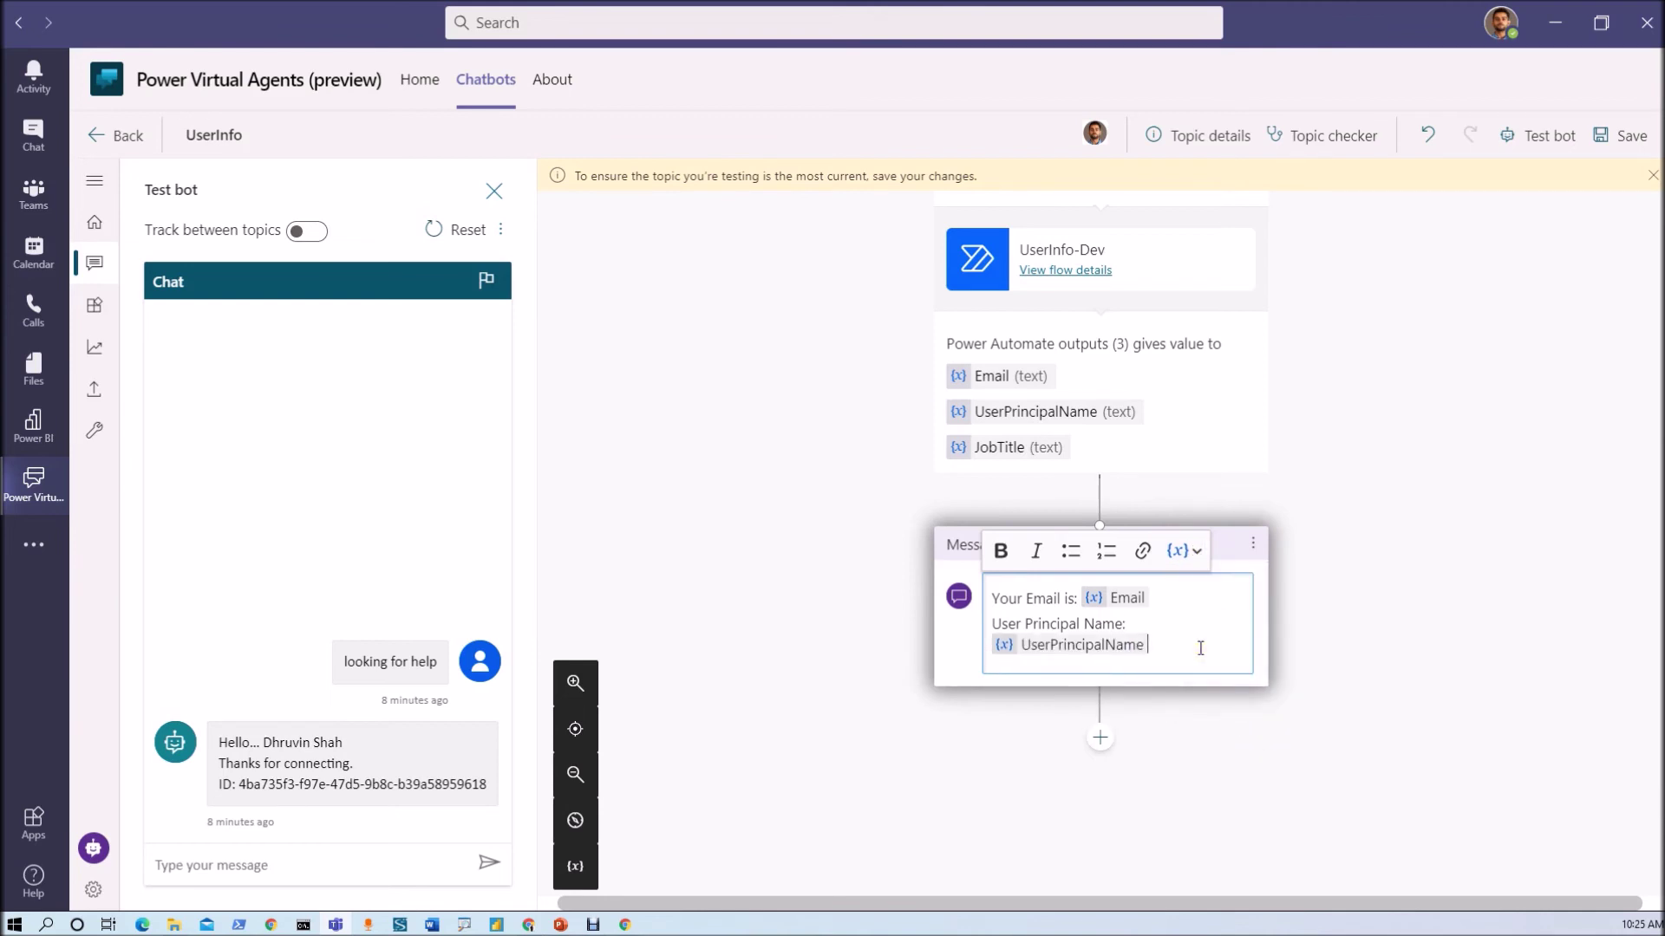
key(Return)
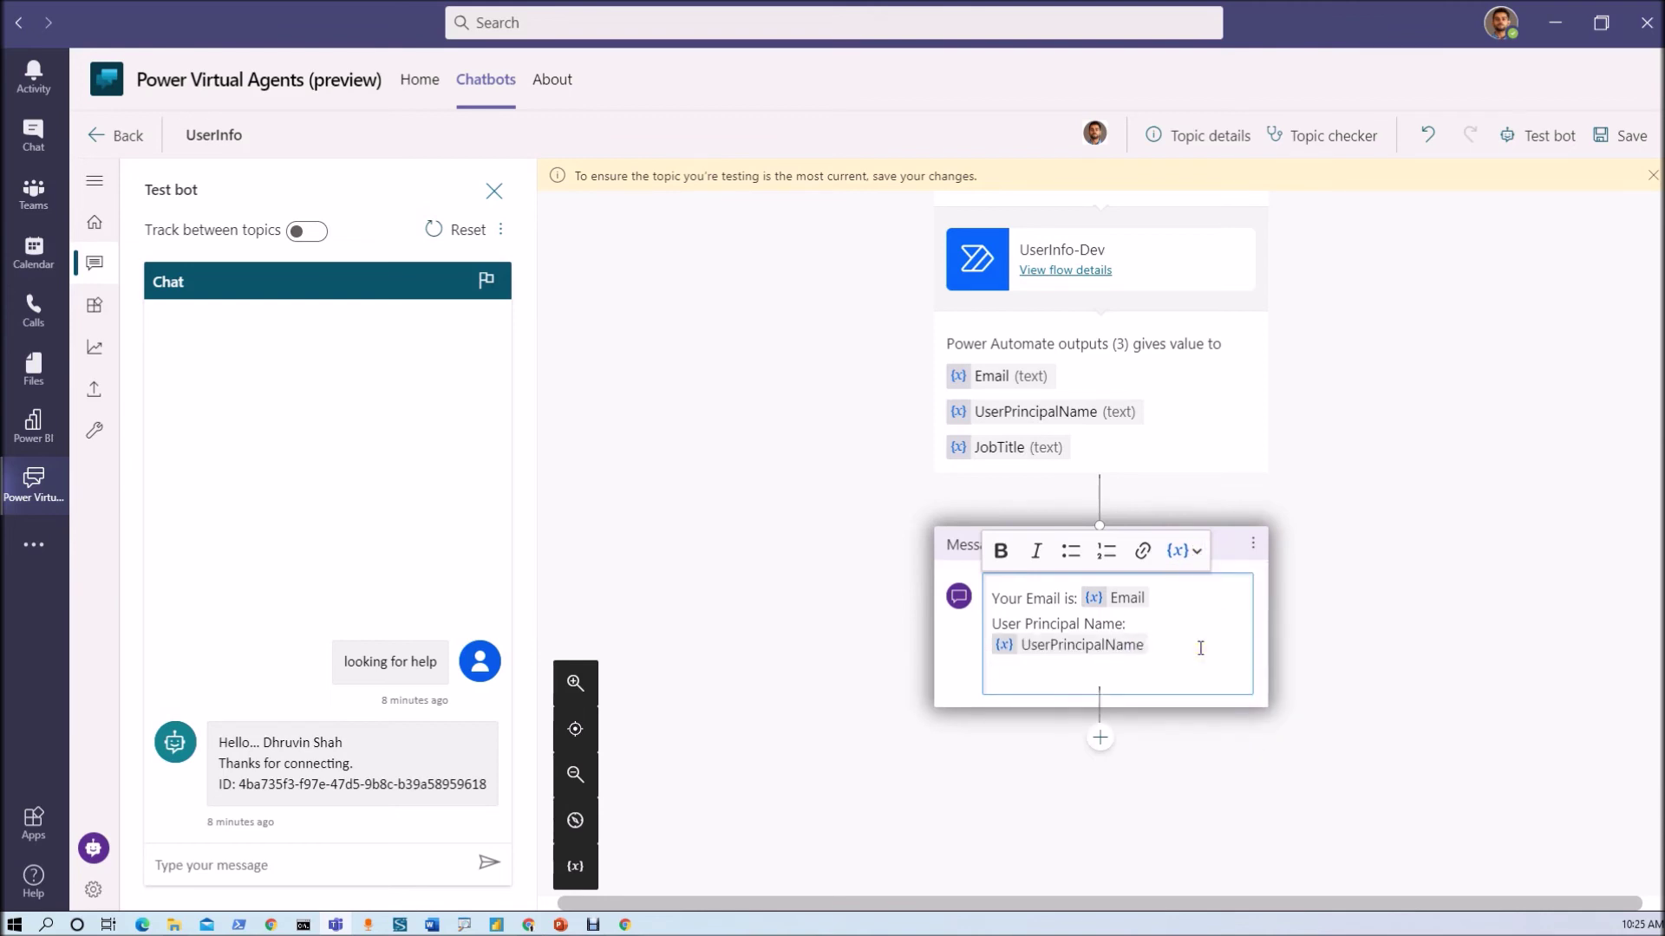
- Add a 'Job Title' line with the JobTitle variable and save the topic
text(Job Title:)
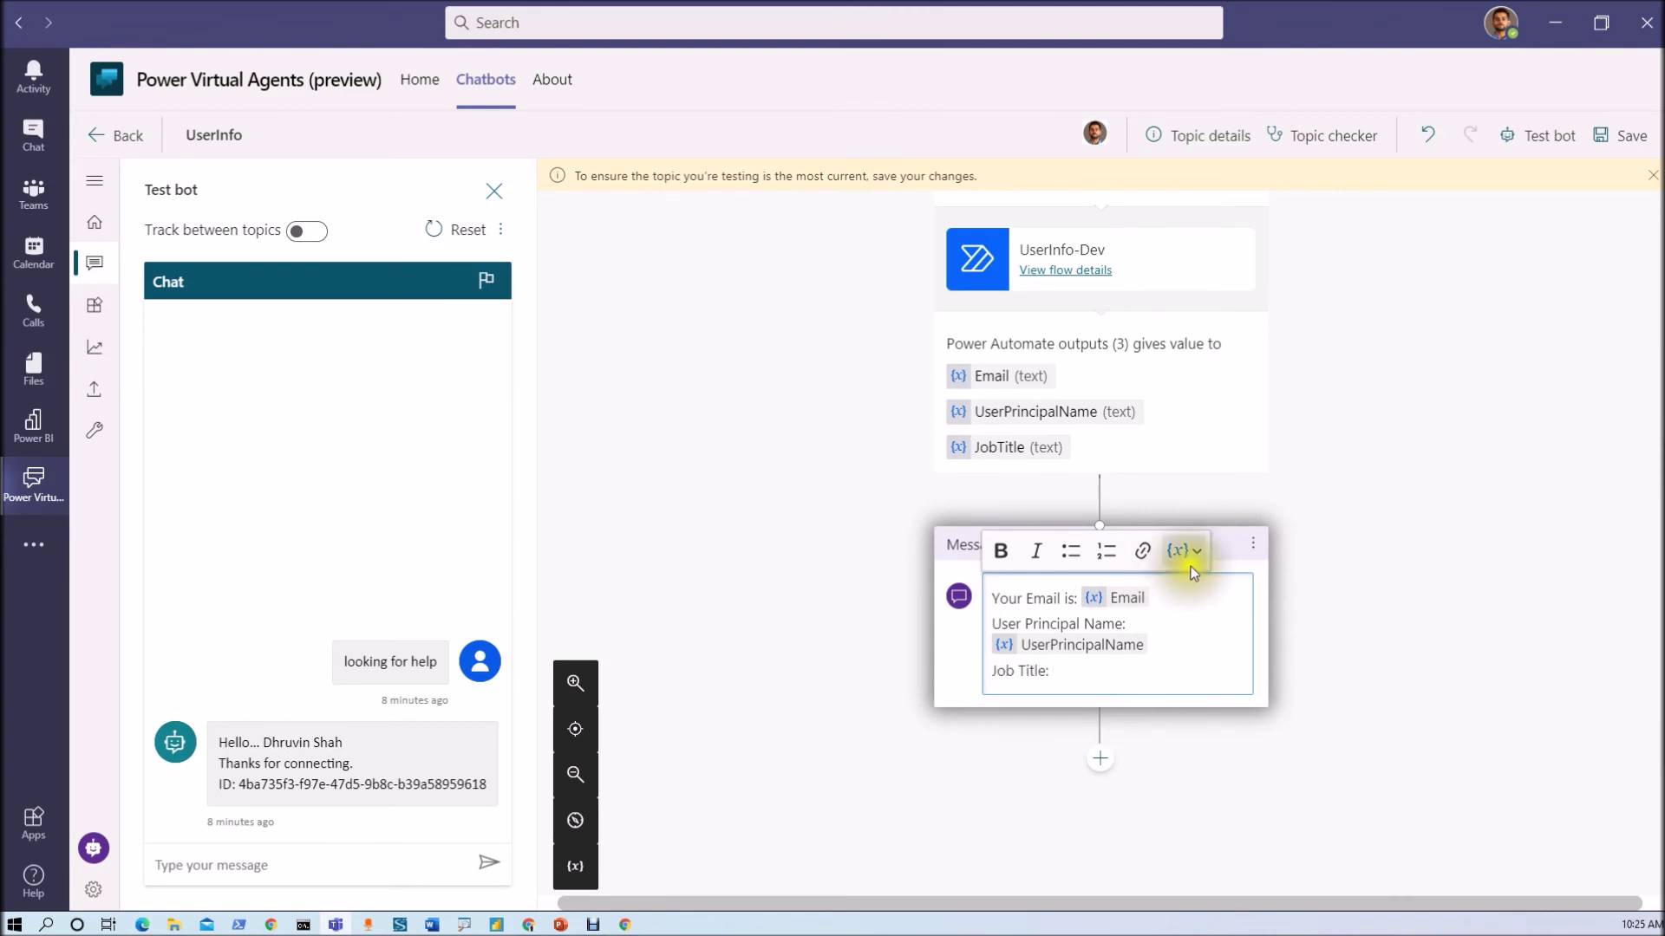
click(1190, 555)
click(1213, 677)
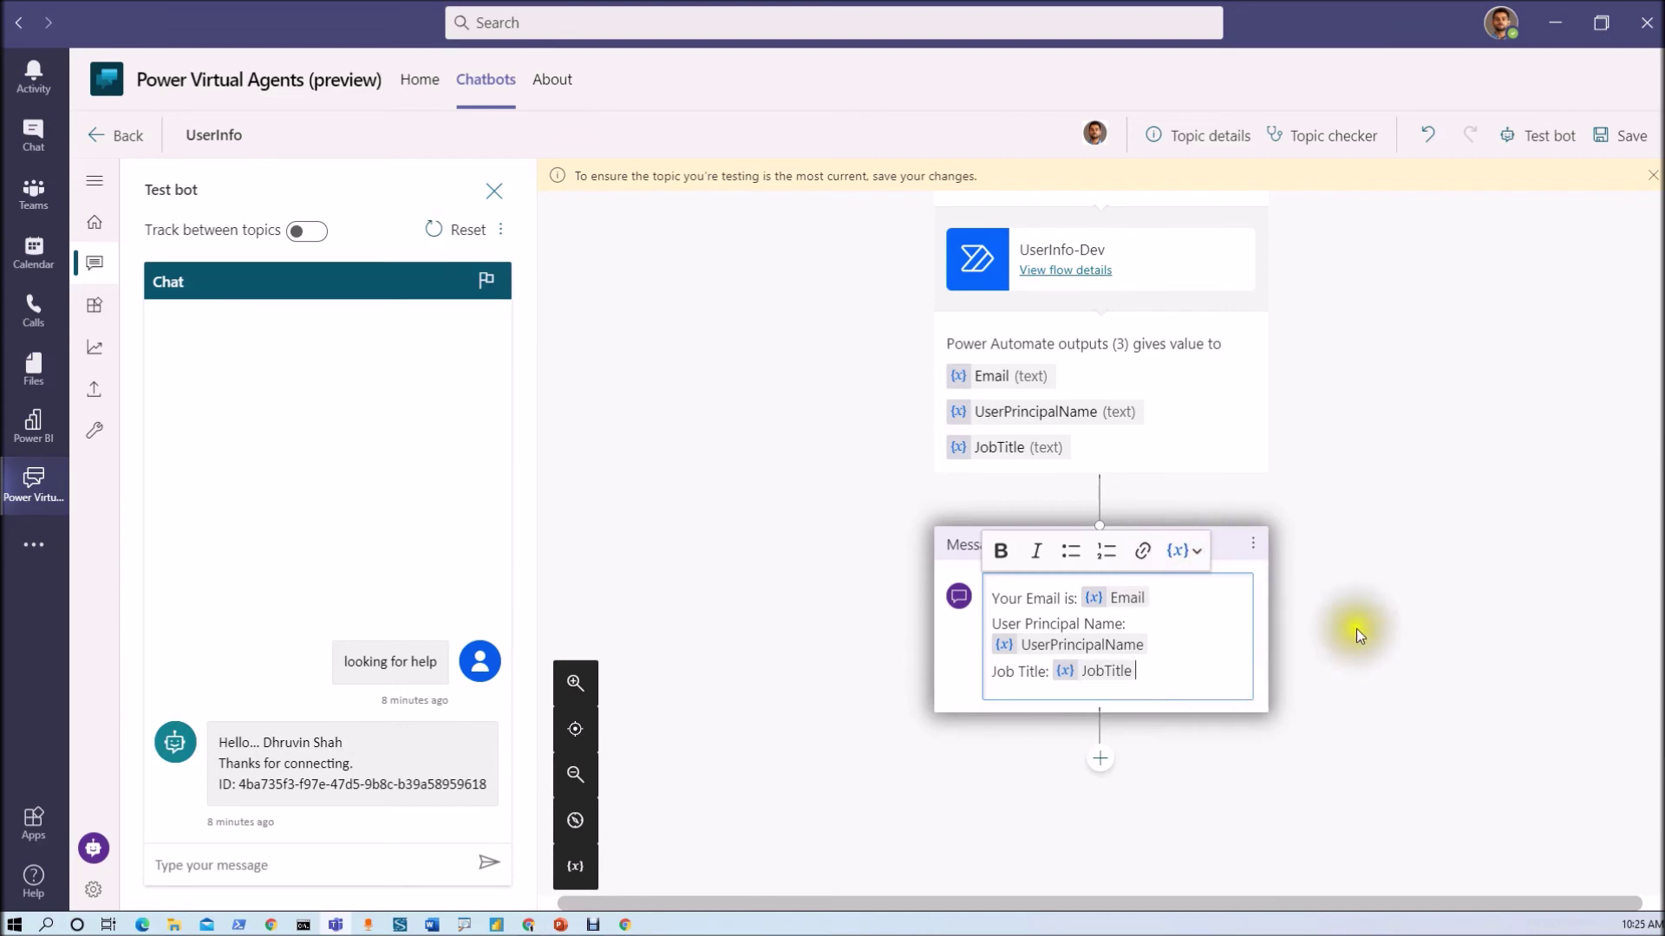
click(1364, 628)
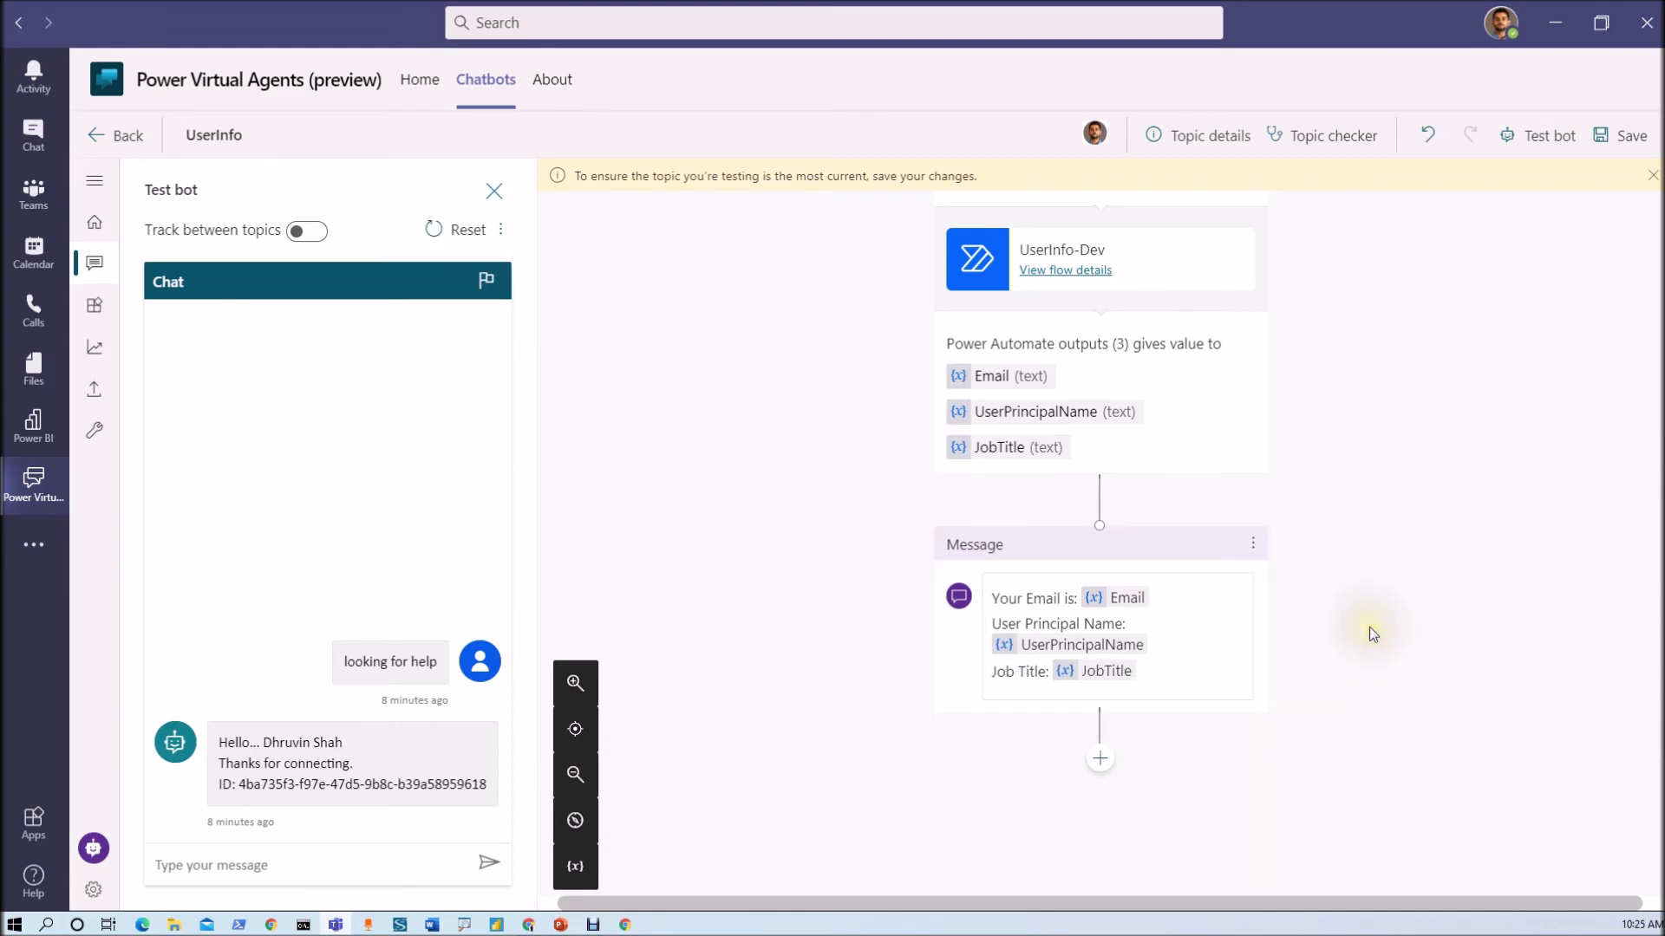
click(1636, 141)
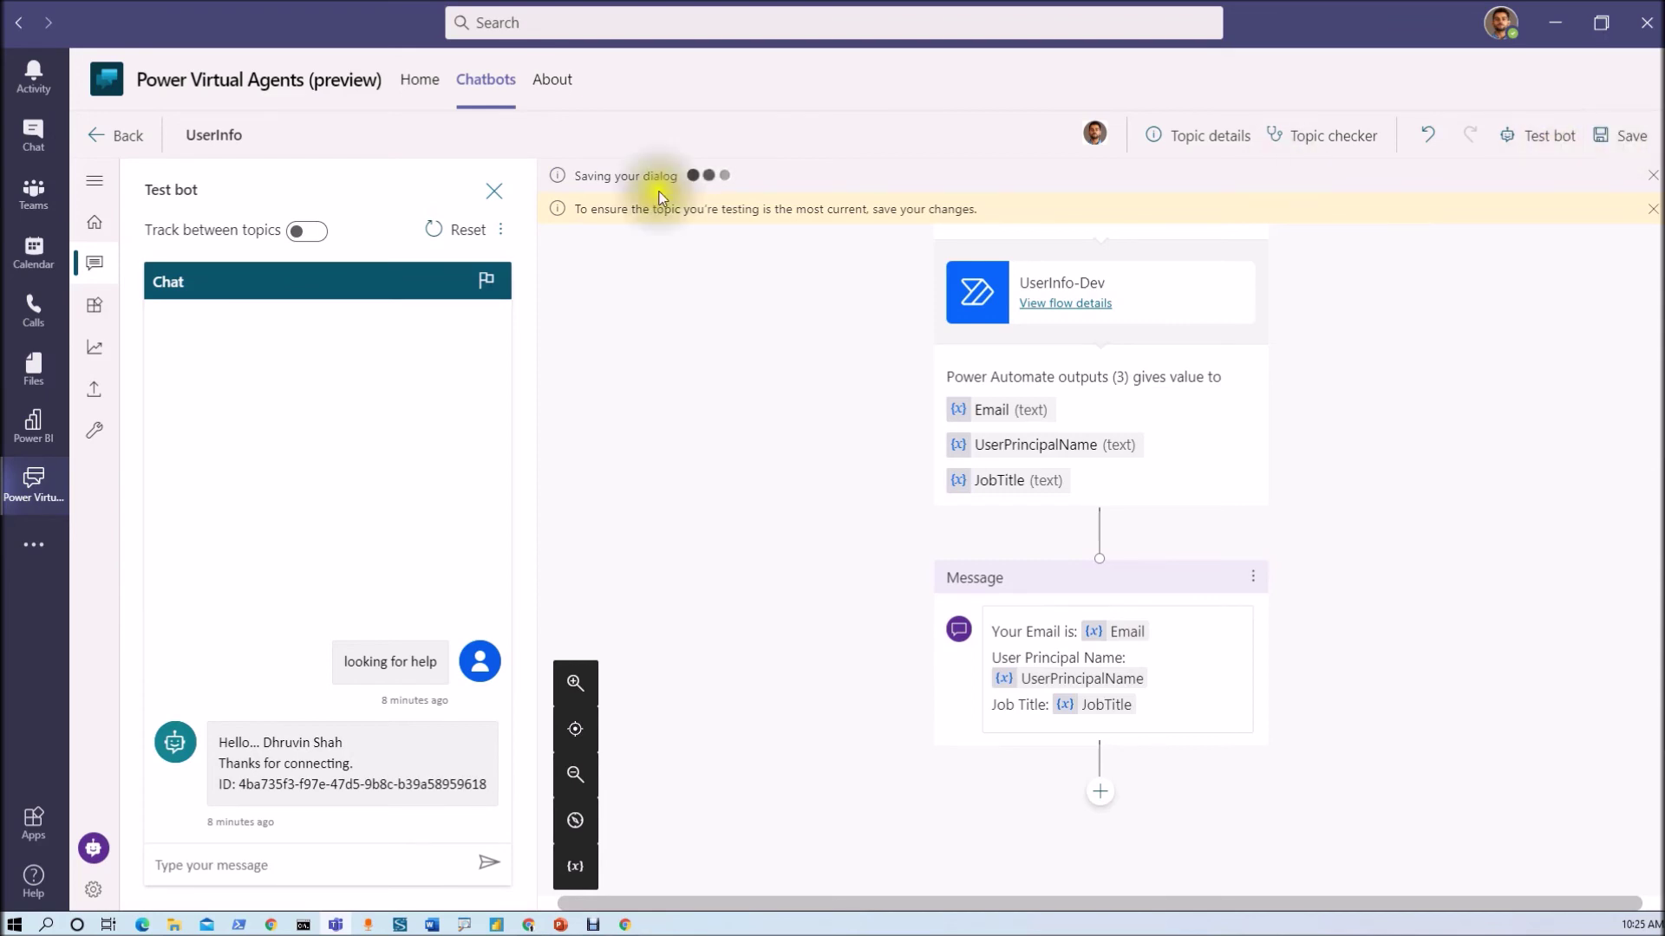
- Reset the test bot with topic tracking on and send 'looking for help'
click(446, 232)
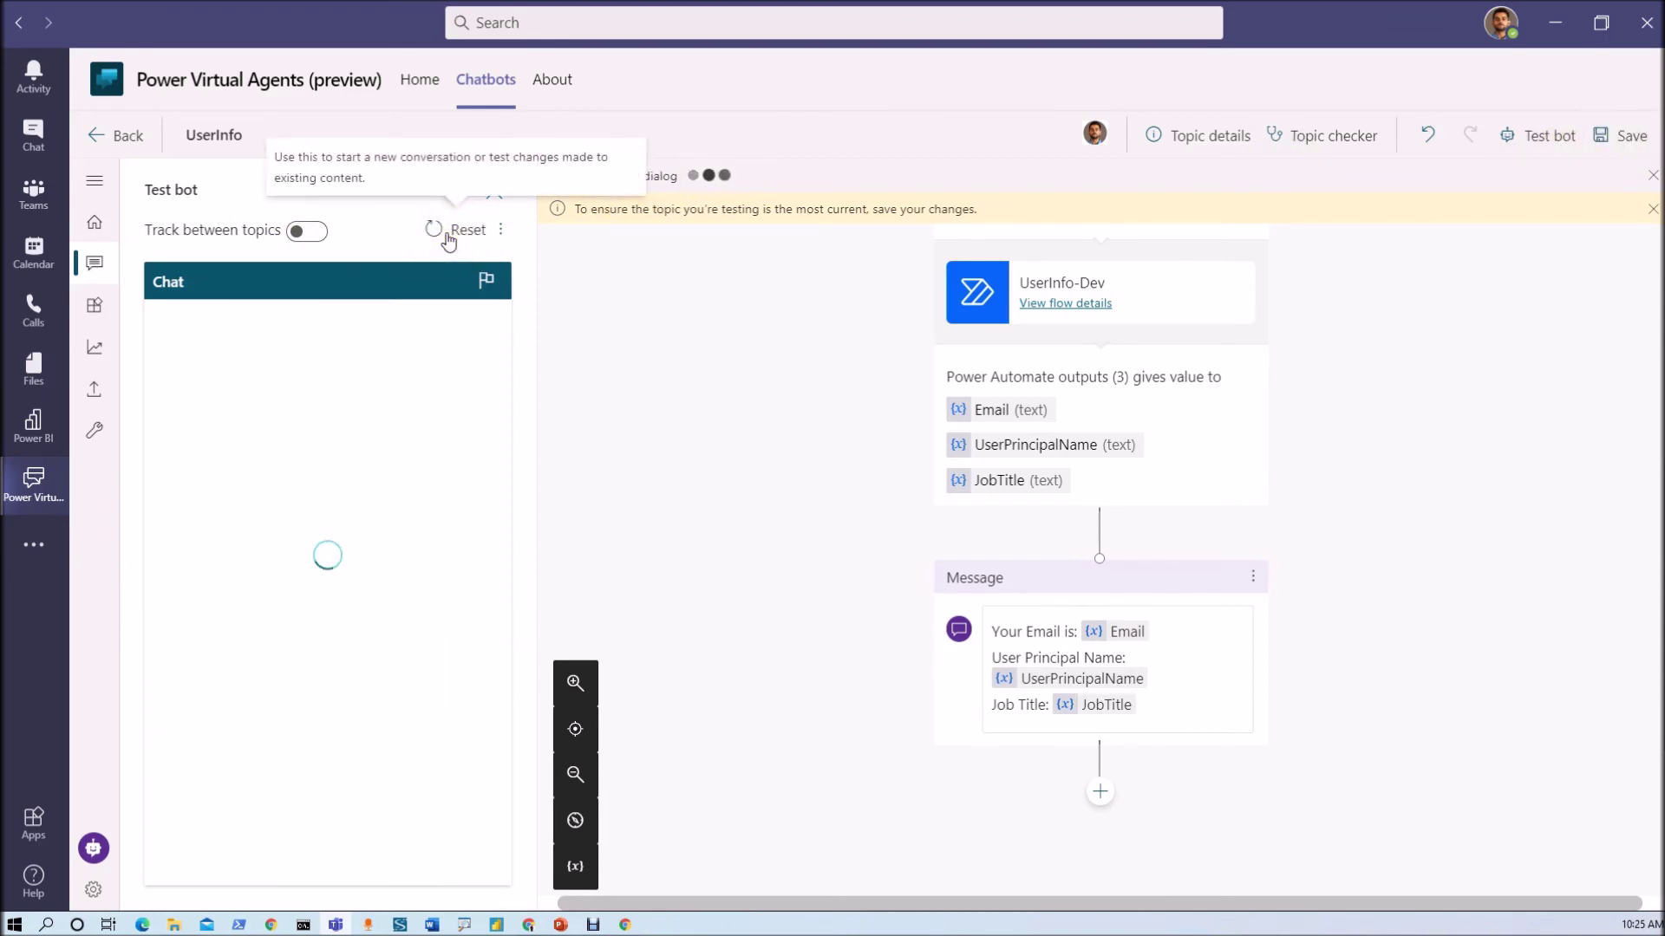
click(307, 230)
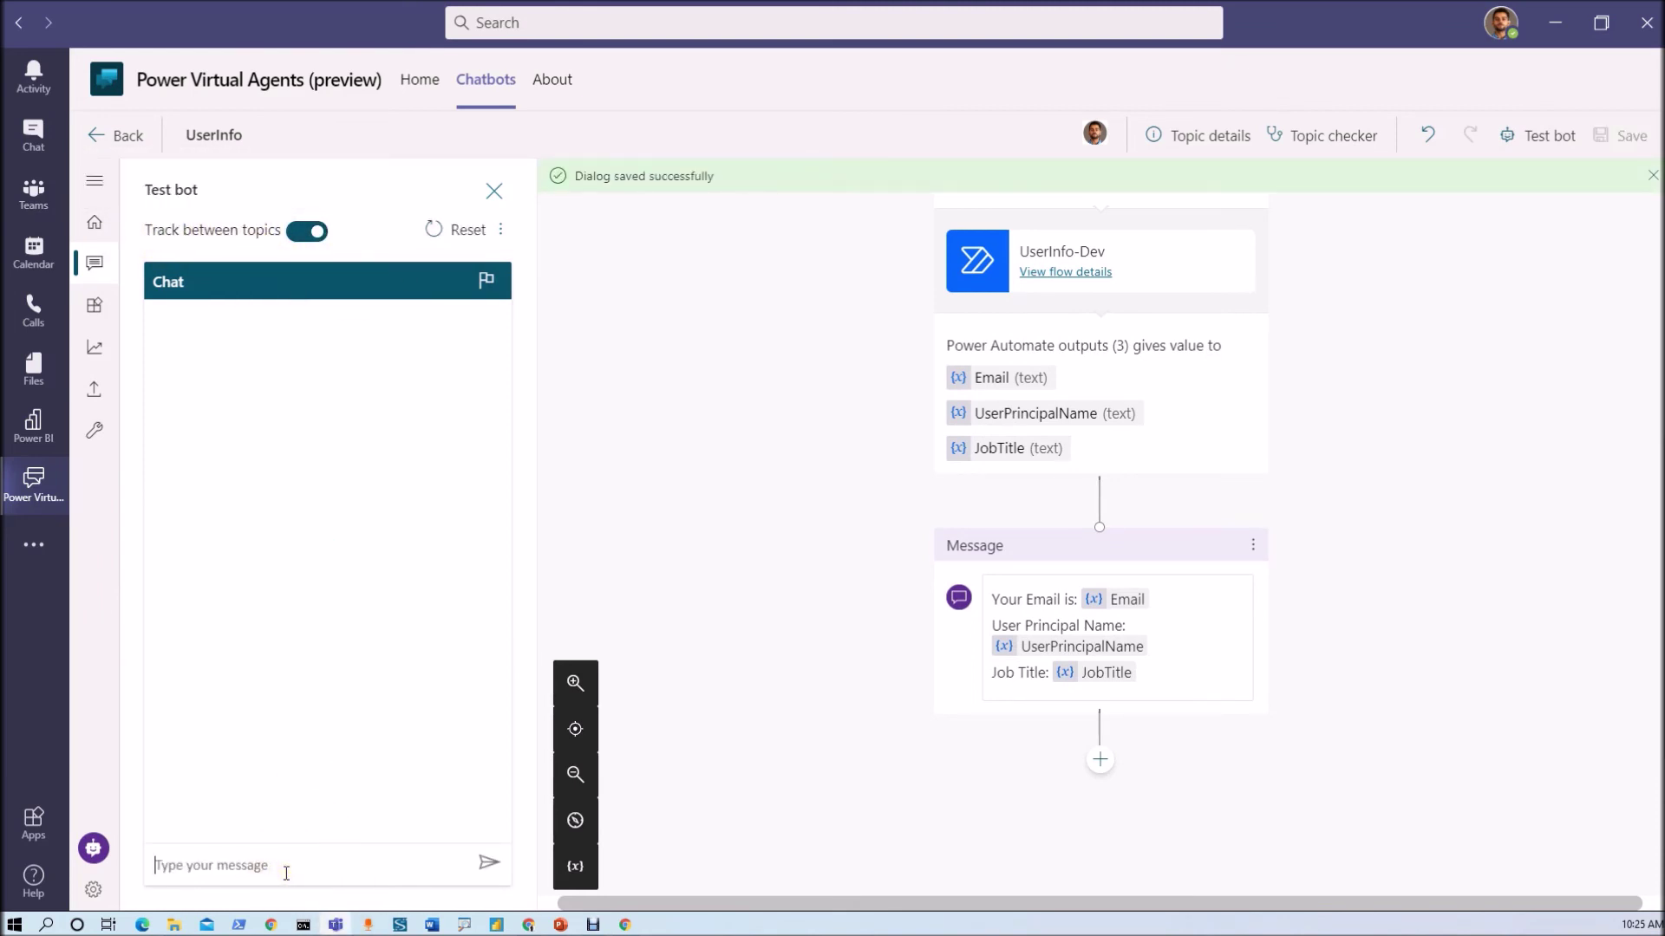
click(286, 873)
text(need)
key(ctrl+a)
key(BackSpace)
text(llo)
text(ooking fo)
text(r help)
key(Return)
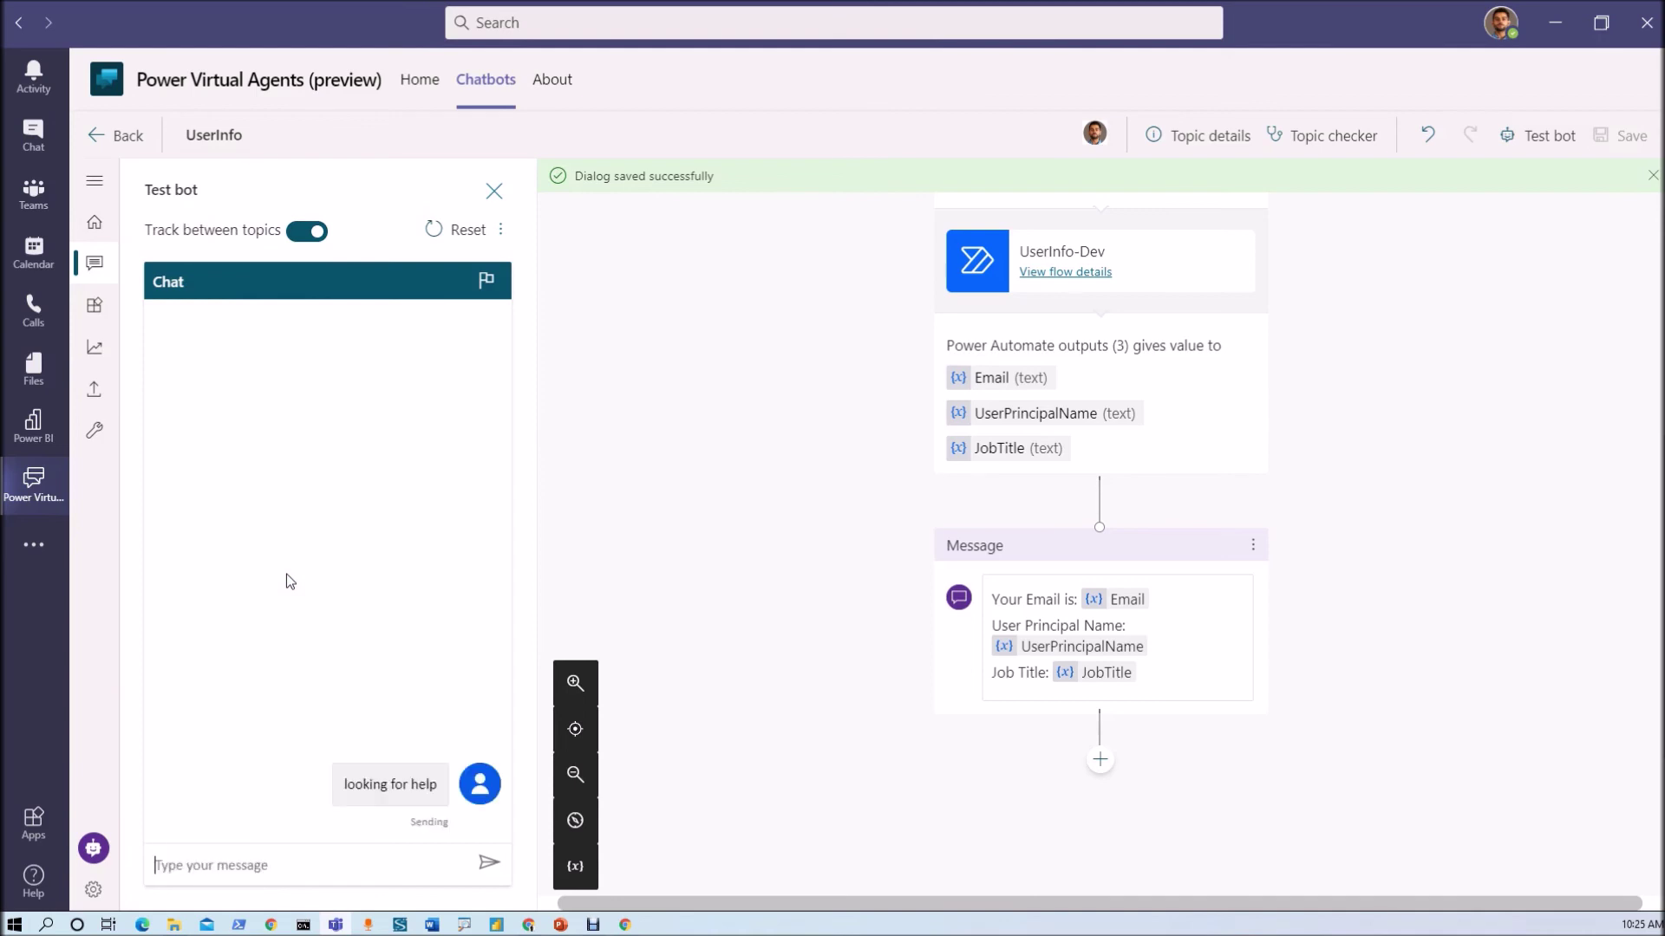
- Review the bot's reply showing email and principal name, then switch to the browser
click(370, 527)
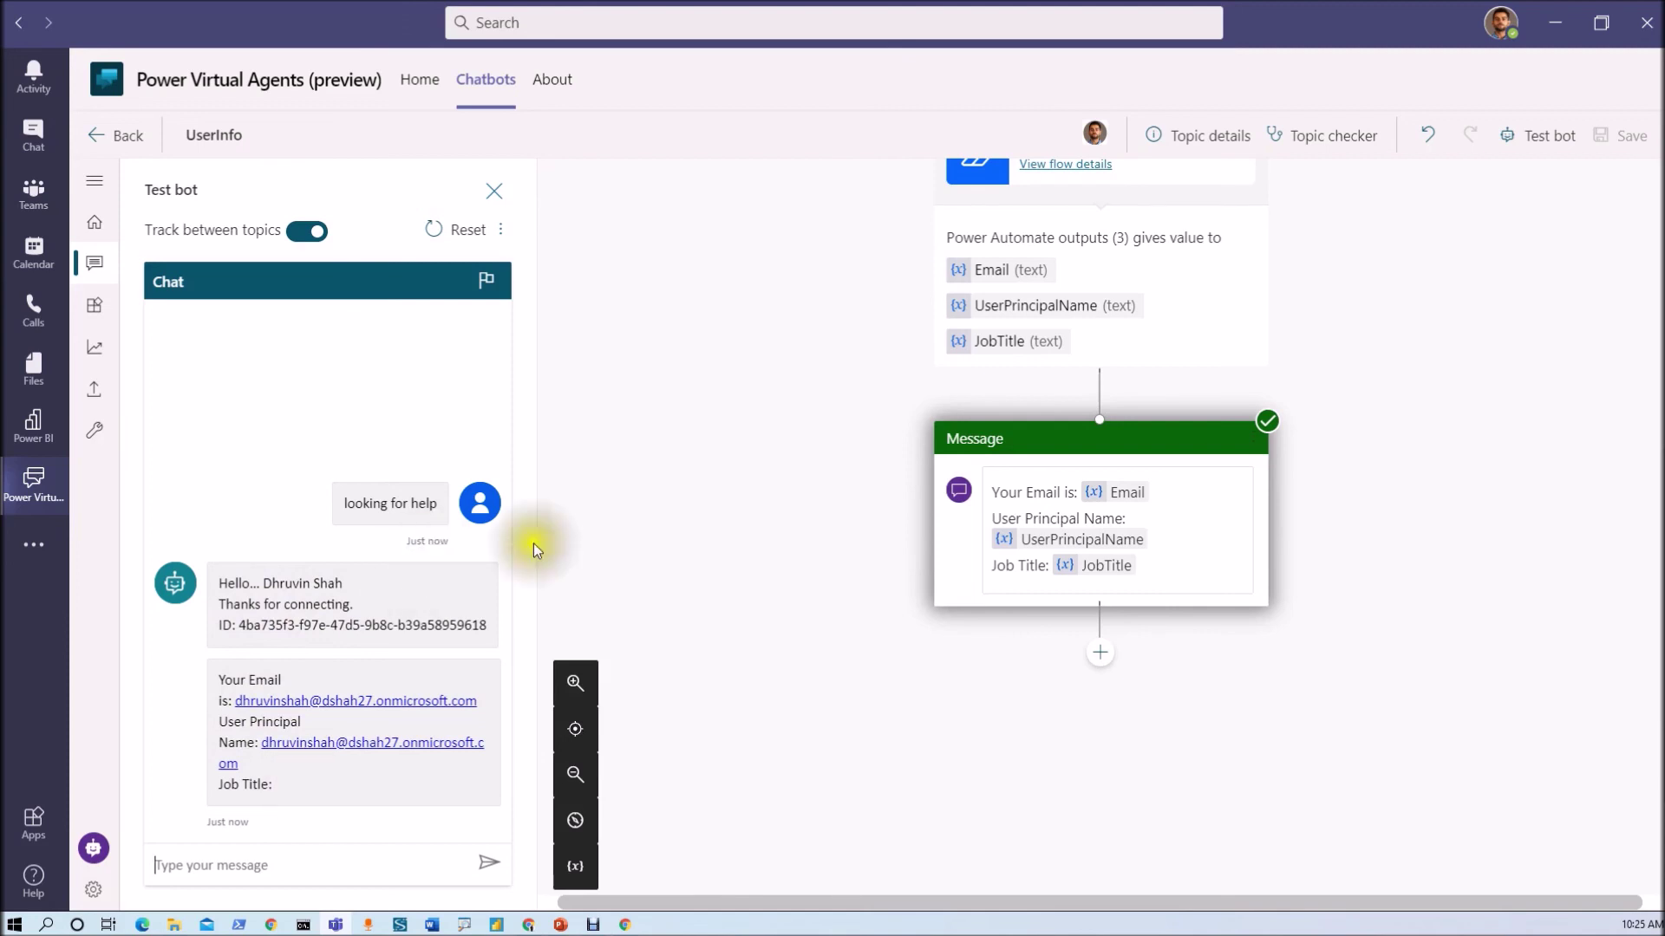
scroll(922, 569, up, 3)
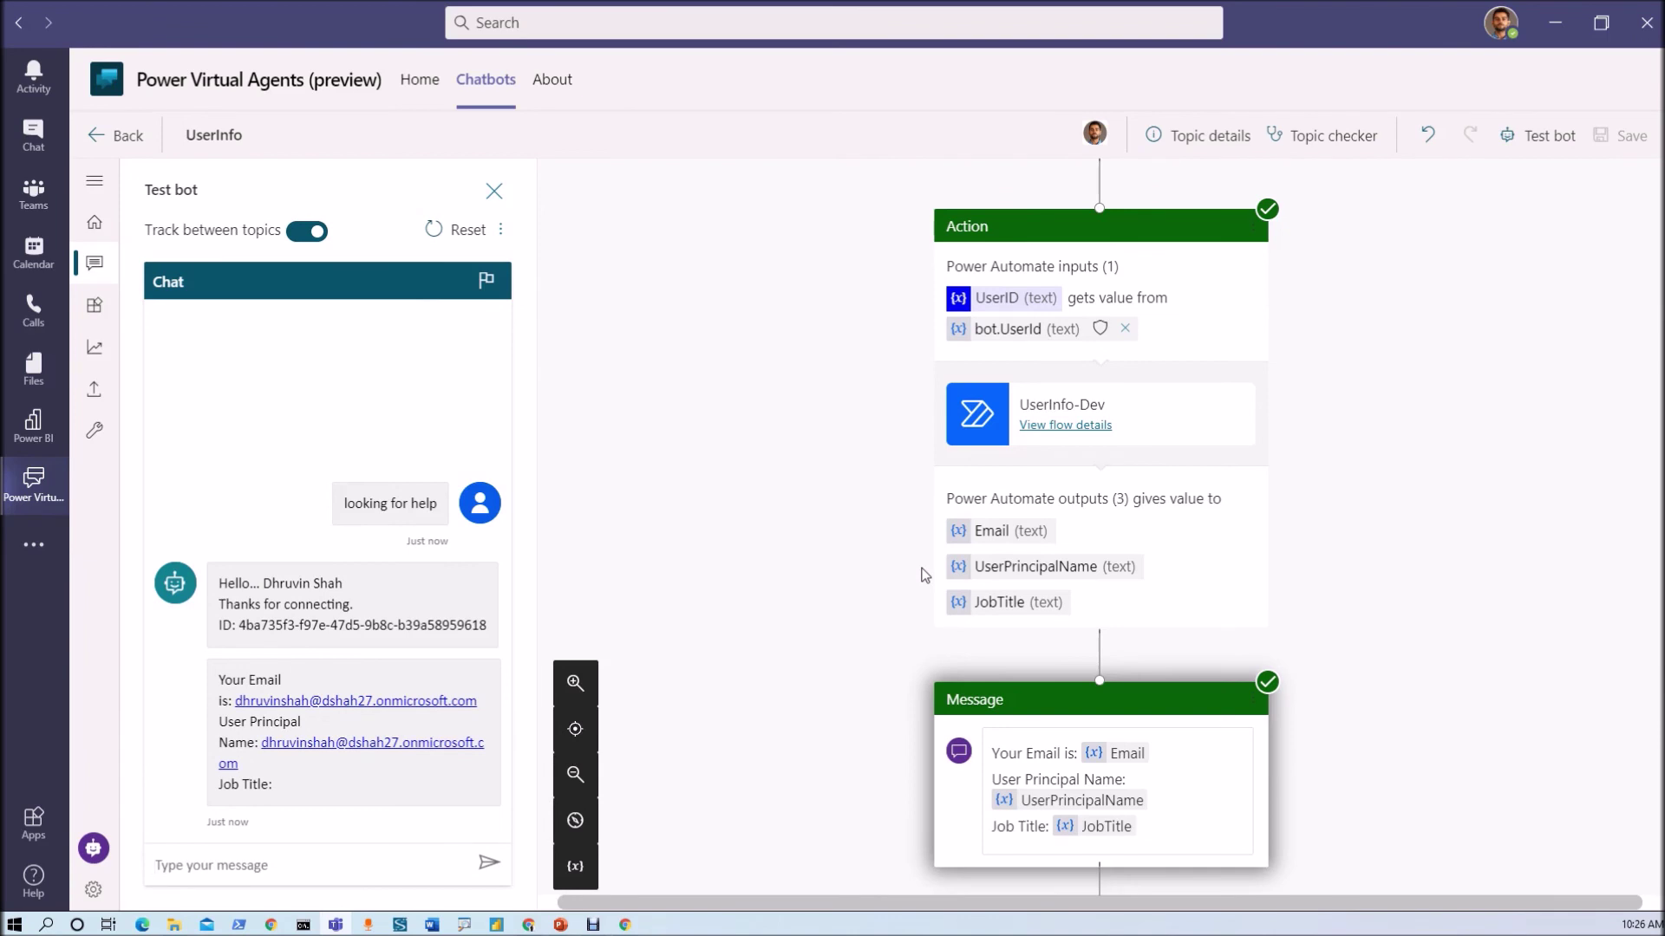
key(alt+Tab)
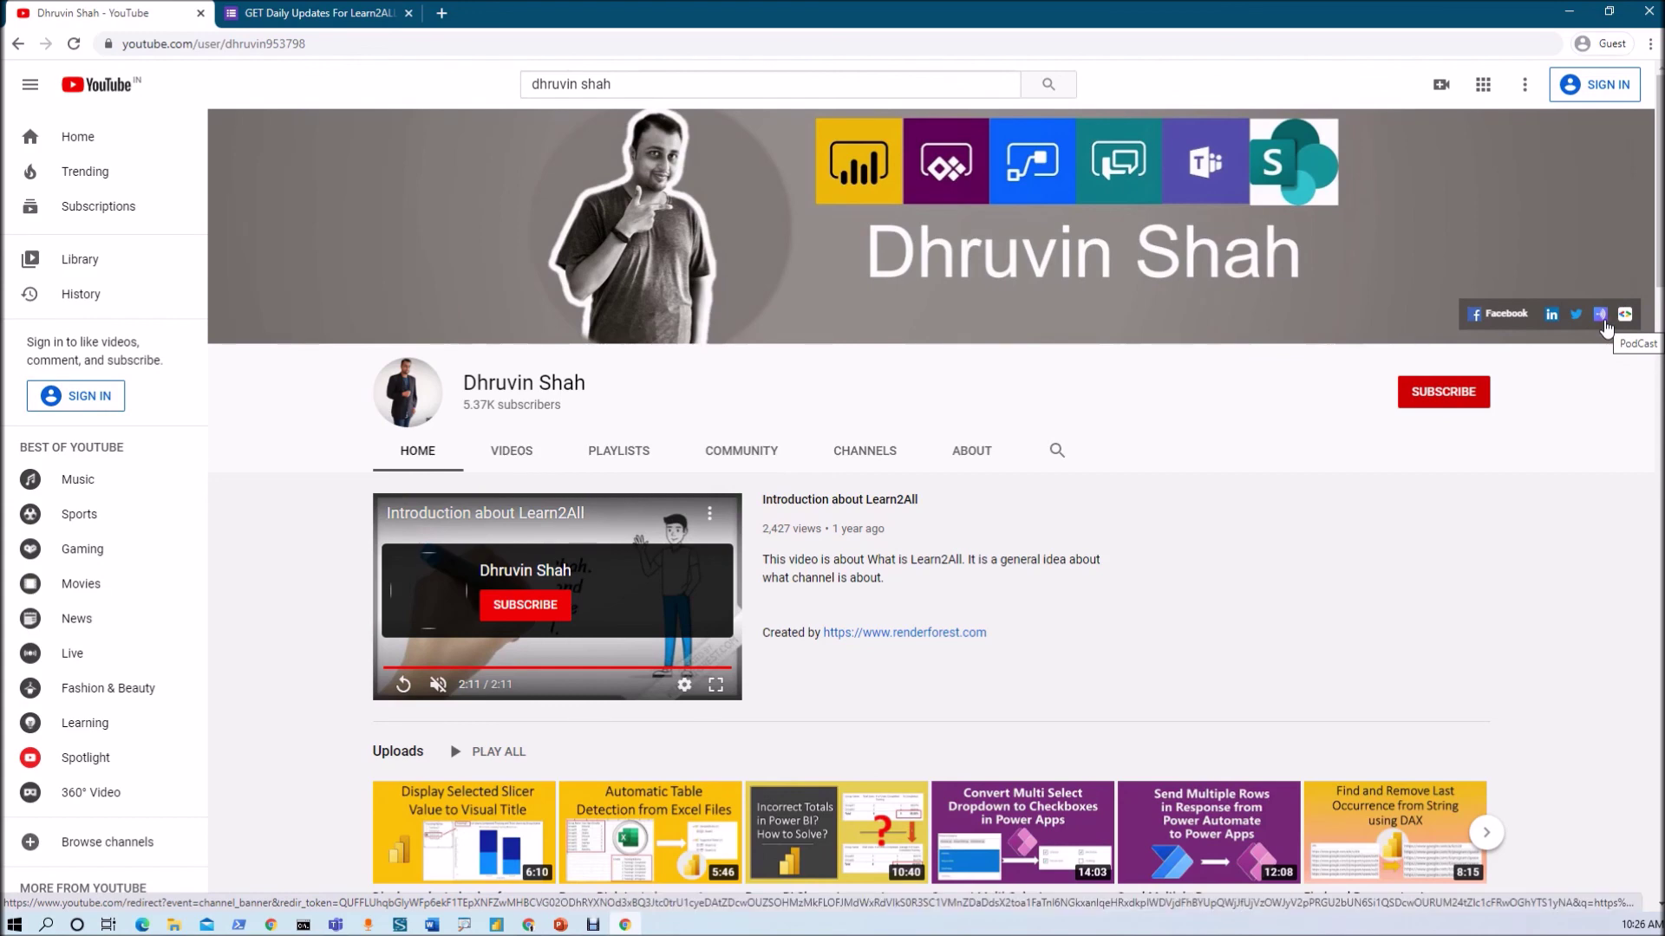
- Open the channel's PodCast page and Learn2ALL daily updates form in new tabs, returning to YouTube
click(1602, 321)
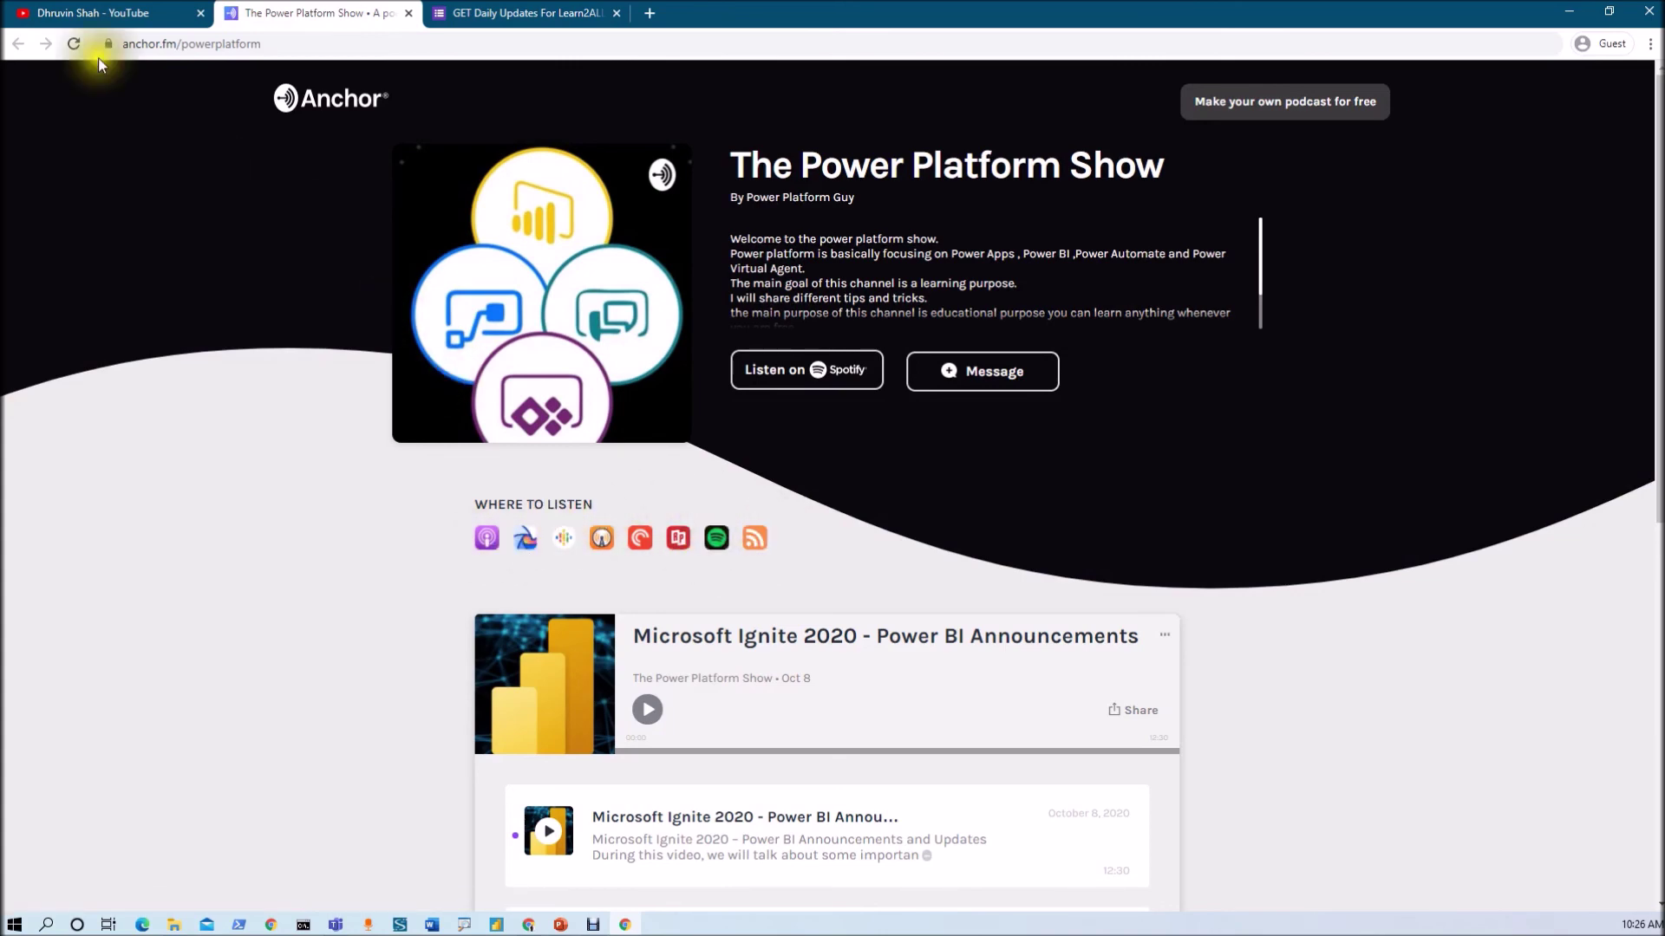
click(95, 13)
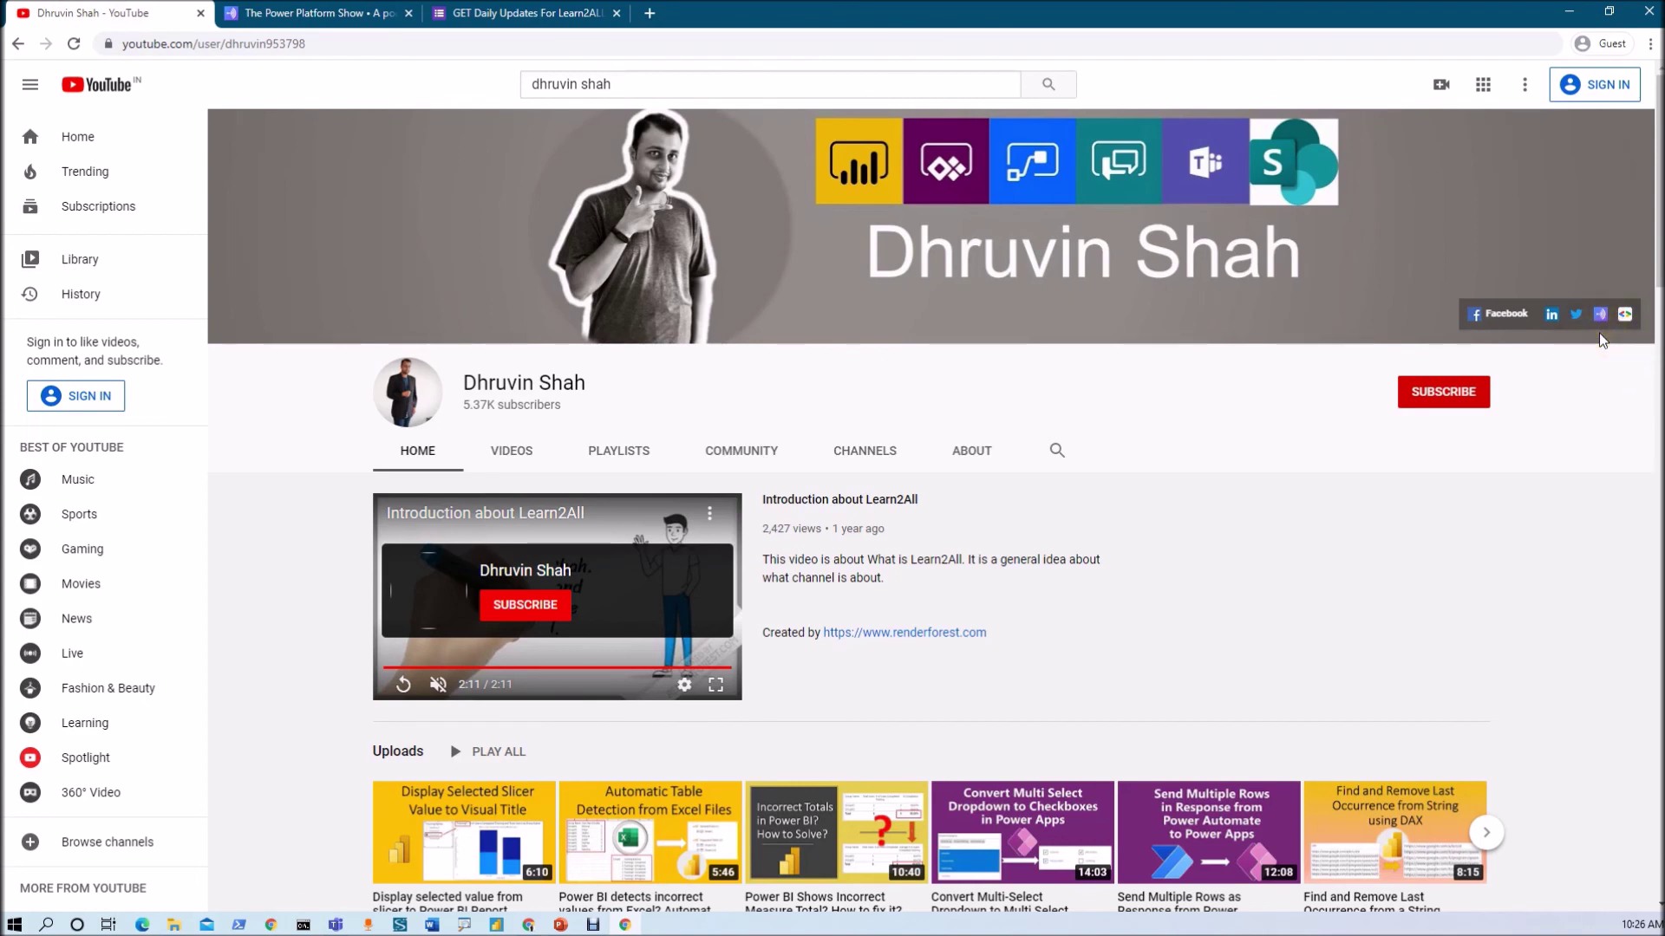
click(1625, 313)
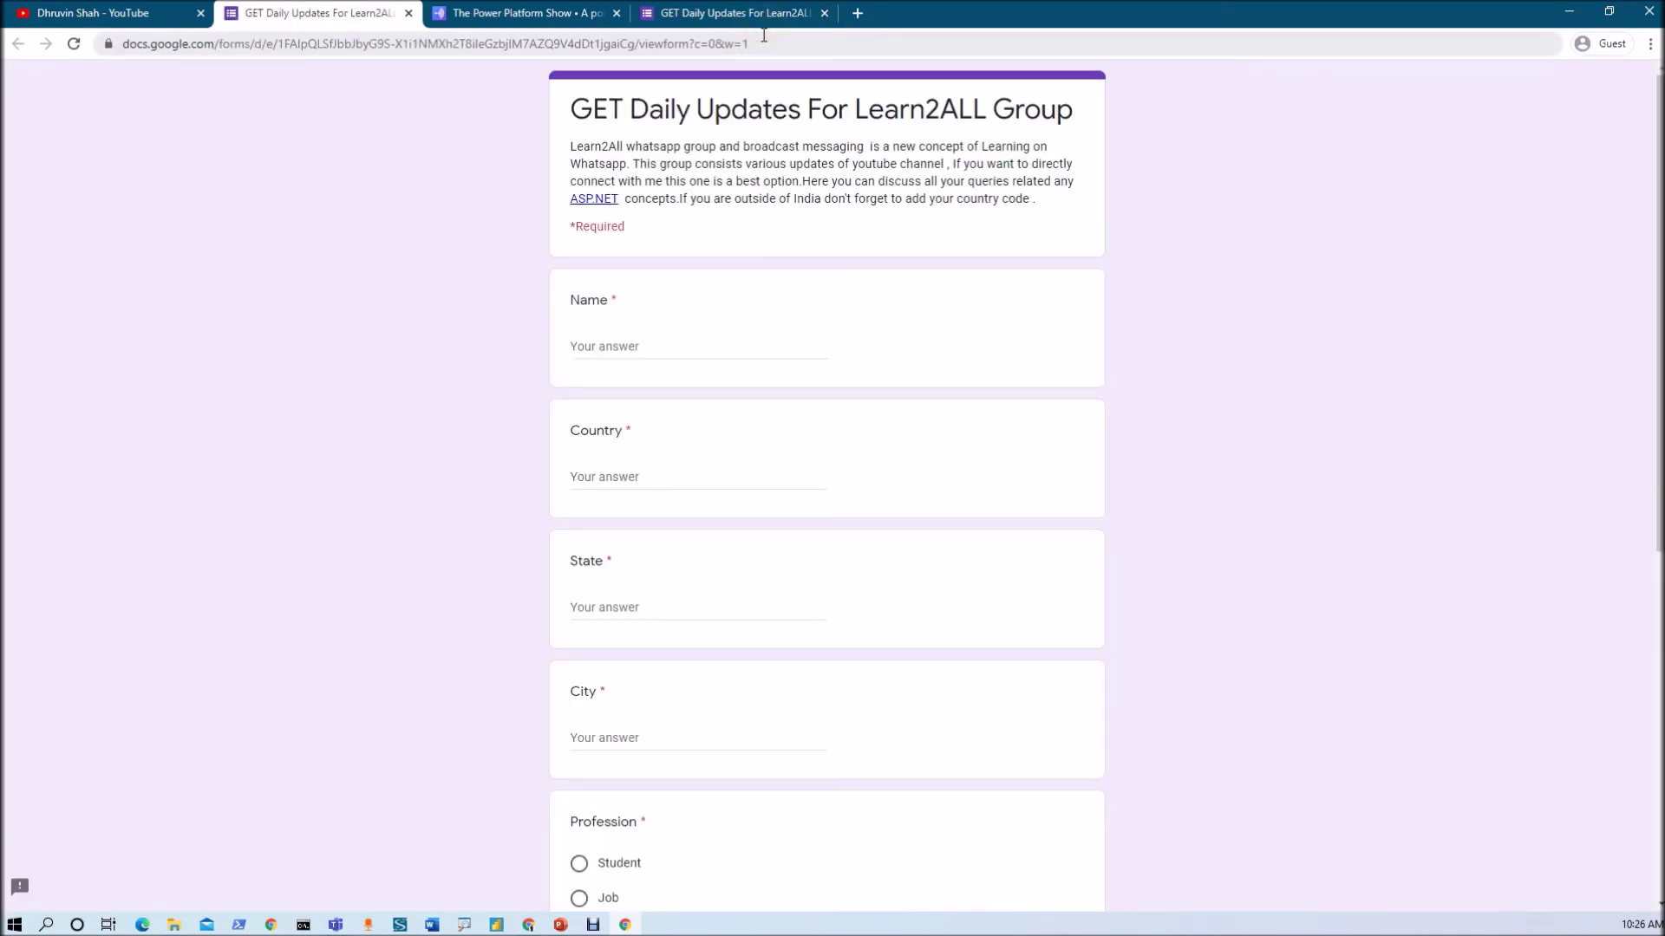
click(130, 13)
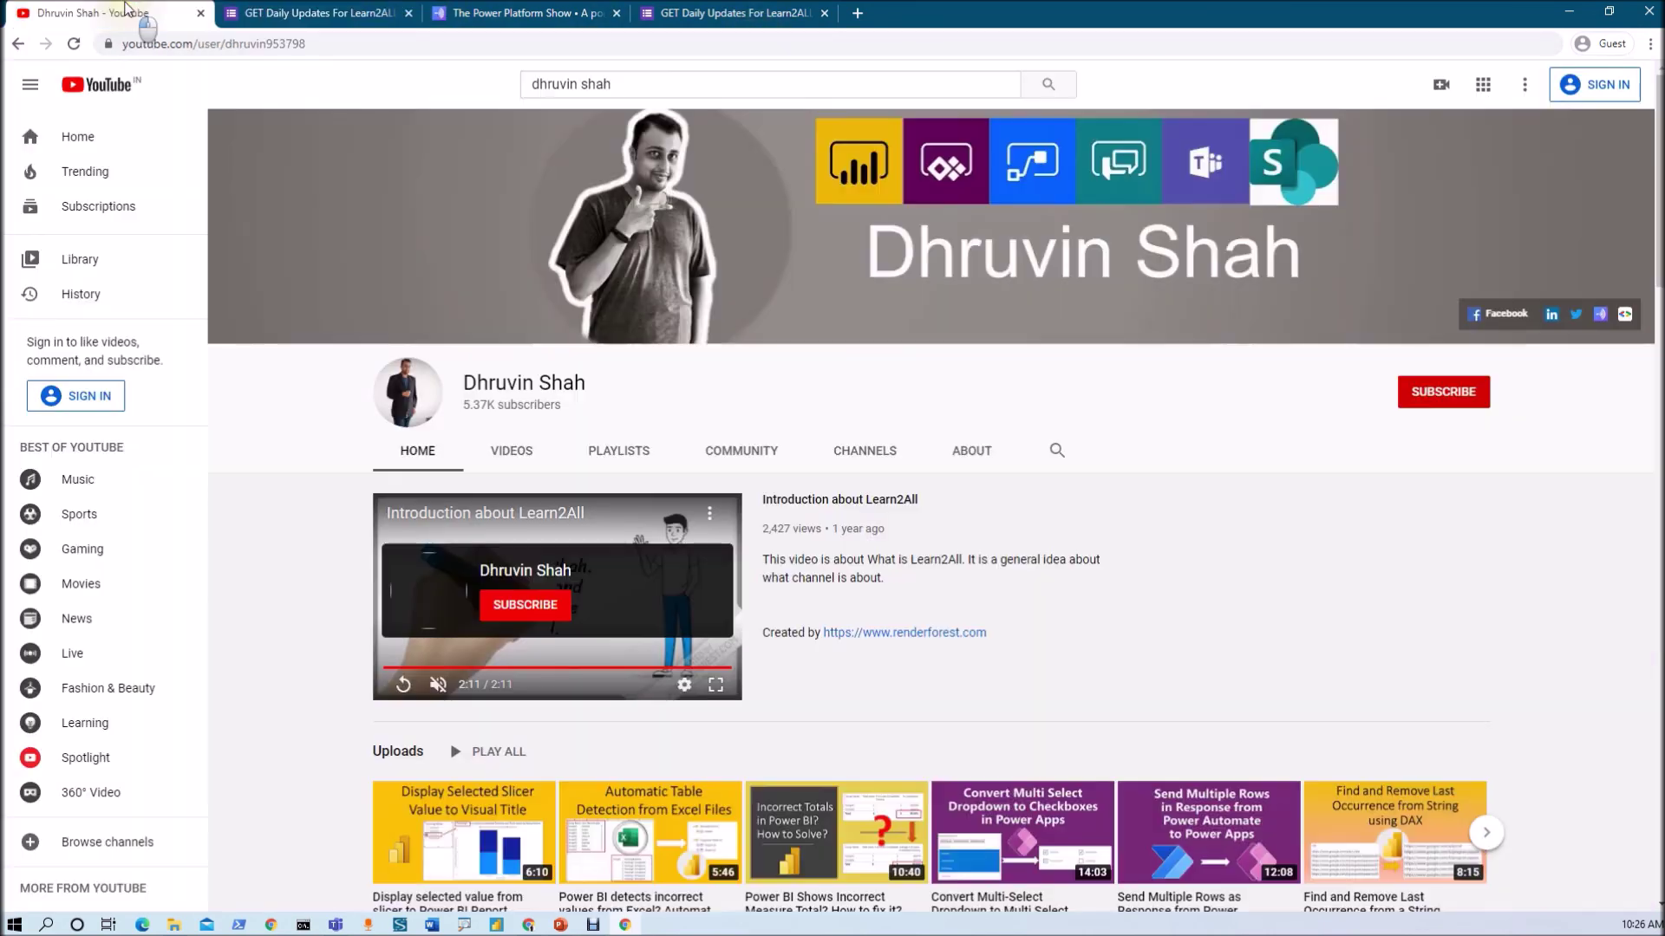